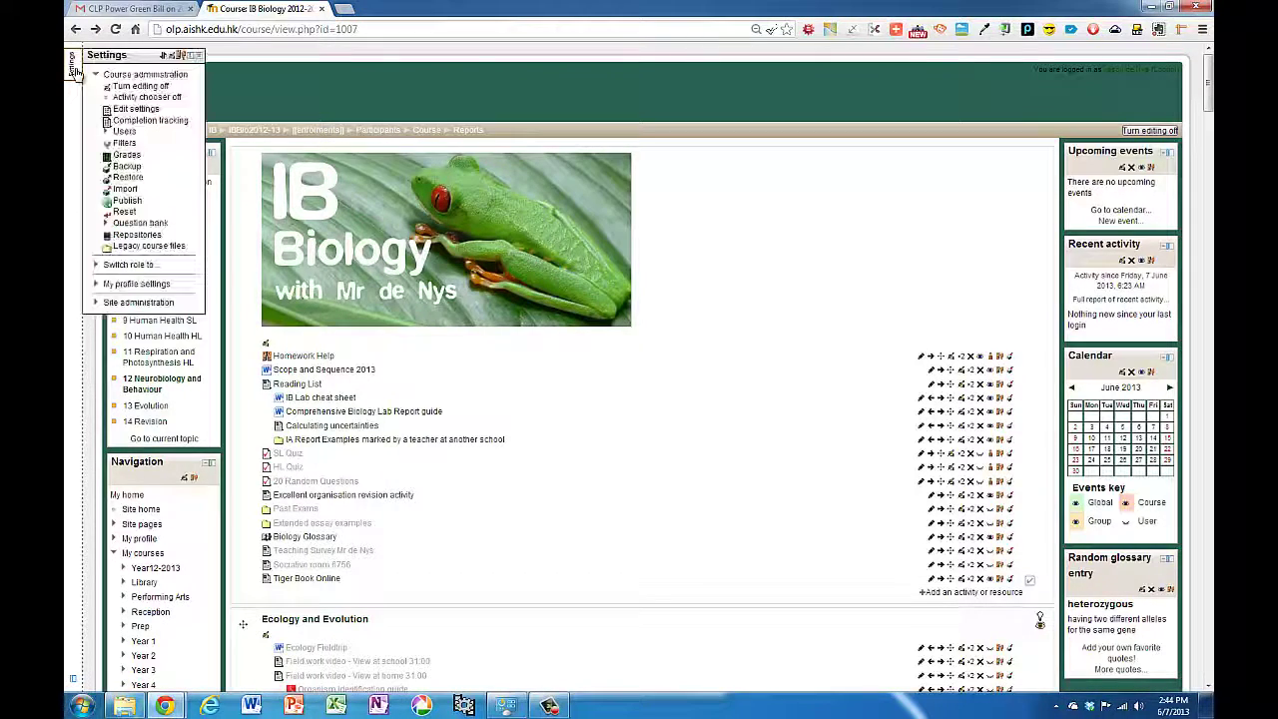
- Open the course's question bank and select the category E2 Perception of Stimuli
click(158, 223)
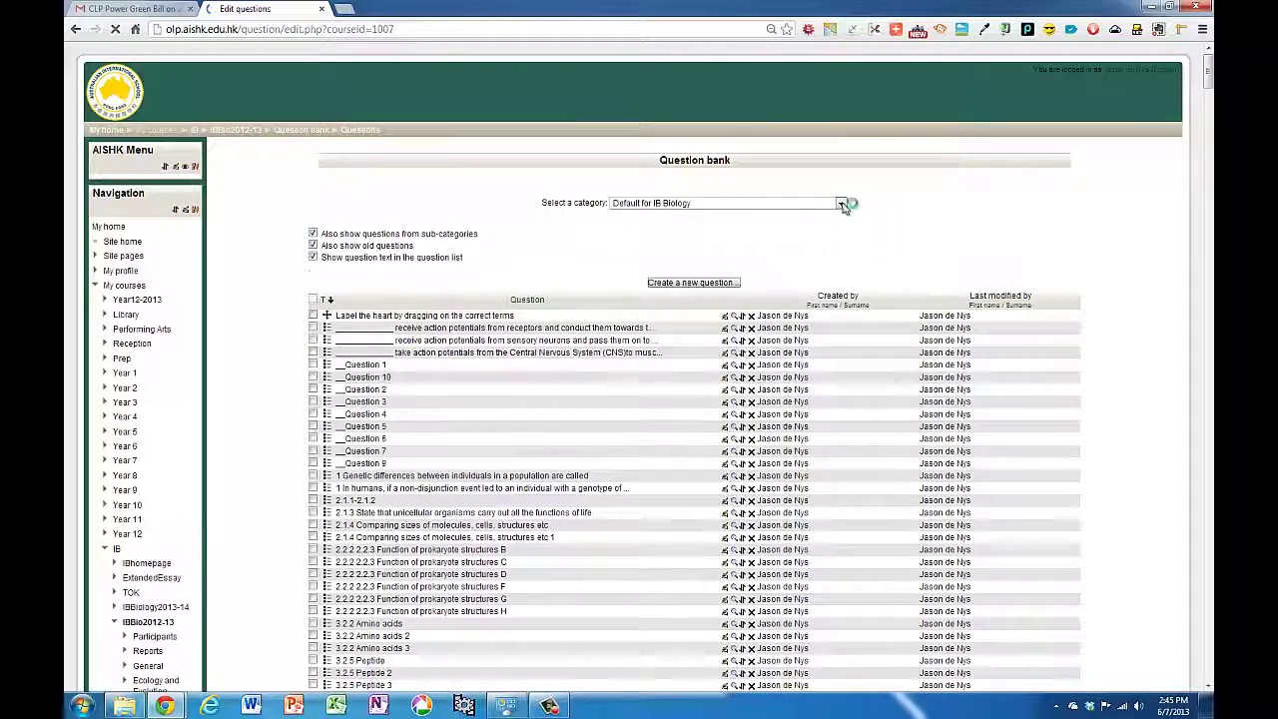
click(849, 203)
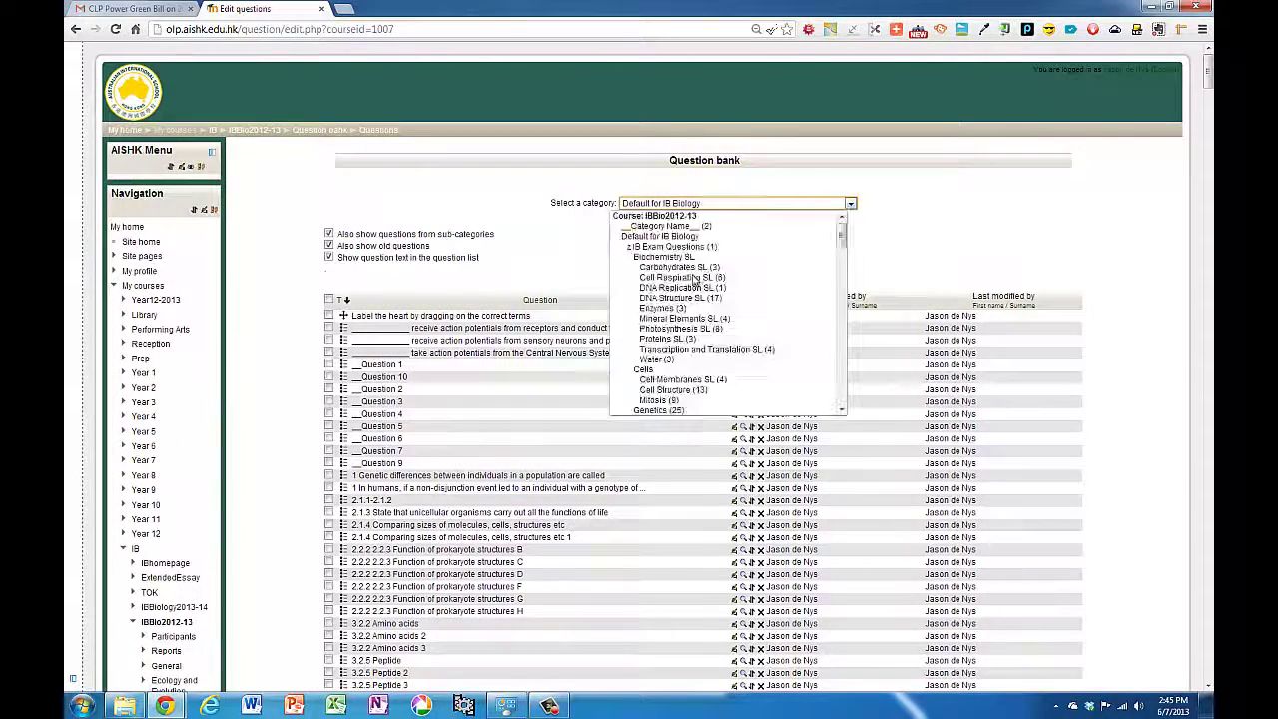
scroll(713, 295, down, 8)
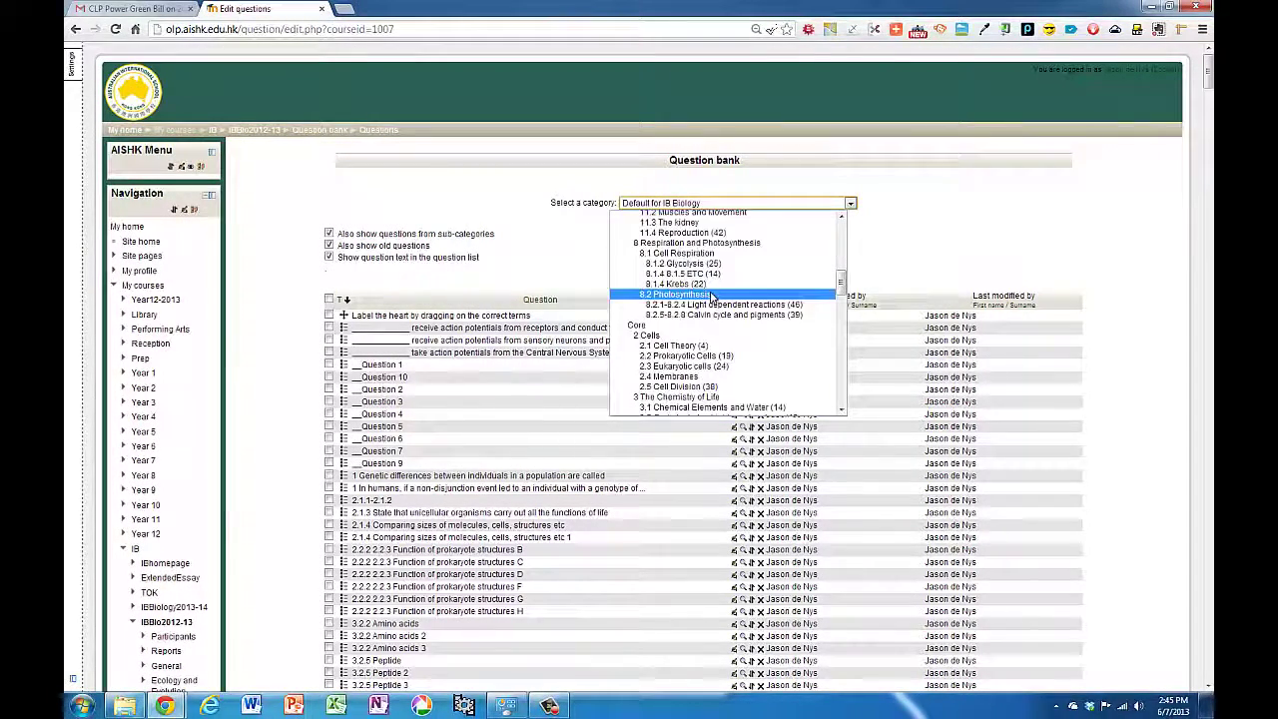
scroll(719, 289, down, 15)
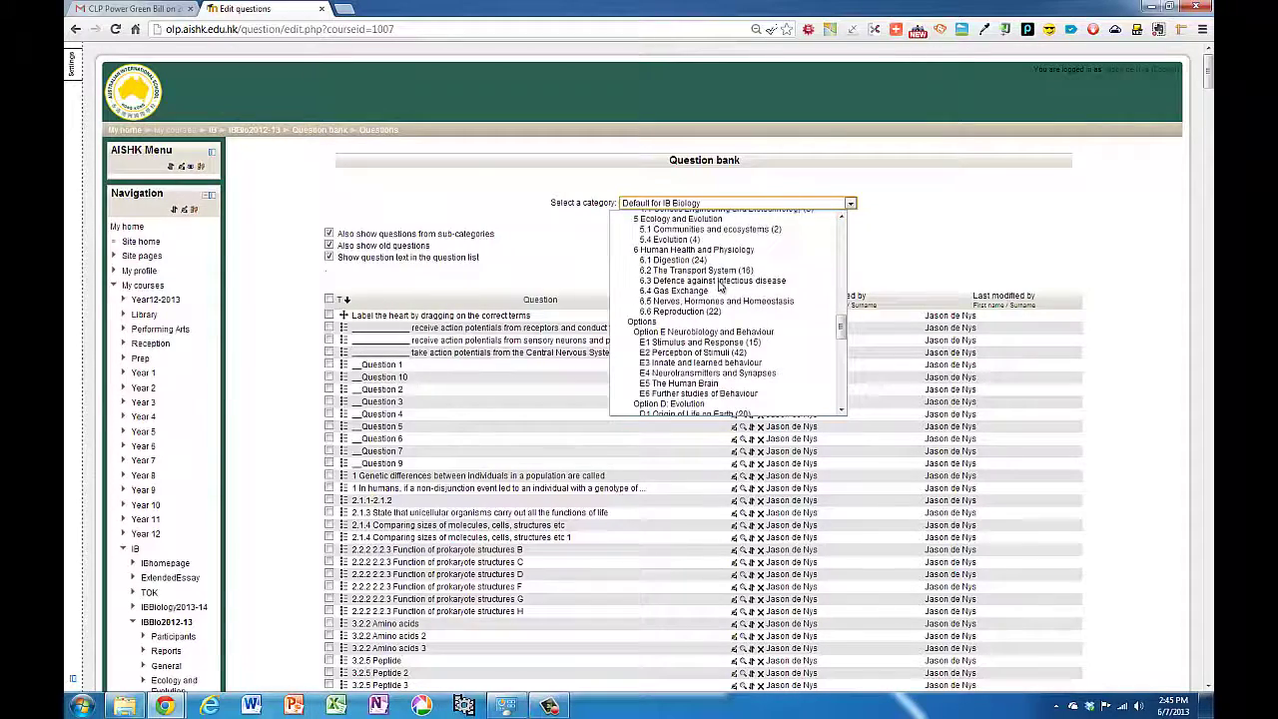
click(711, 285)
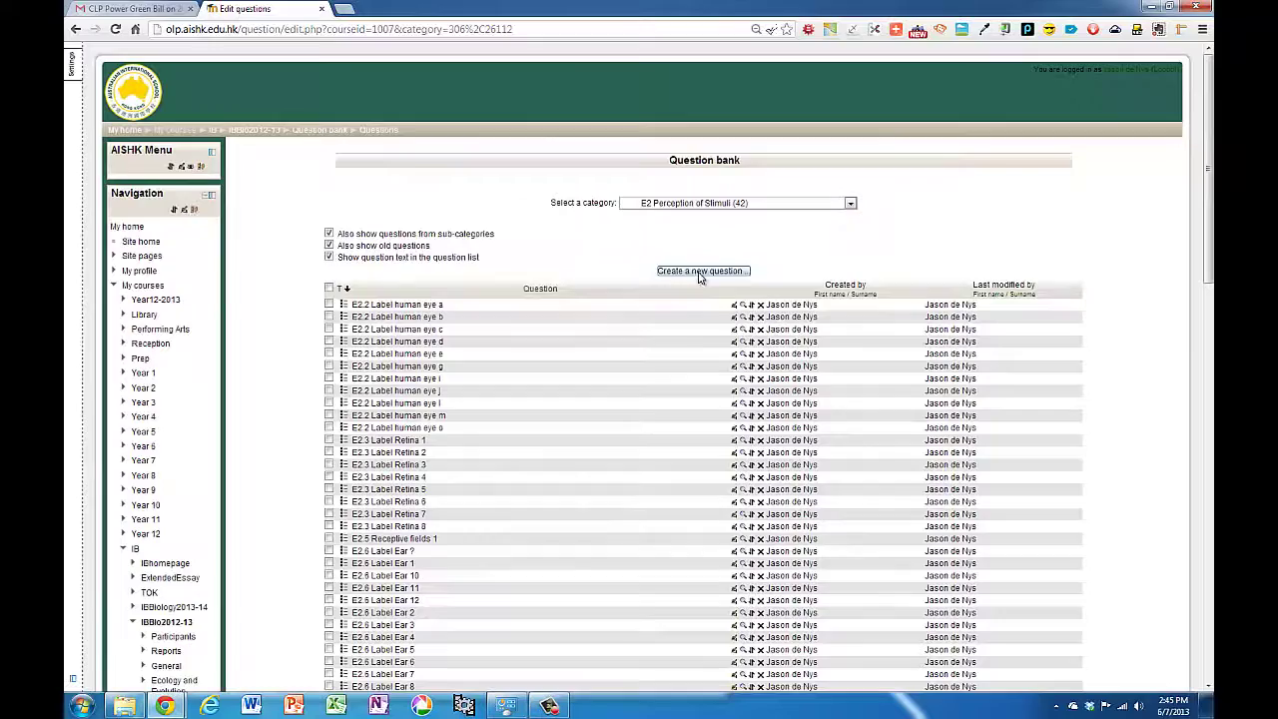
- Create a new question of the type Drag and drop markers in this category
click(700, 272)
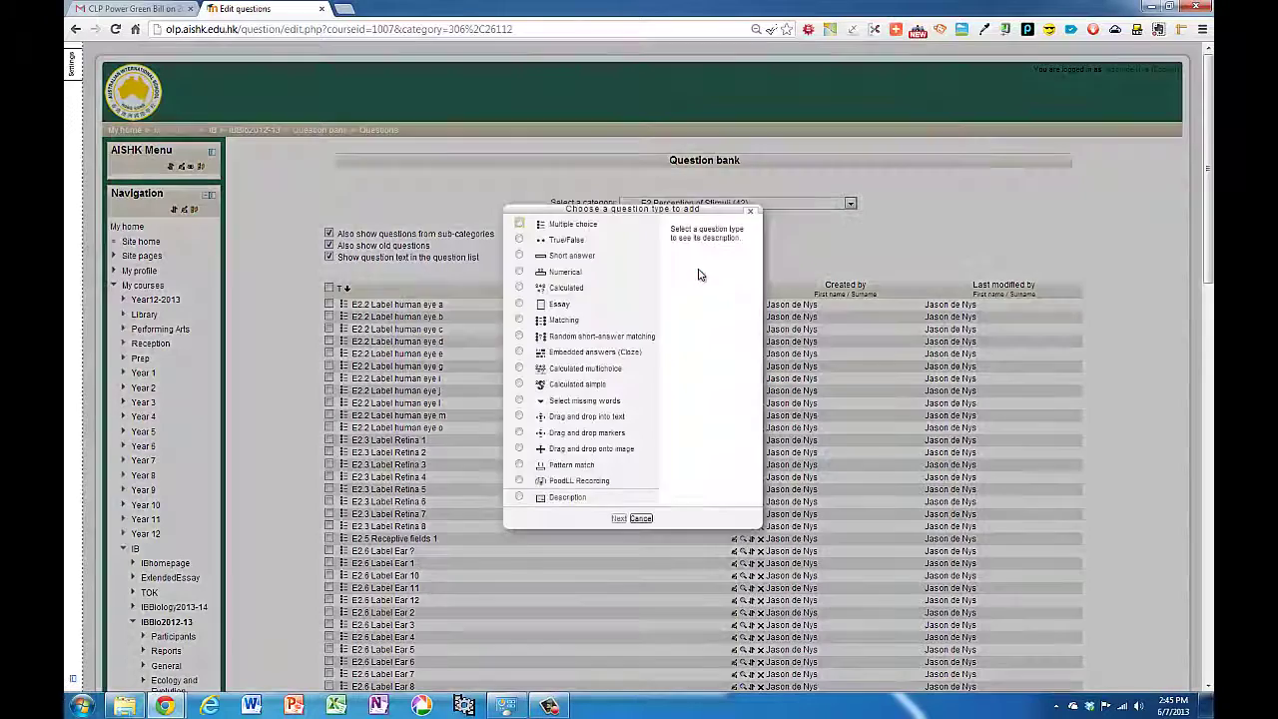
click(518, 432)
click(619, 518)
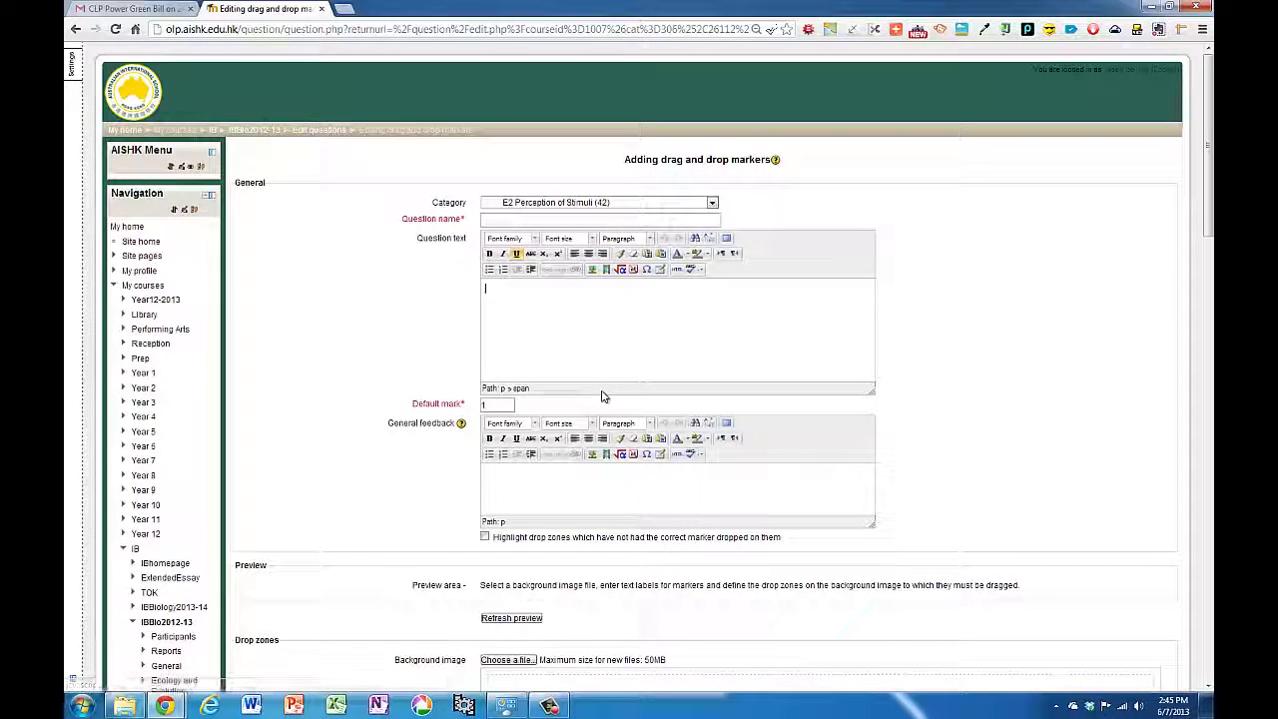
- Enter the question text "Label the ear by dragging the markers" and remove its underline
text(the)
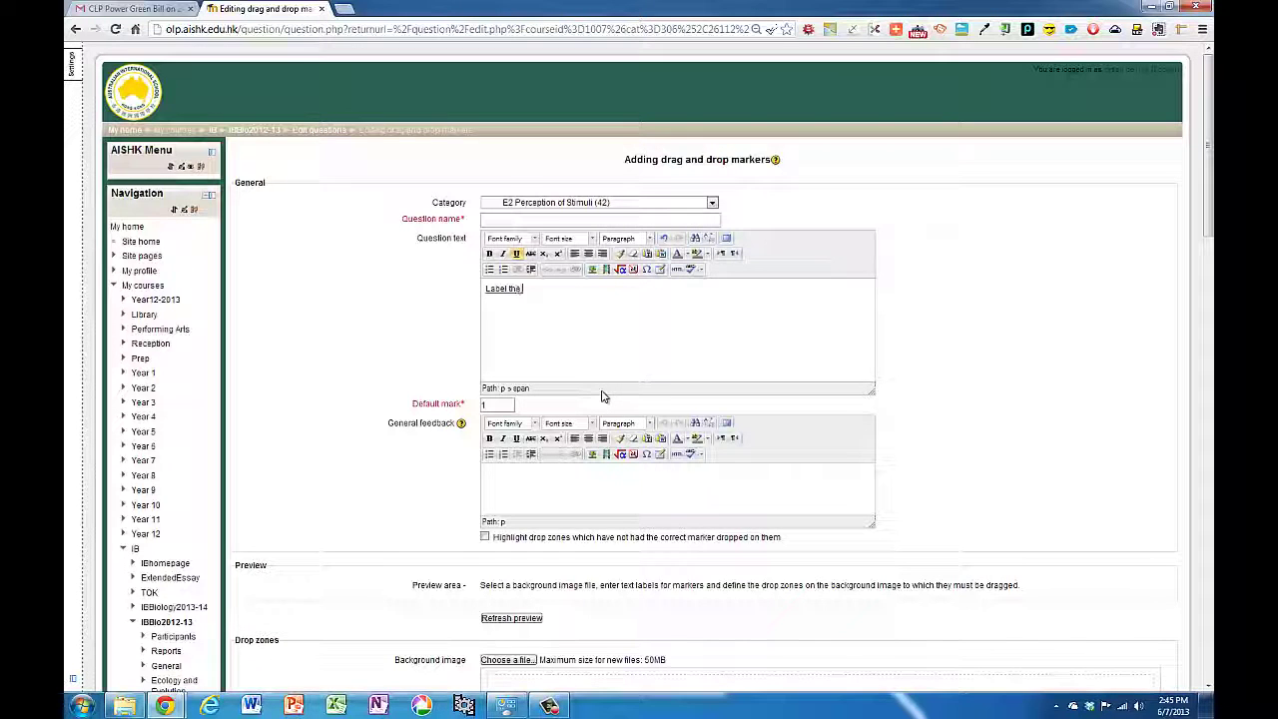
text( ear by d)
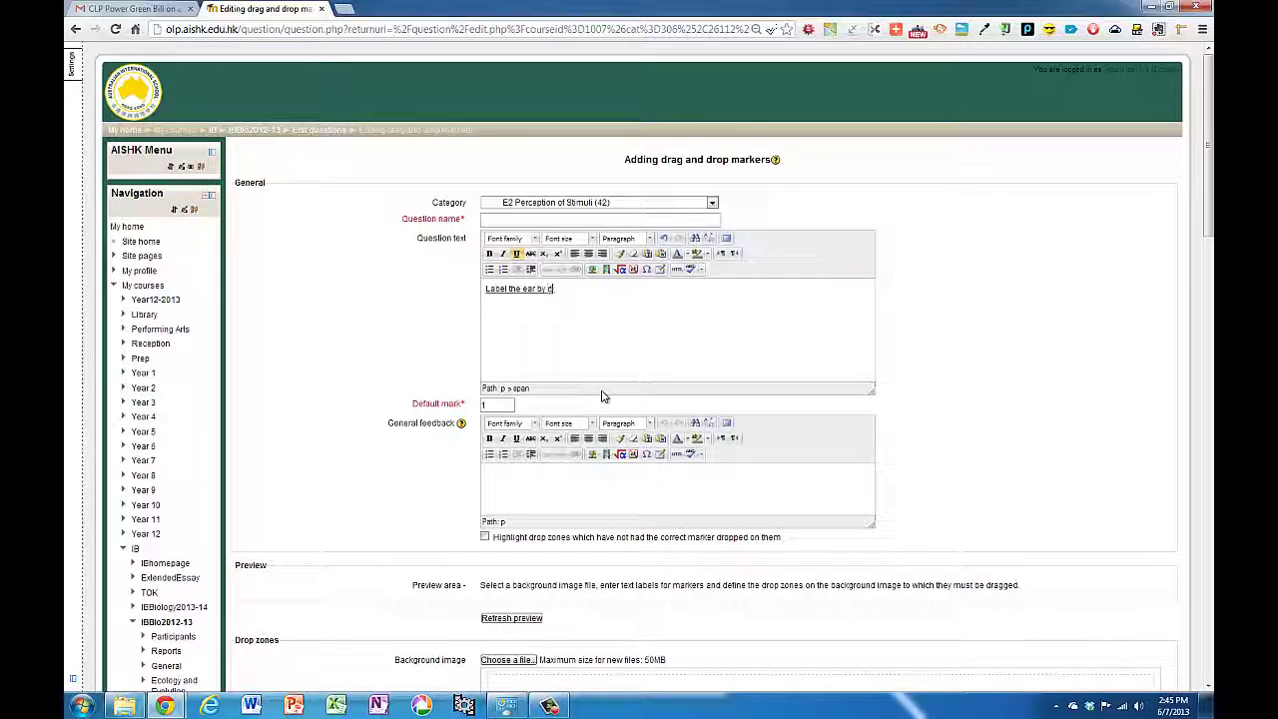
text(ragging)
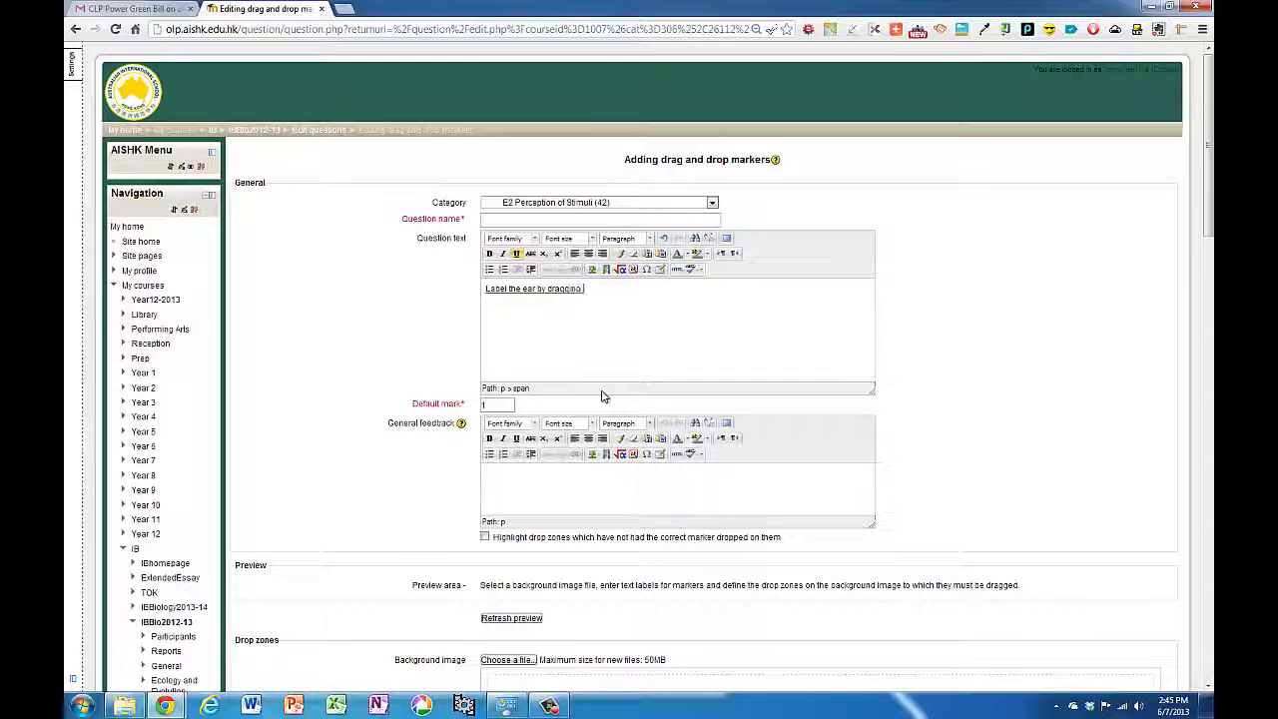
text( the marker)
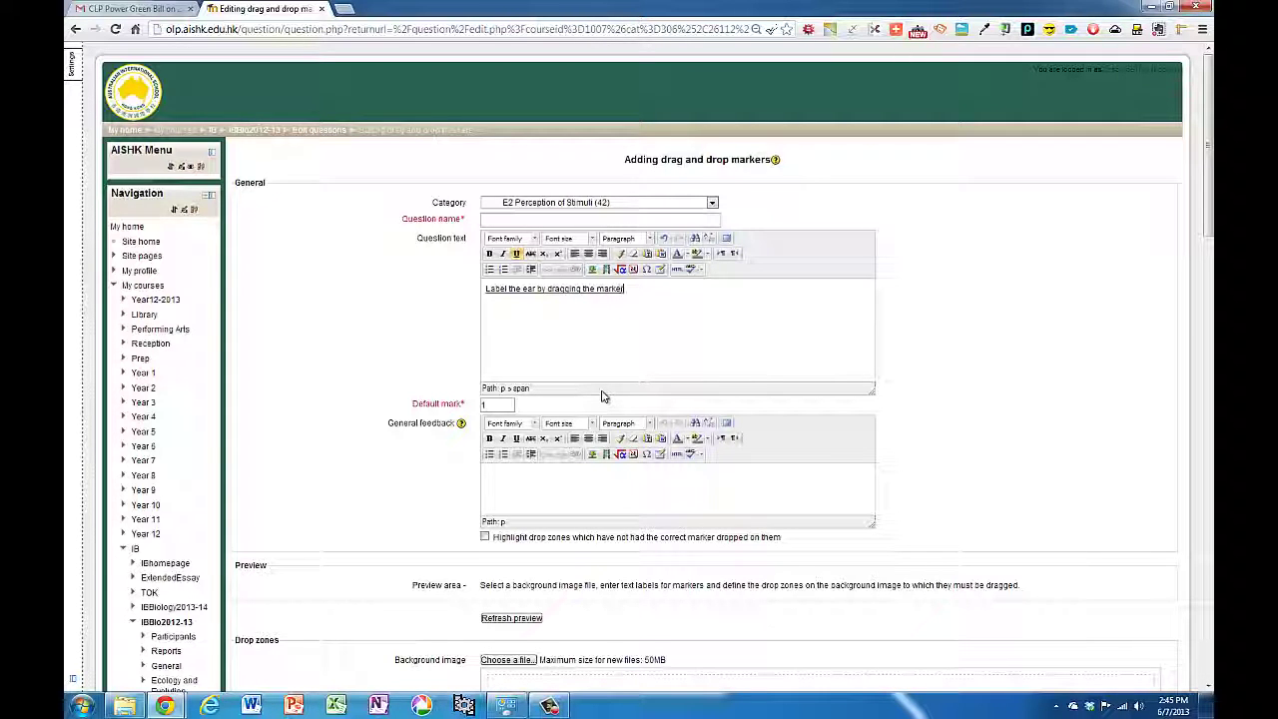
text(s)
drag(631, 290, 489, 260)
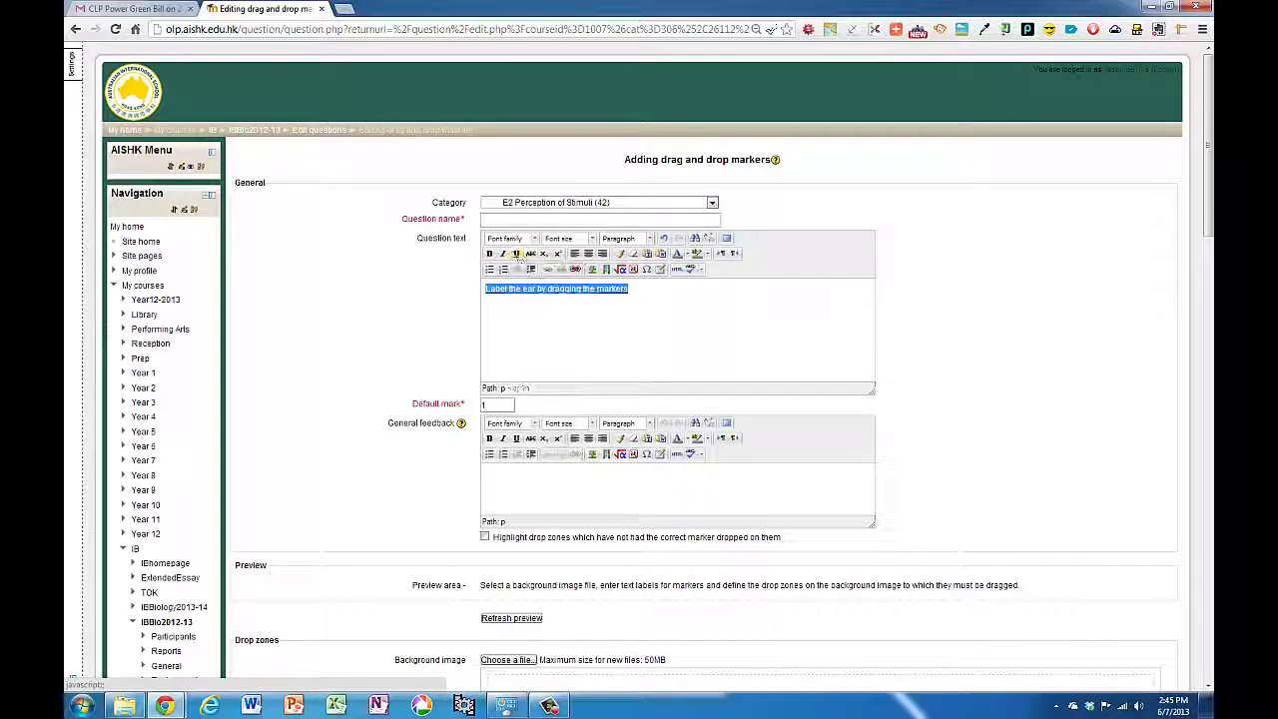
click(658, 291)
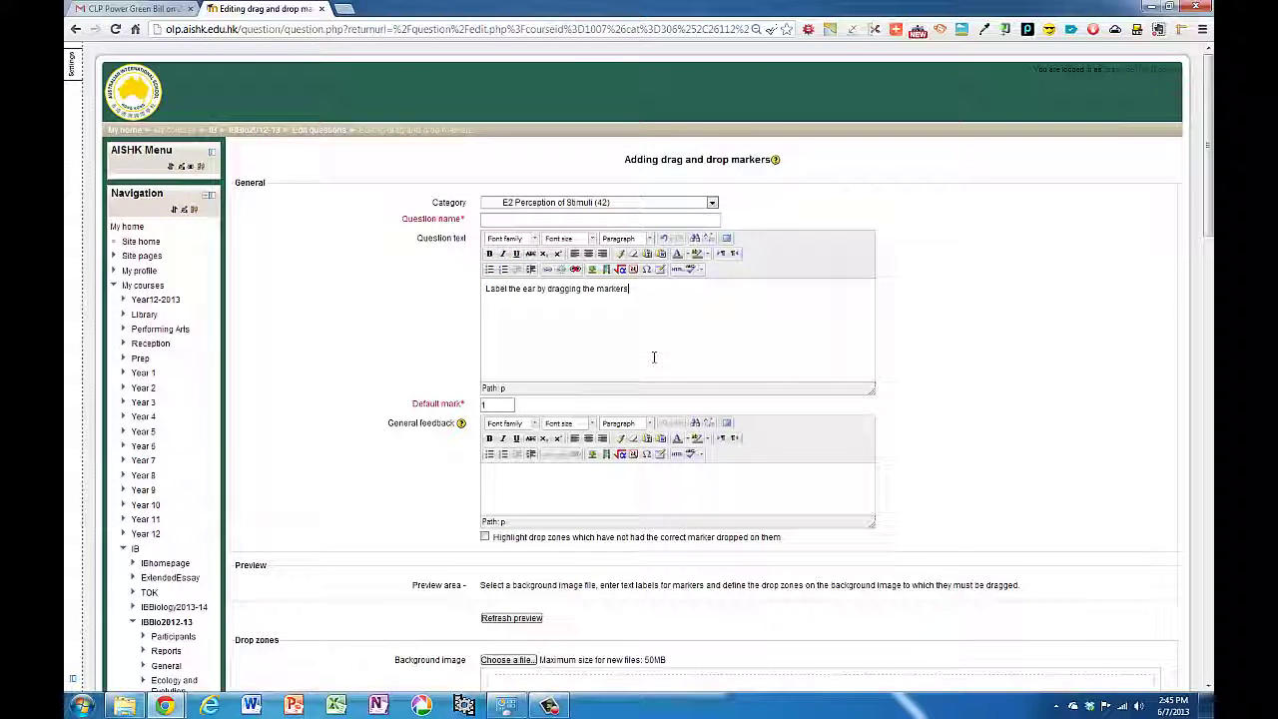
- Copy the question text "Label the ear by dragging the markers" into the question name
drag(644, 289, 426, 295)
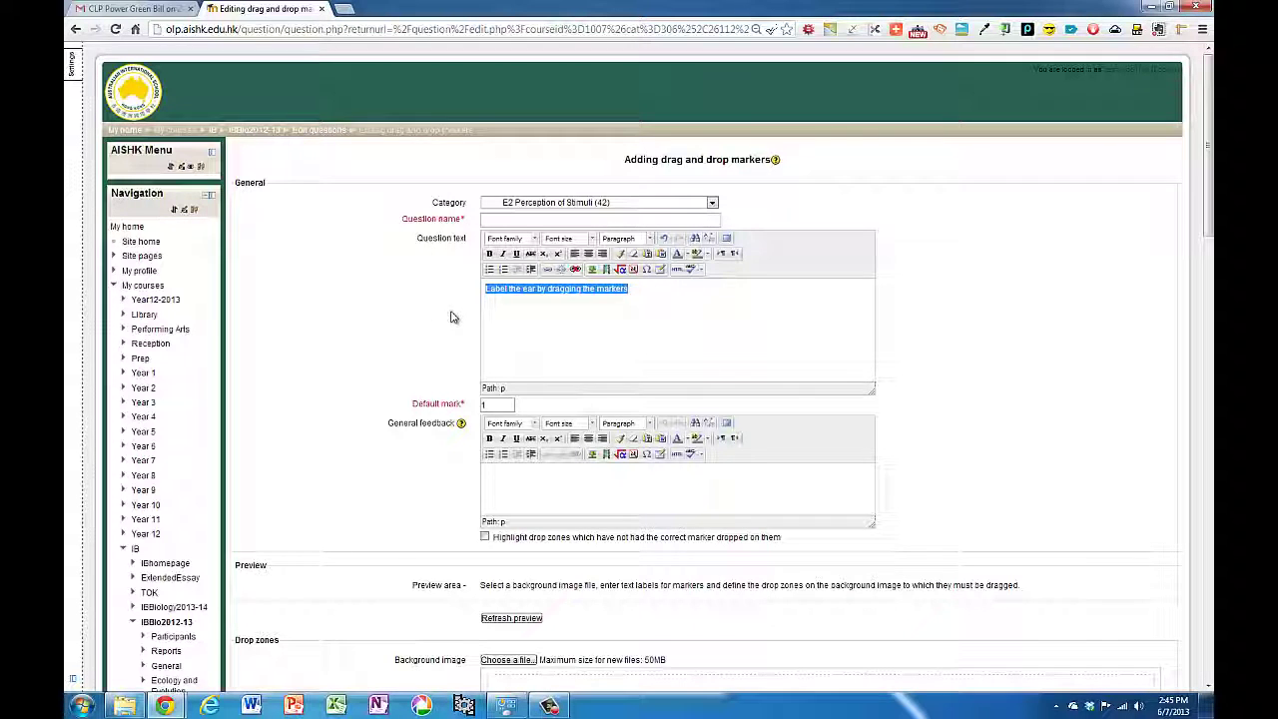
key(ctrl+c)
click(499, 220)
key(ctrl+v)
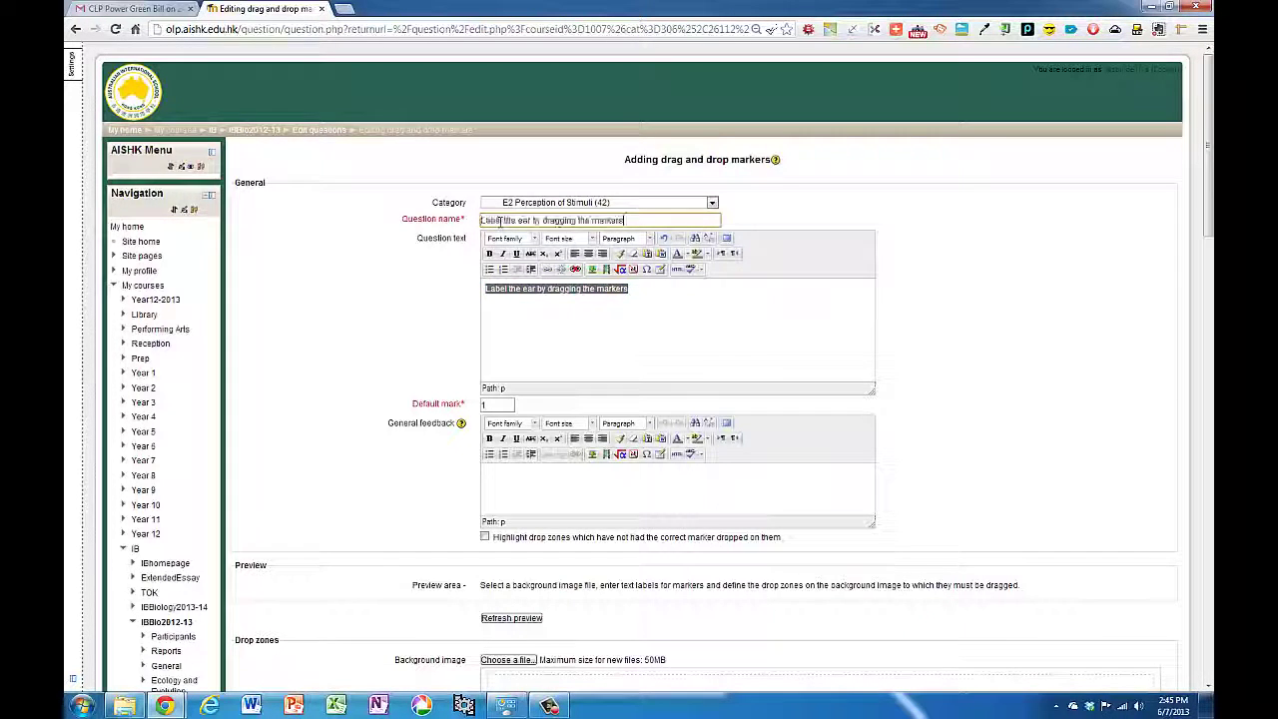
- Add the second question text line "(make sure that the little circle attached to the marker is completely inside th estructure you are labelling)"
click(644, 295)
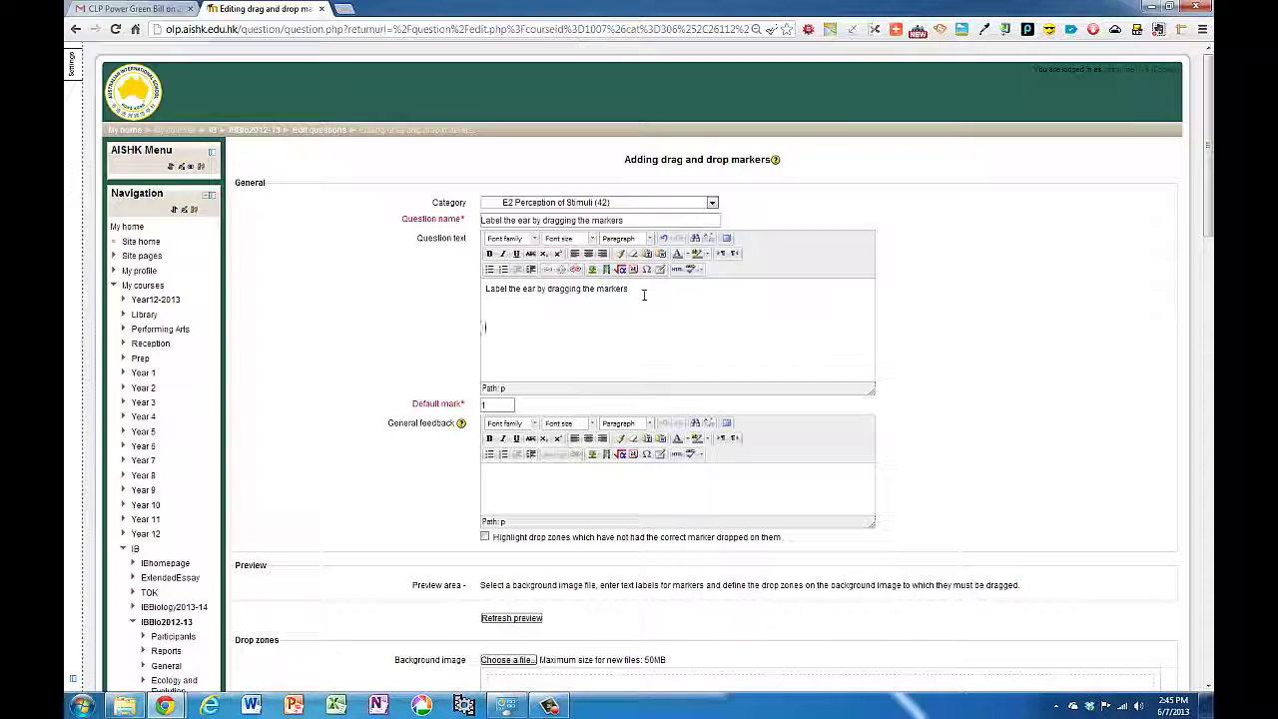
text((make sure)
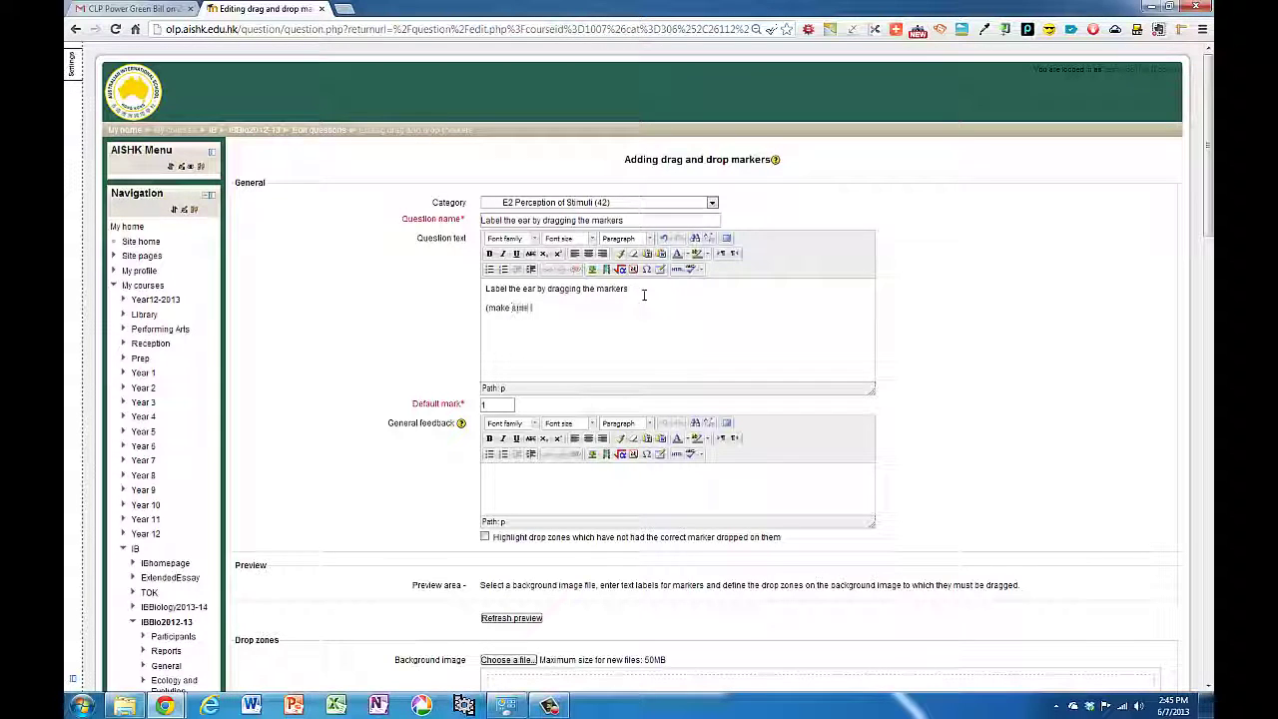
text( that the little circle attached to teh marker)
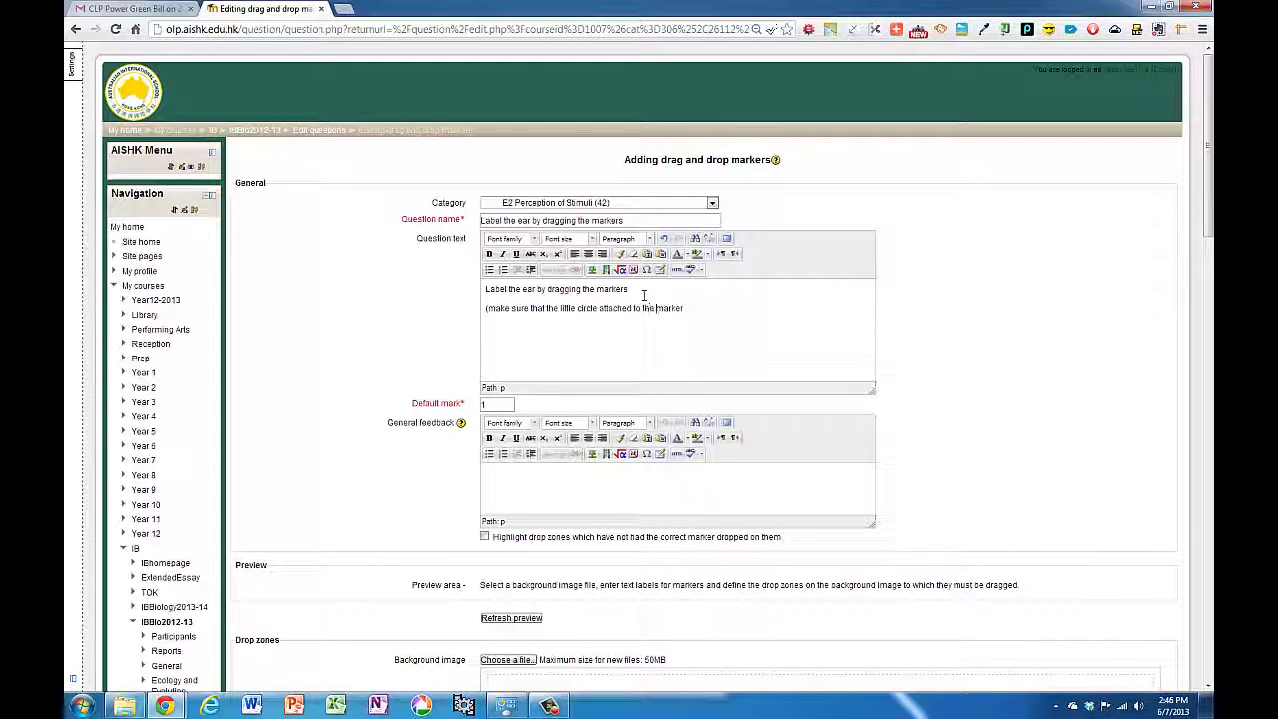
key(End)
text())
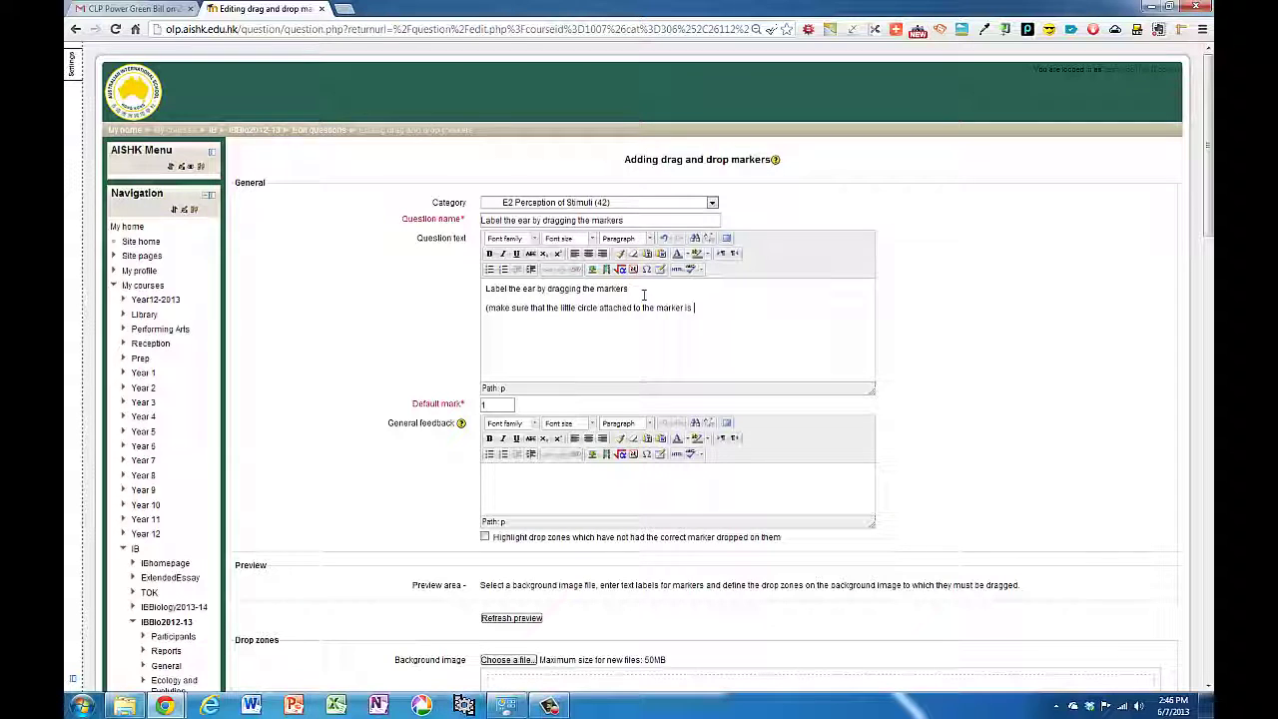
key(BackSpace)
text(ompletely inside th e)
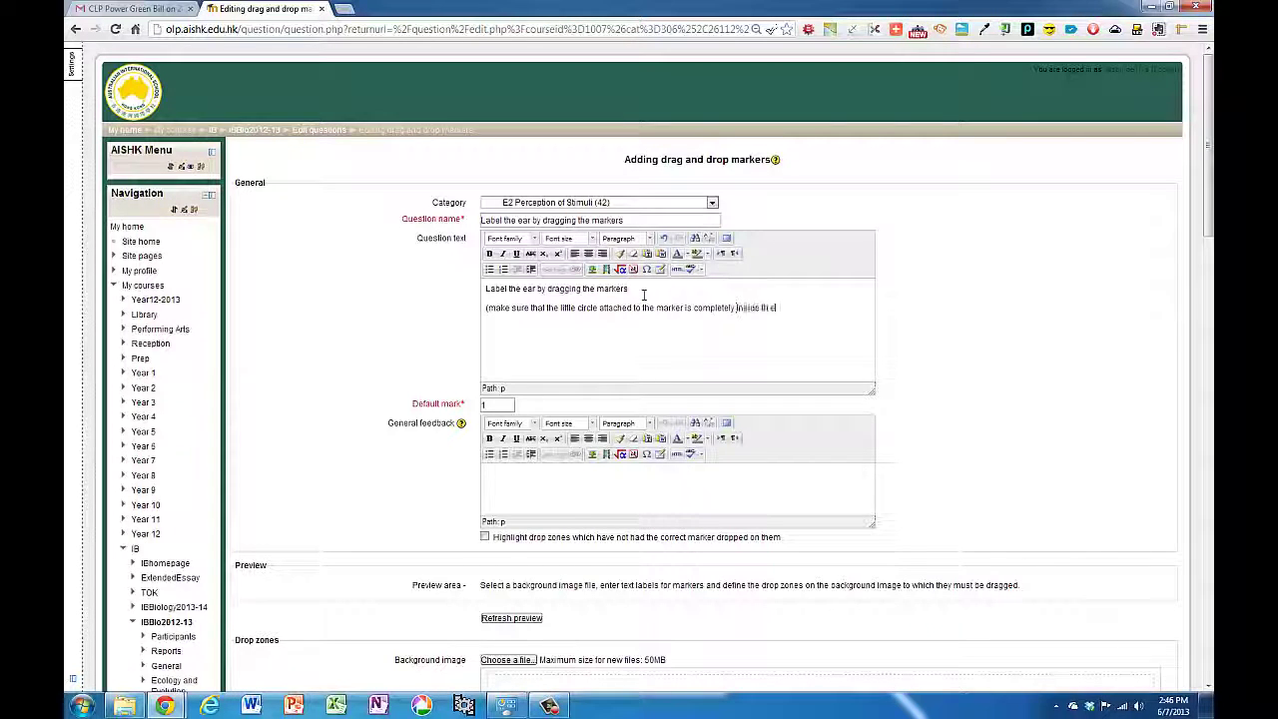
text(structure you are labell)
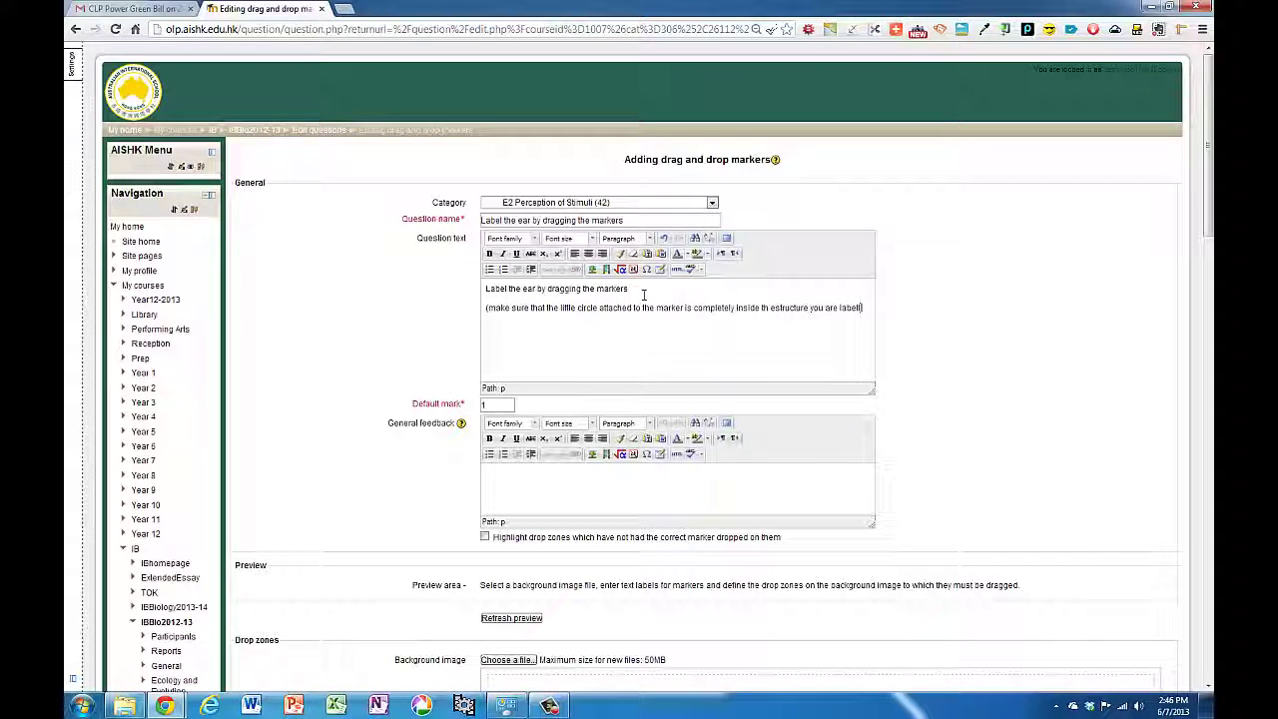
text(ing)
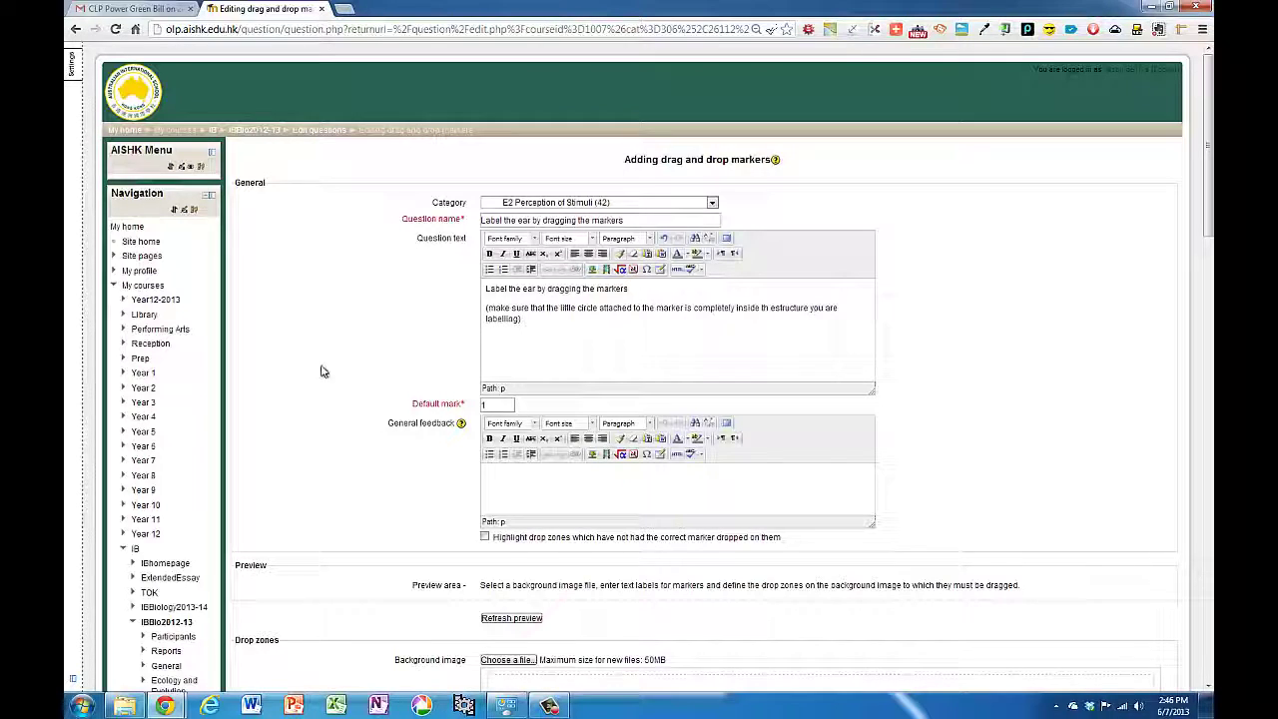
- Upload the white-background Ear image from the E Neurobiology and behaviour folder as the question's background image
scroll(340, 364, down, 1)
scroll(373, 356, down, 3)
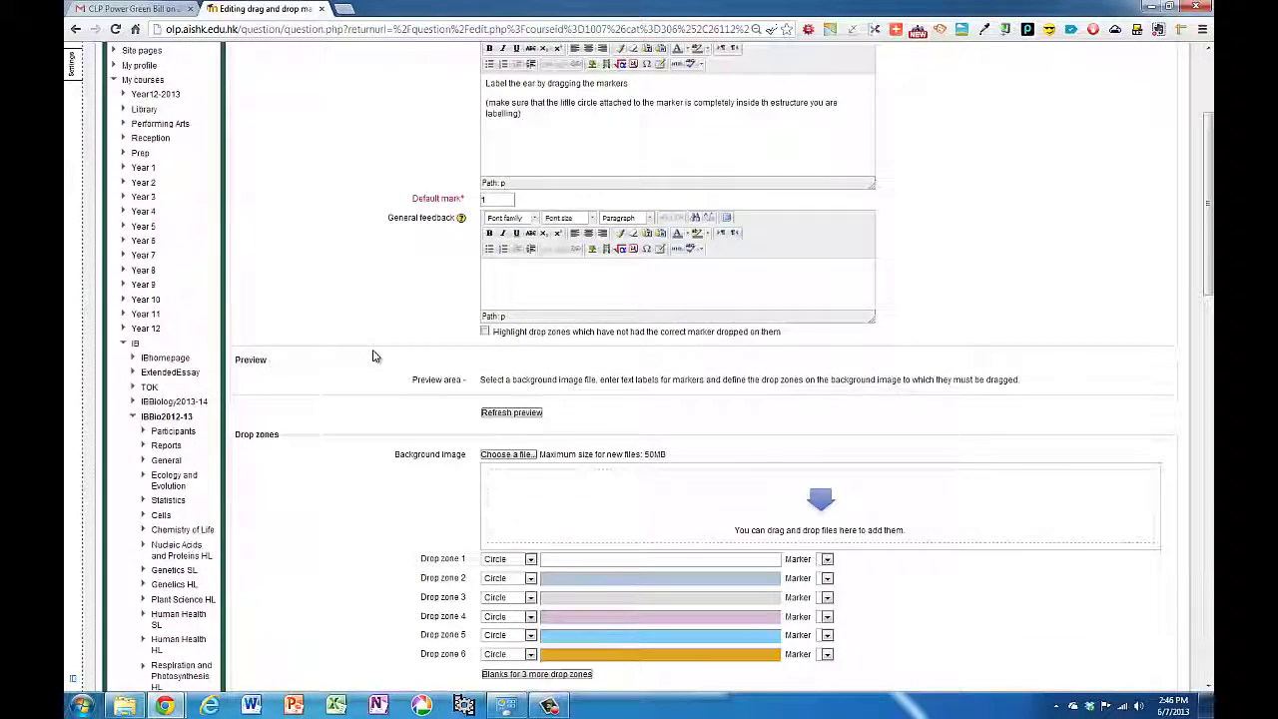
click(507, 387)
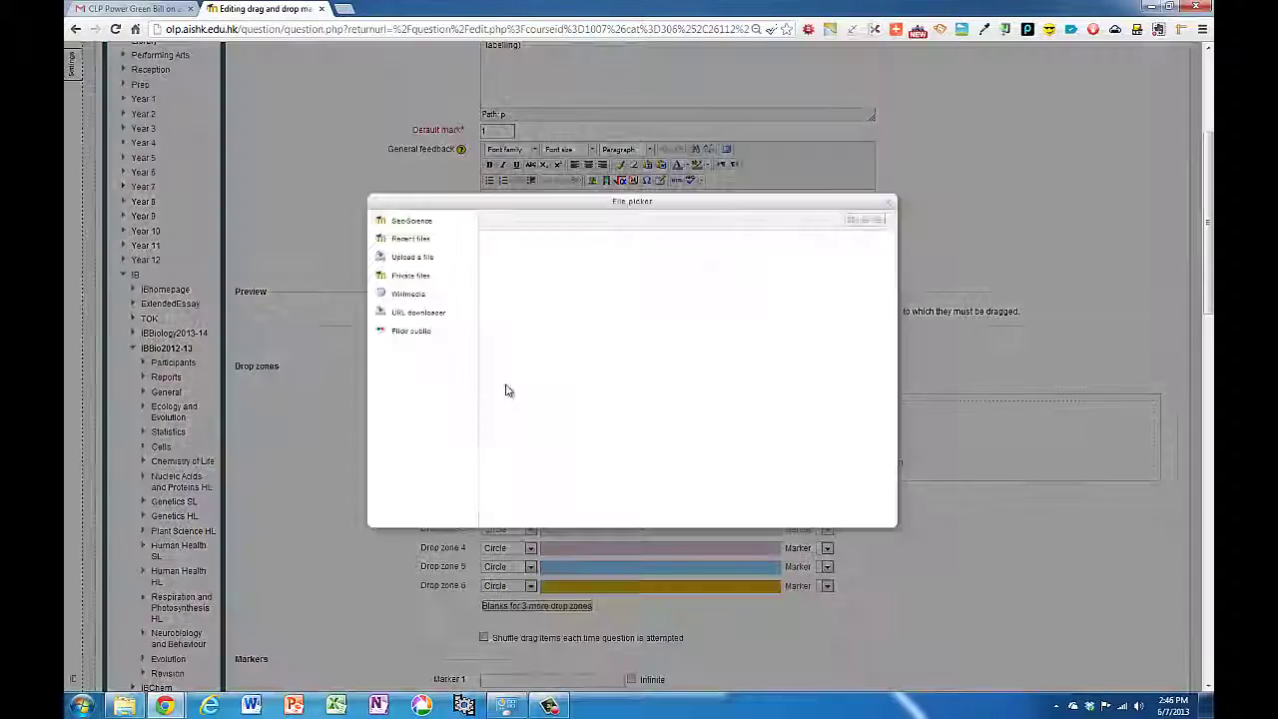
click(409, 297)
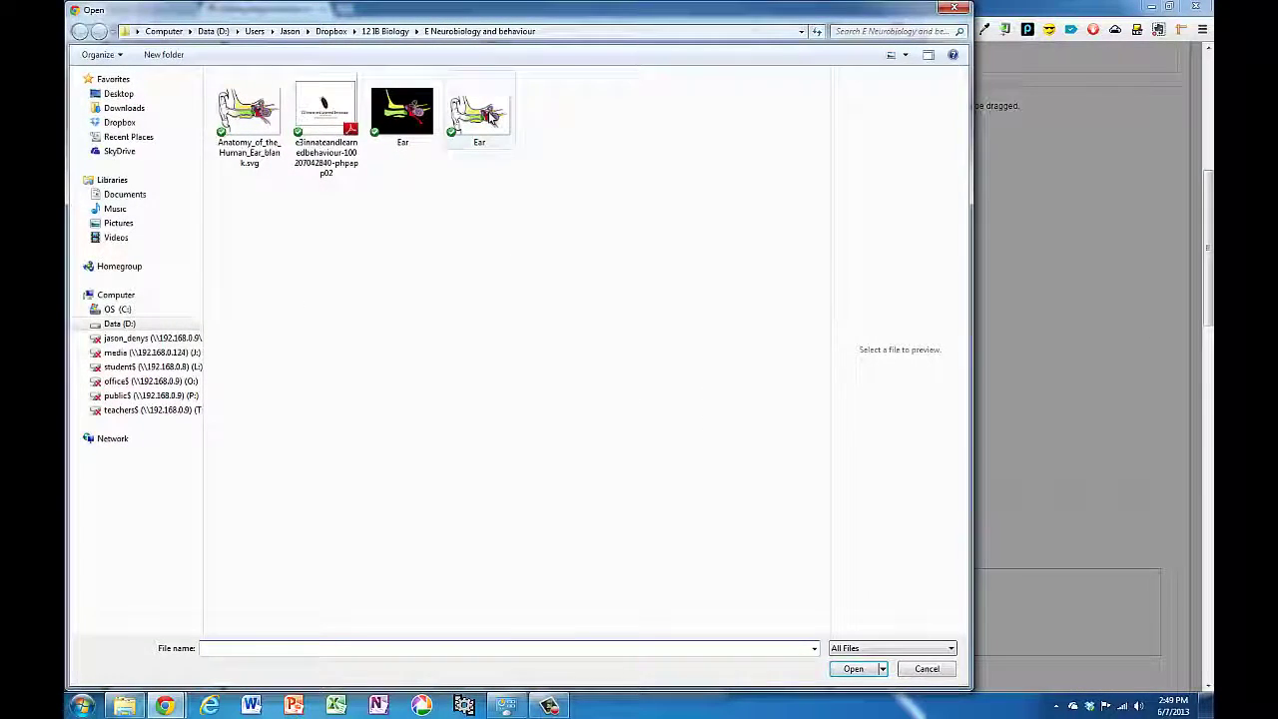
double_click(479, 114)
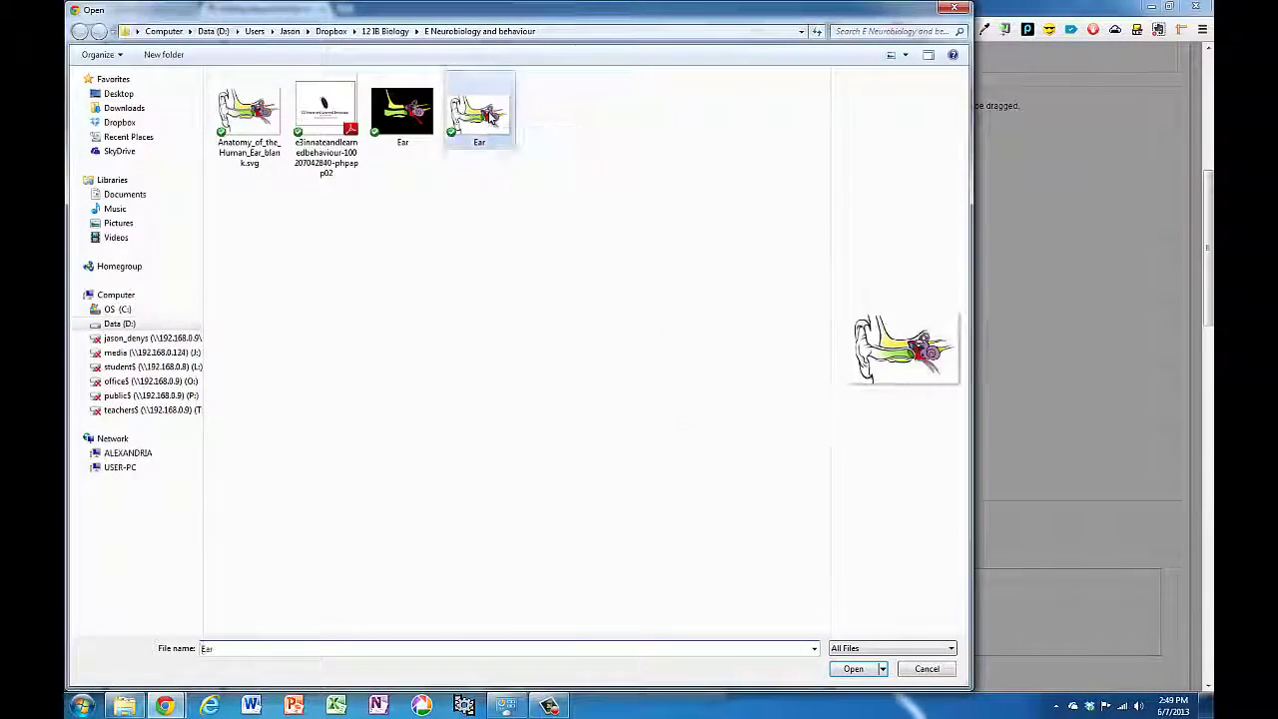
click(687, 424)
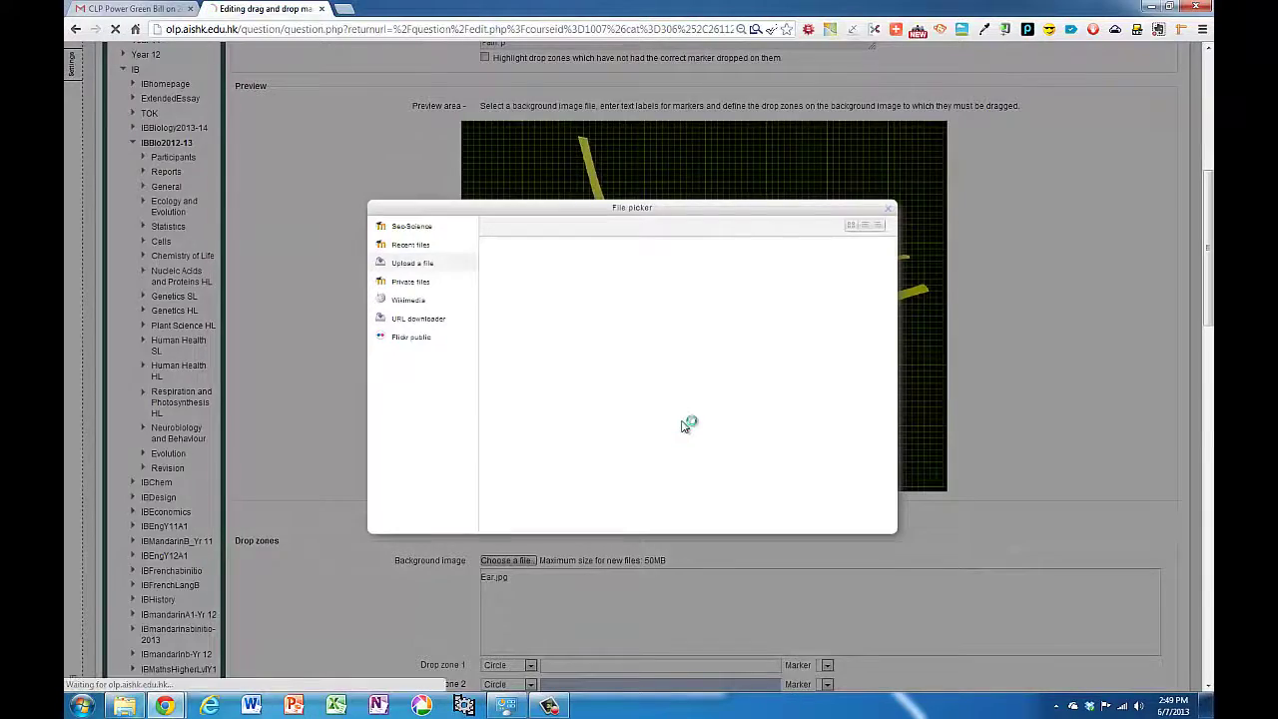
- Label markers 1 to 3 Auditory Canal, Pinna and Round Window
scroll(400, 290, down, 1)
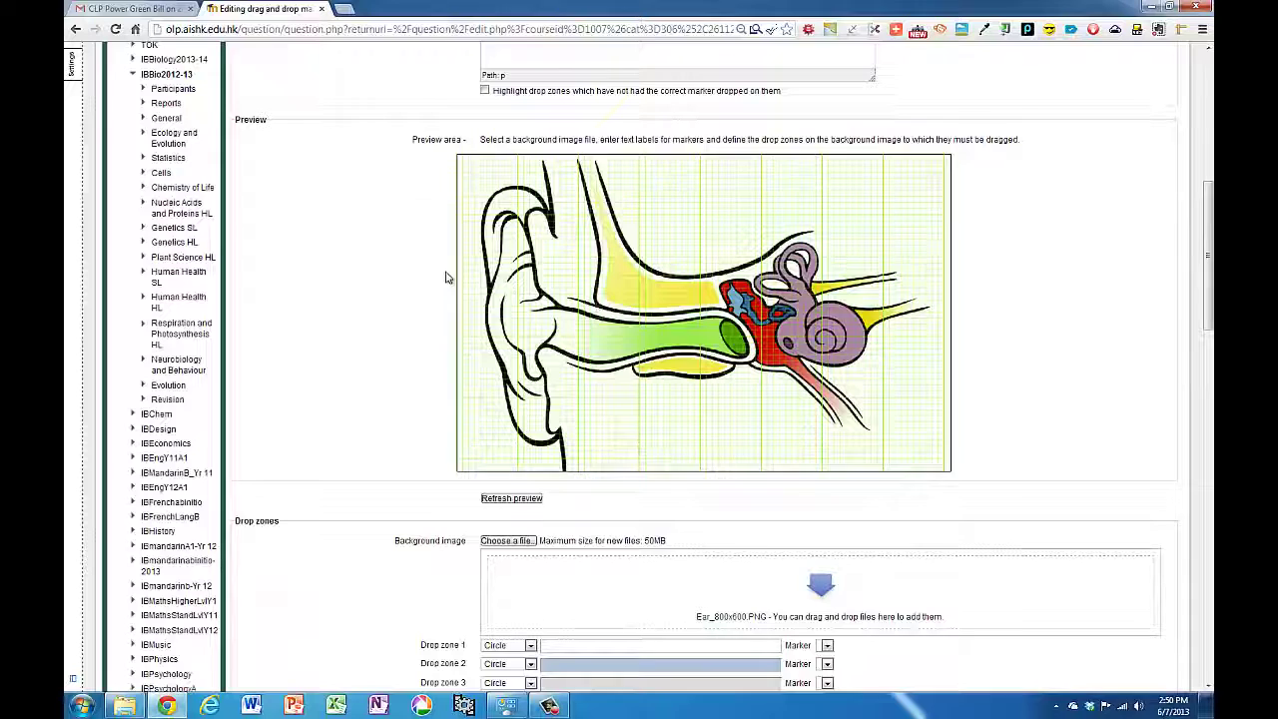
scroll(394, 299, down, 3)
scroll(395, 300, down, 7)
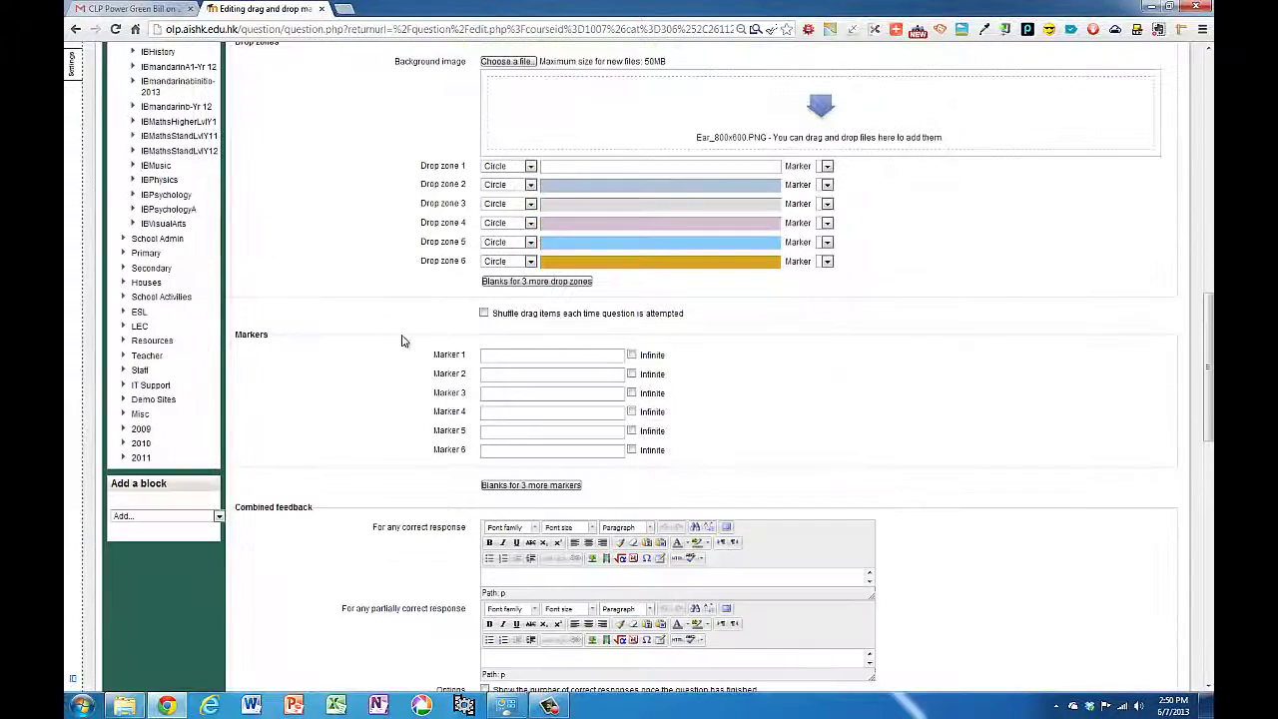
click(499, 353)
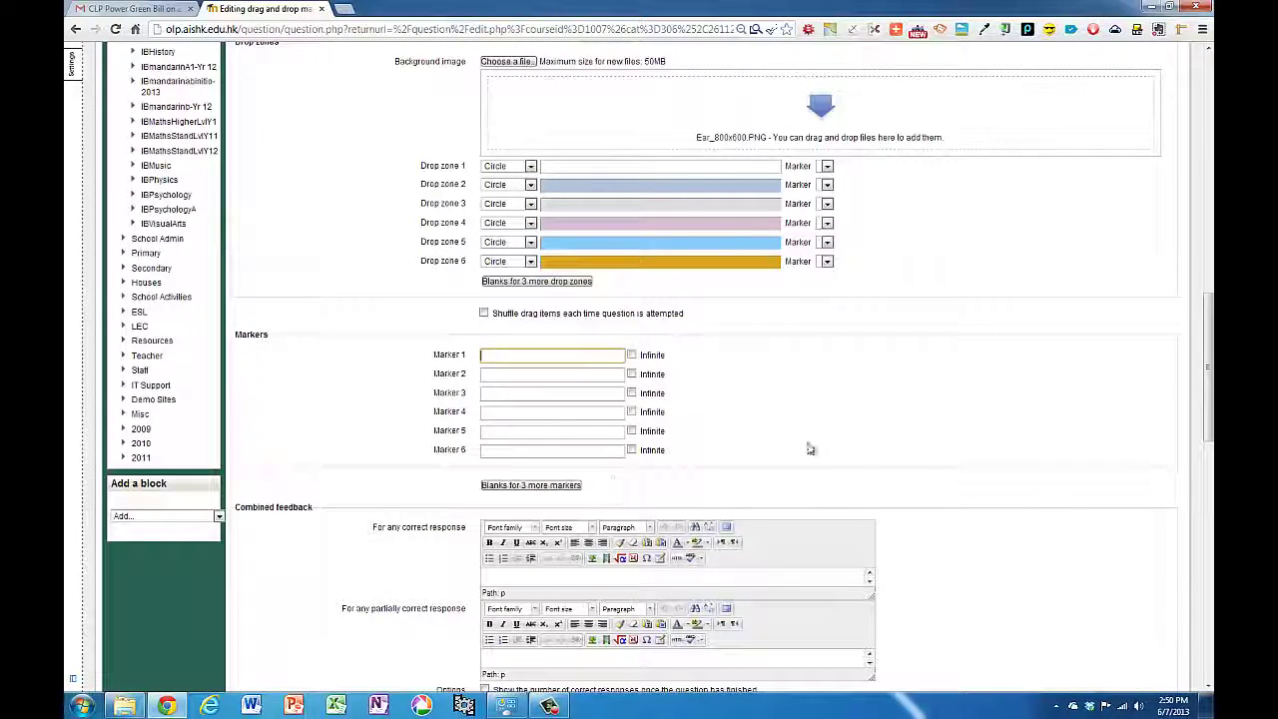
text(Au)
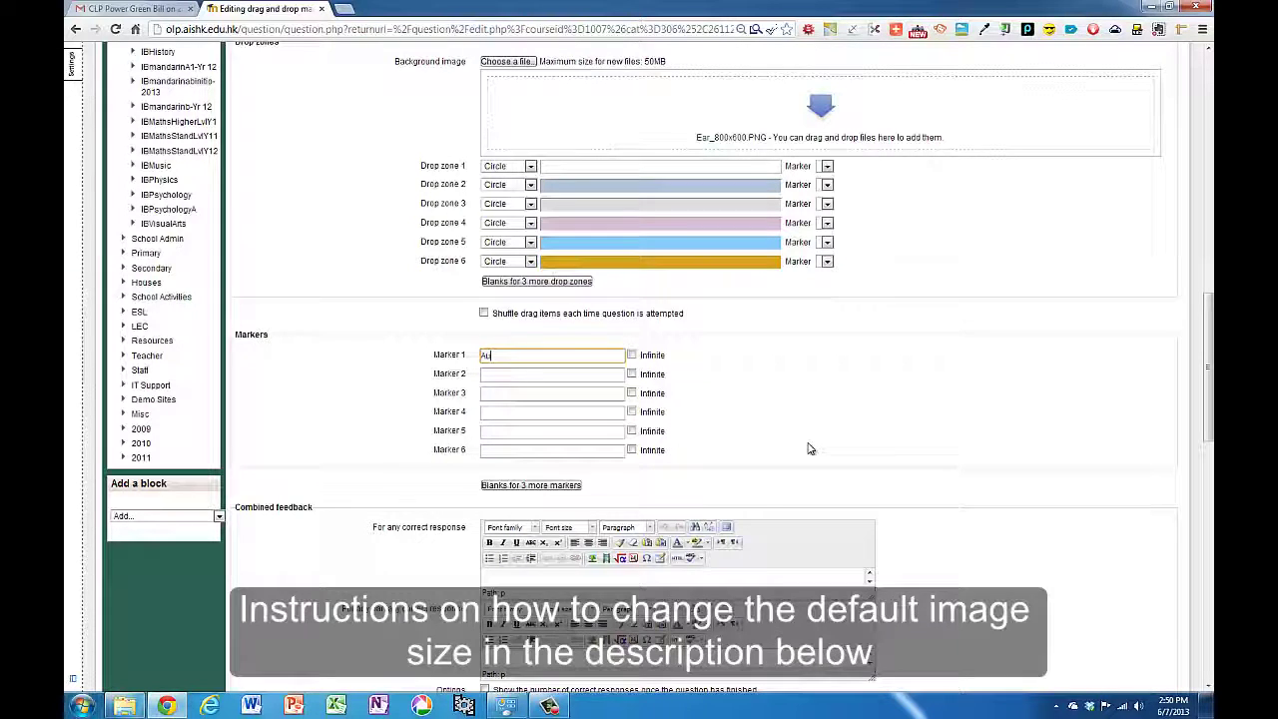
text(ditory Canal)
key(Tab)
text(Pinna)
key(Tab)
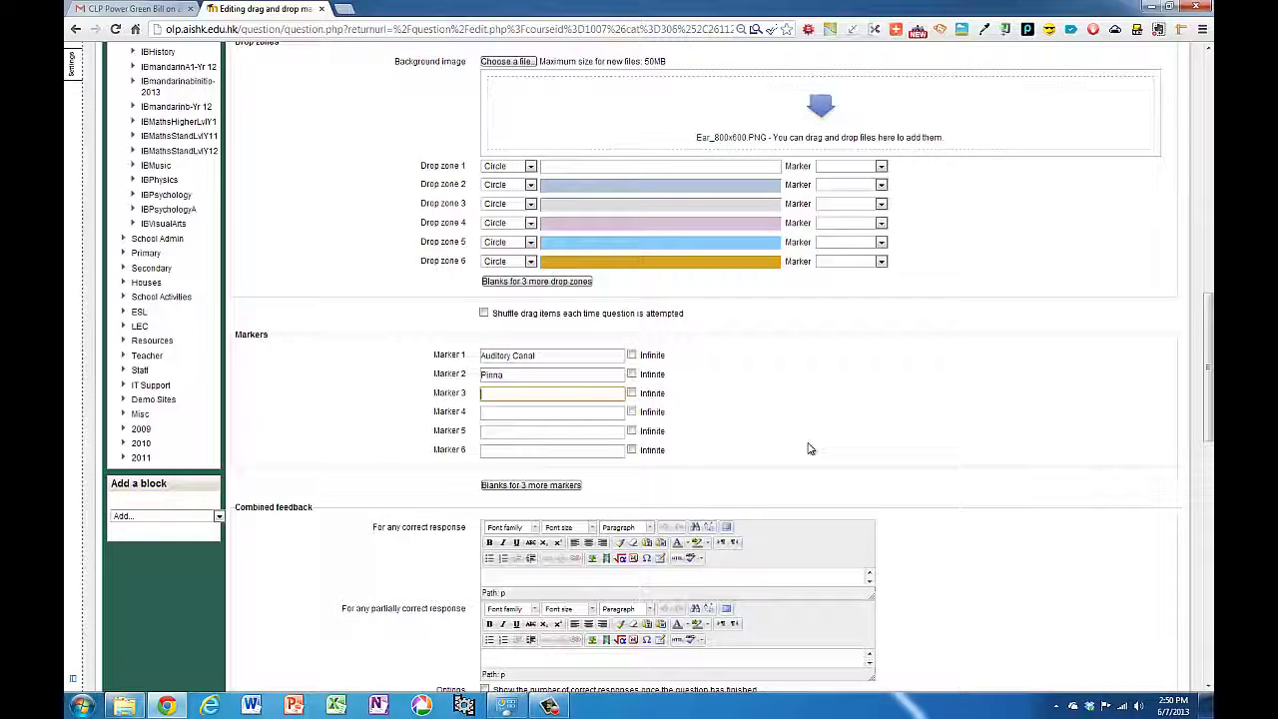
text(Round Window)
key(Tab)
- Label markers 4 to 6 Eustacean Tube, Hammer and Anvil
text(Eustacean Tu)
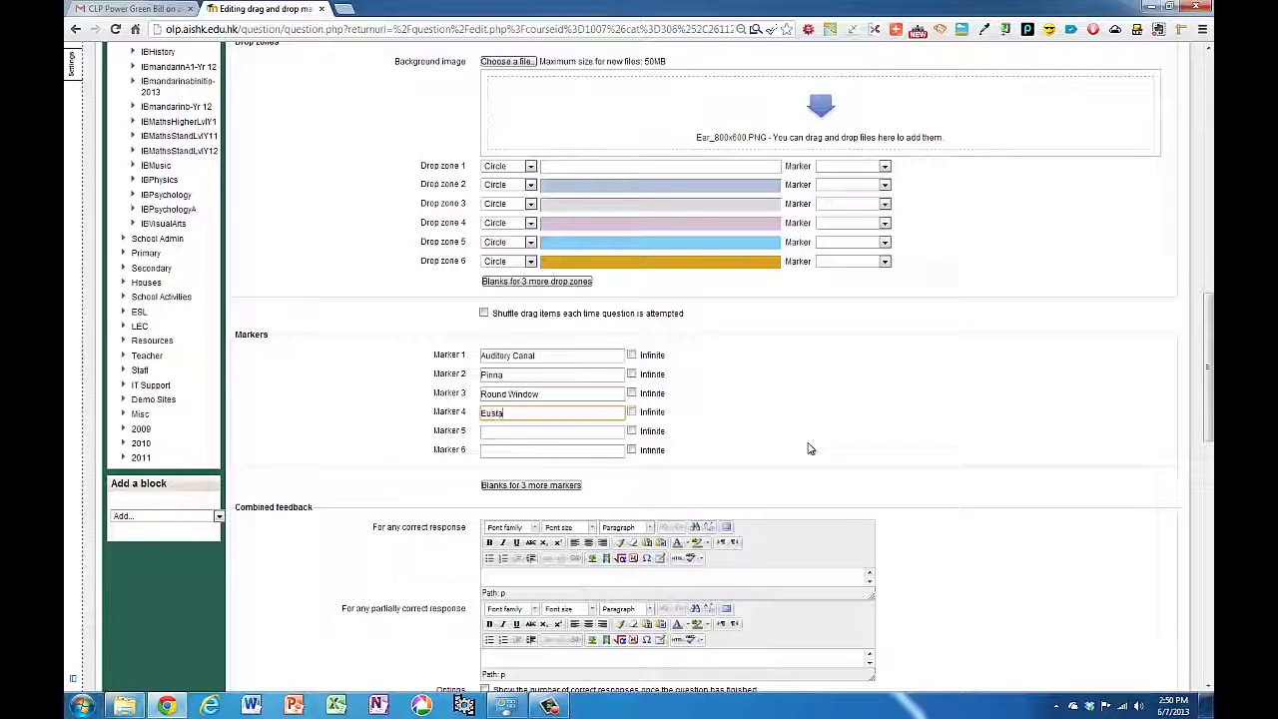
key(Tab)
text(H)
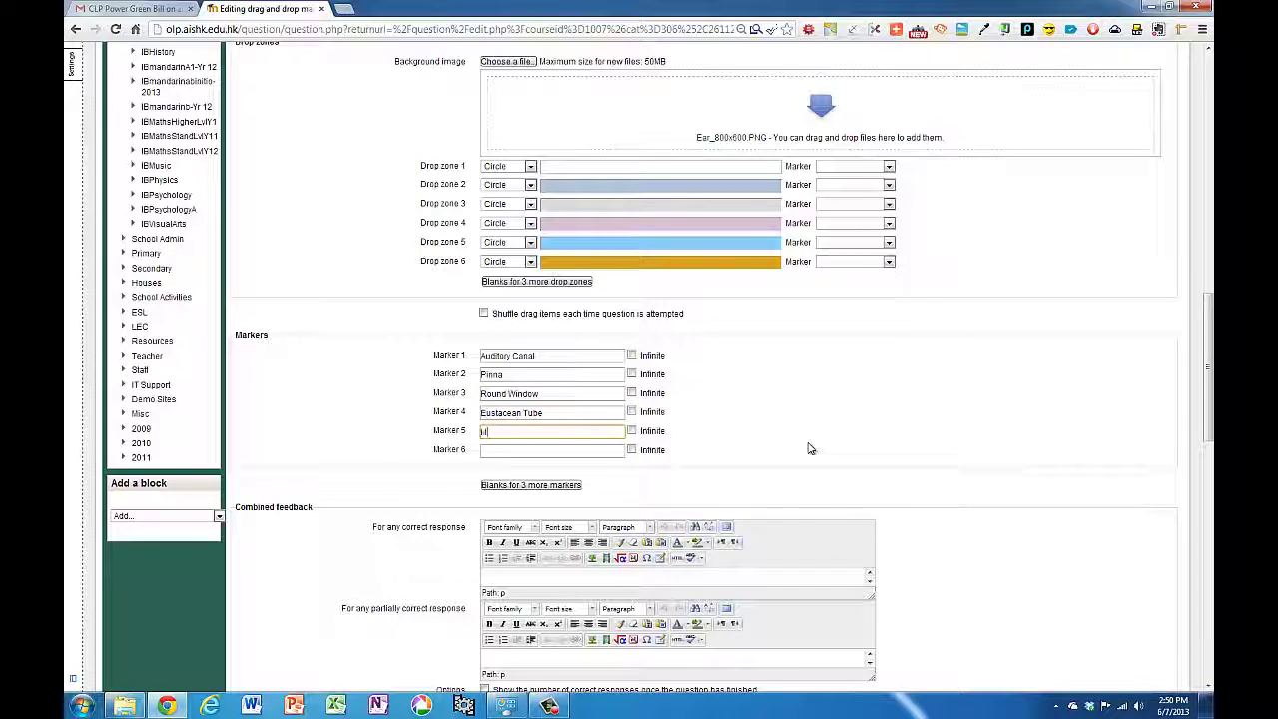
text(ammer)
key(Tab)
text(Anvi)
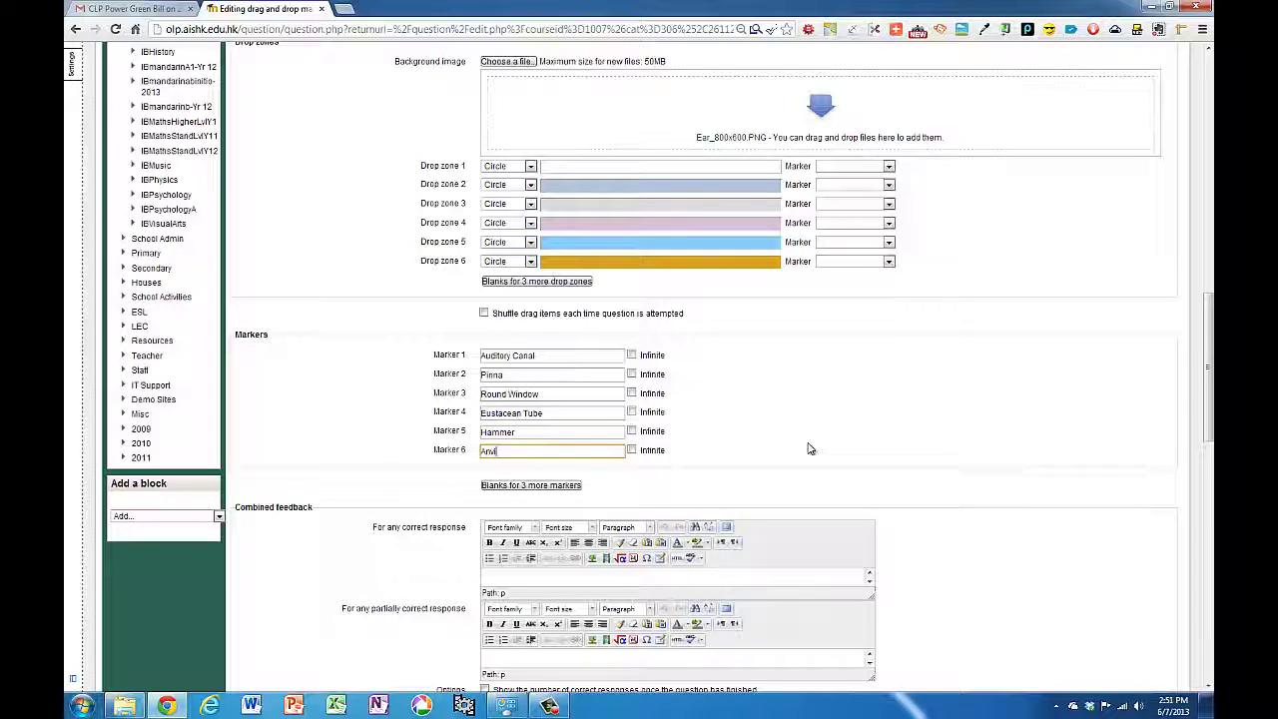
- Add blanks for three more markers and label markers 7 to 9 Stirrup, Cochlea and Semicircular Canals
click(561, 486)
click(505, 607)
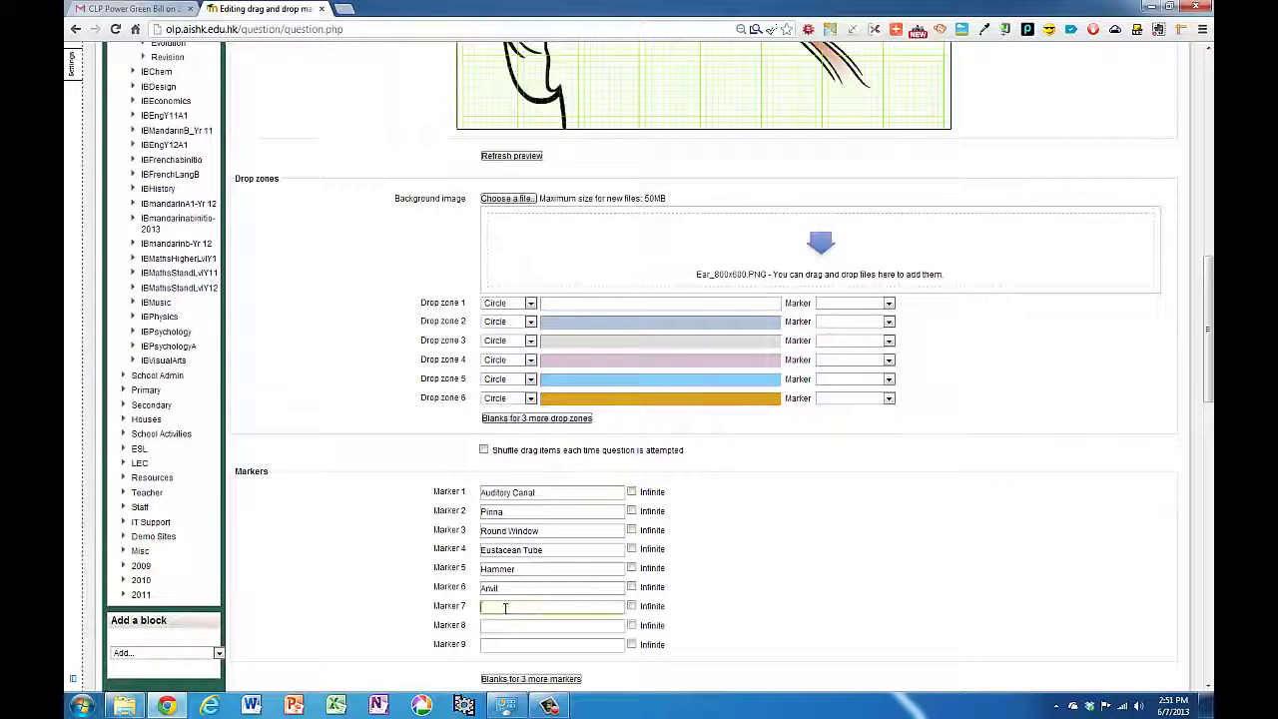
text(Stirrup)
click(505, 626)
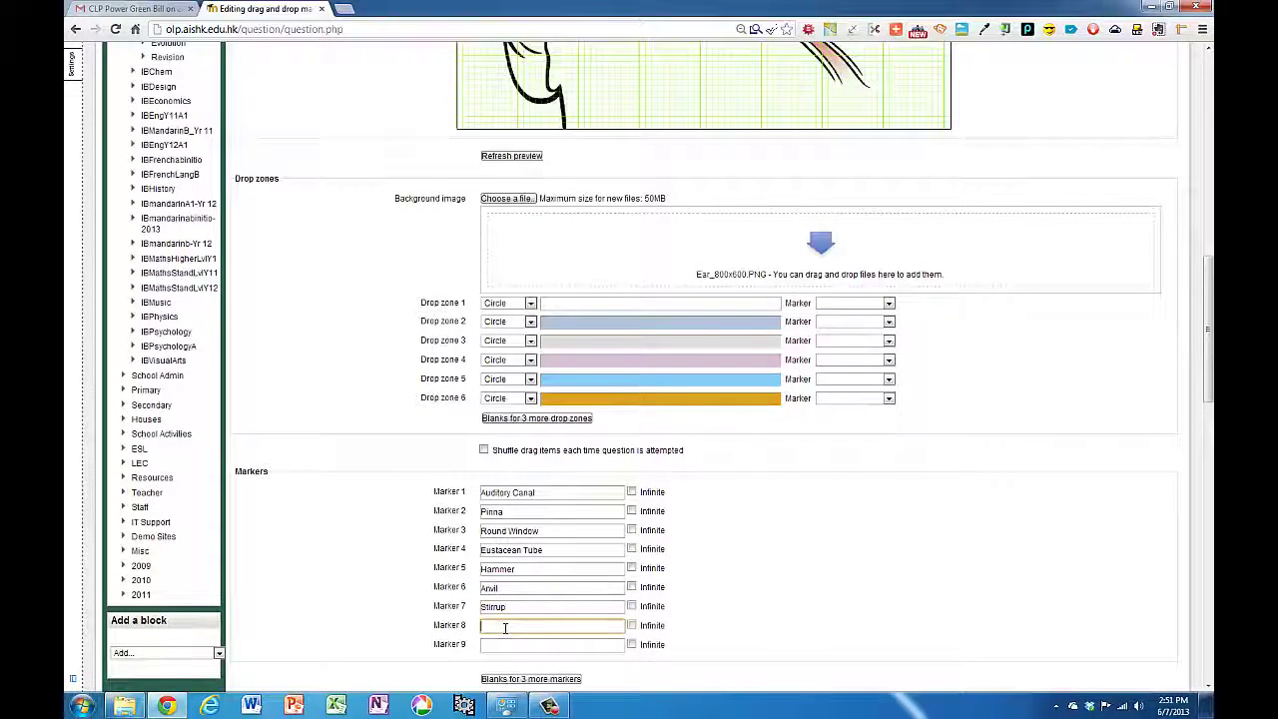
text(Cochlea)
key(Tab)
text(Se)
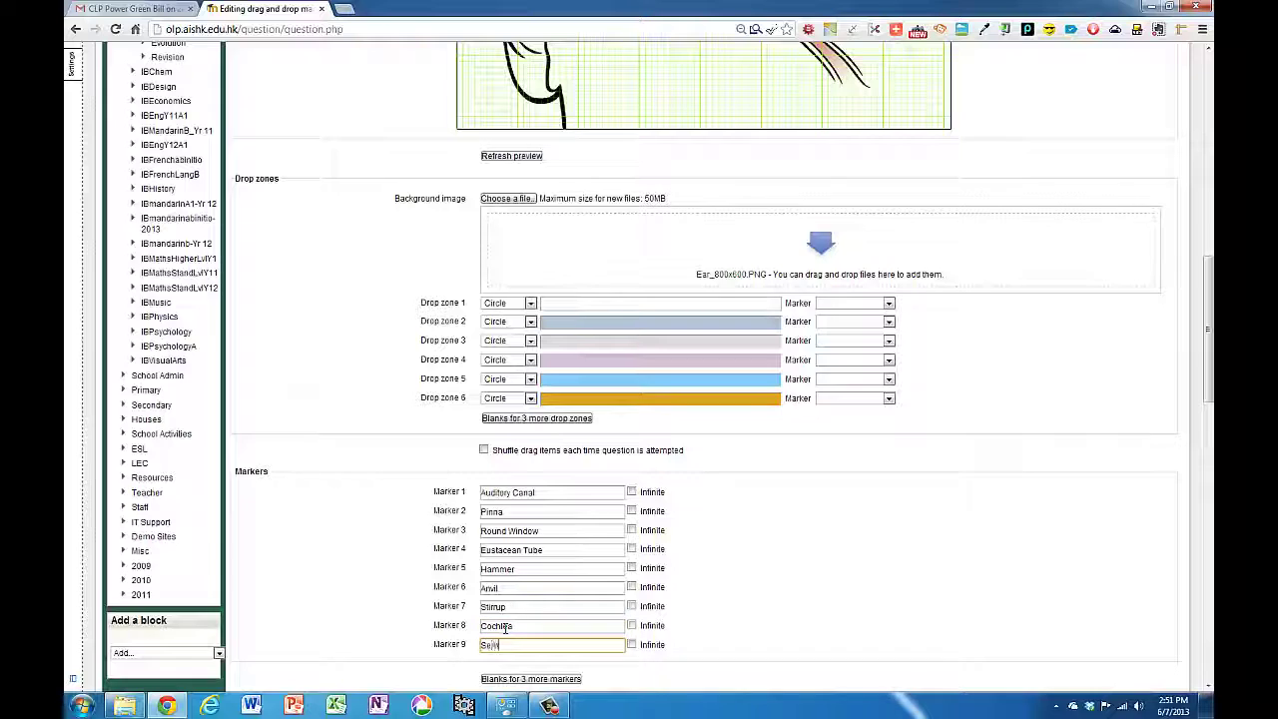
text(micircular Canals)
- Add three more marker blanks, label markers 10 and 11 Auditory Nerve and Ear Drum, and refresh the preview
click(530, 679)
click(515, 664)
text(Au)
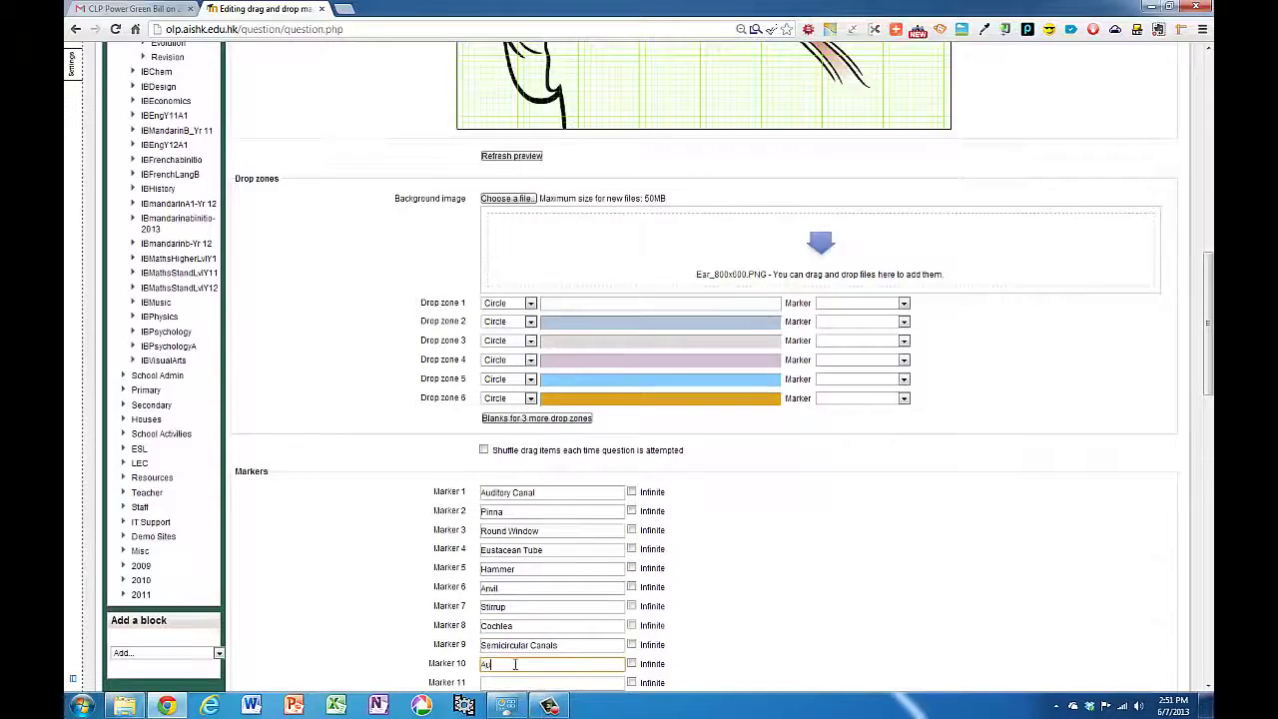
text(ditory Nerve)
key(Tab)
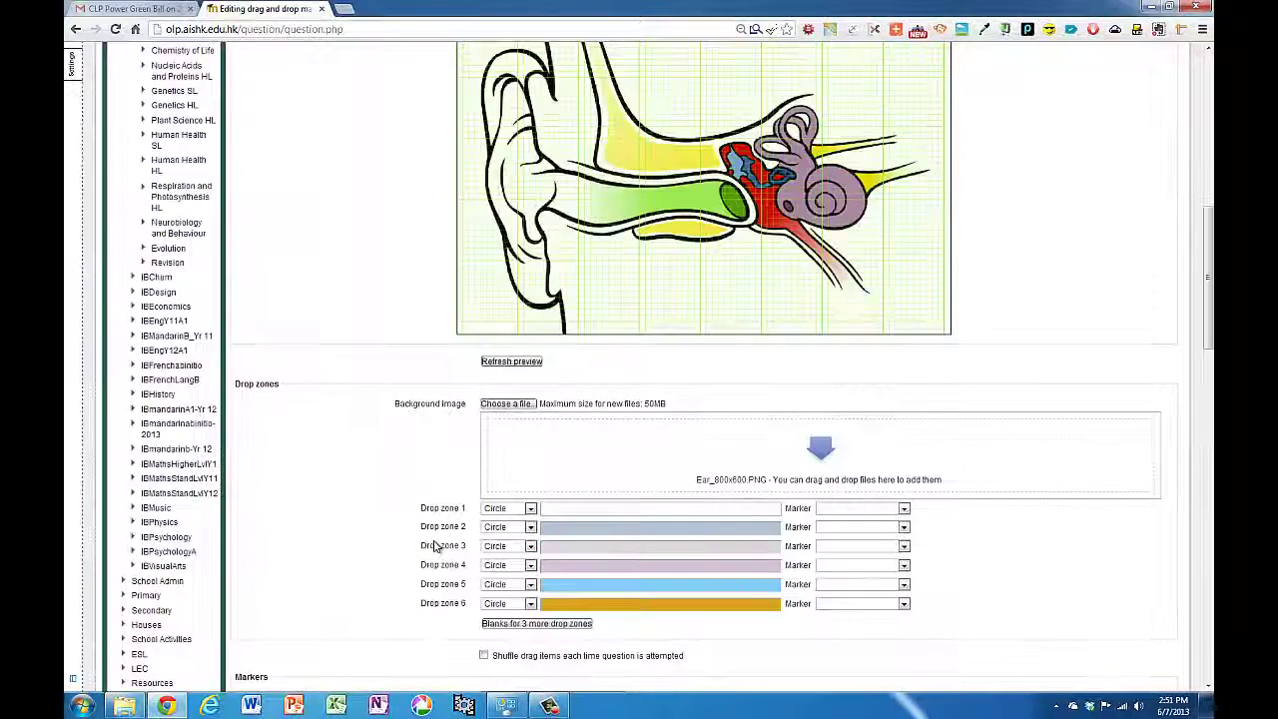
text(Ear Drum)
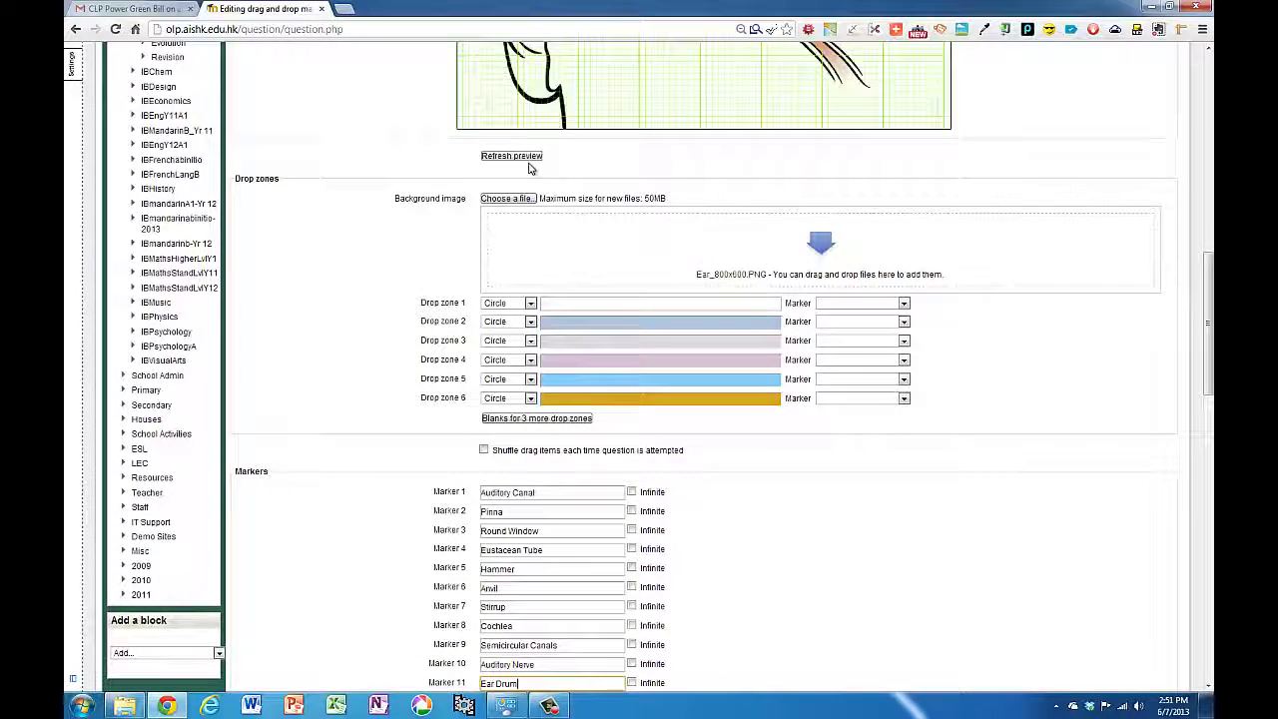
click(527, 157)
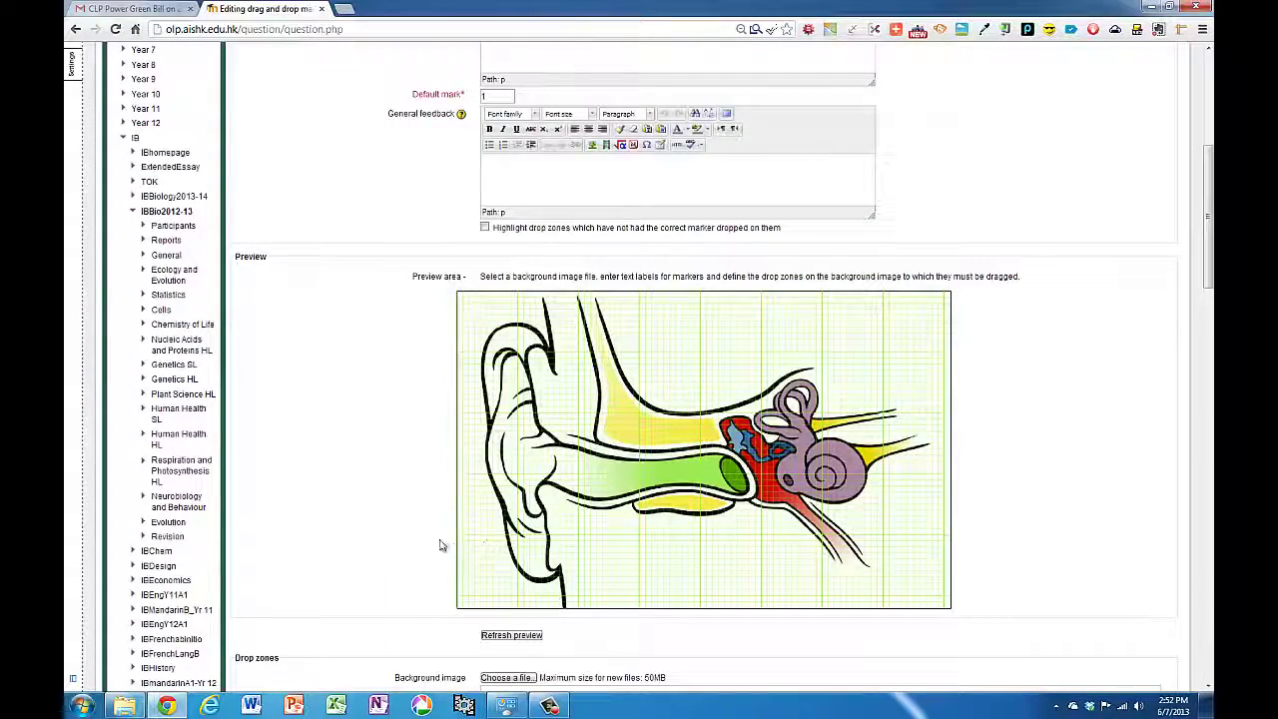
- Assign the Pinna marker to drop zone 1 and set its shape to Rectangle
scroll(429, 539, down, 3)
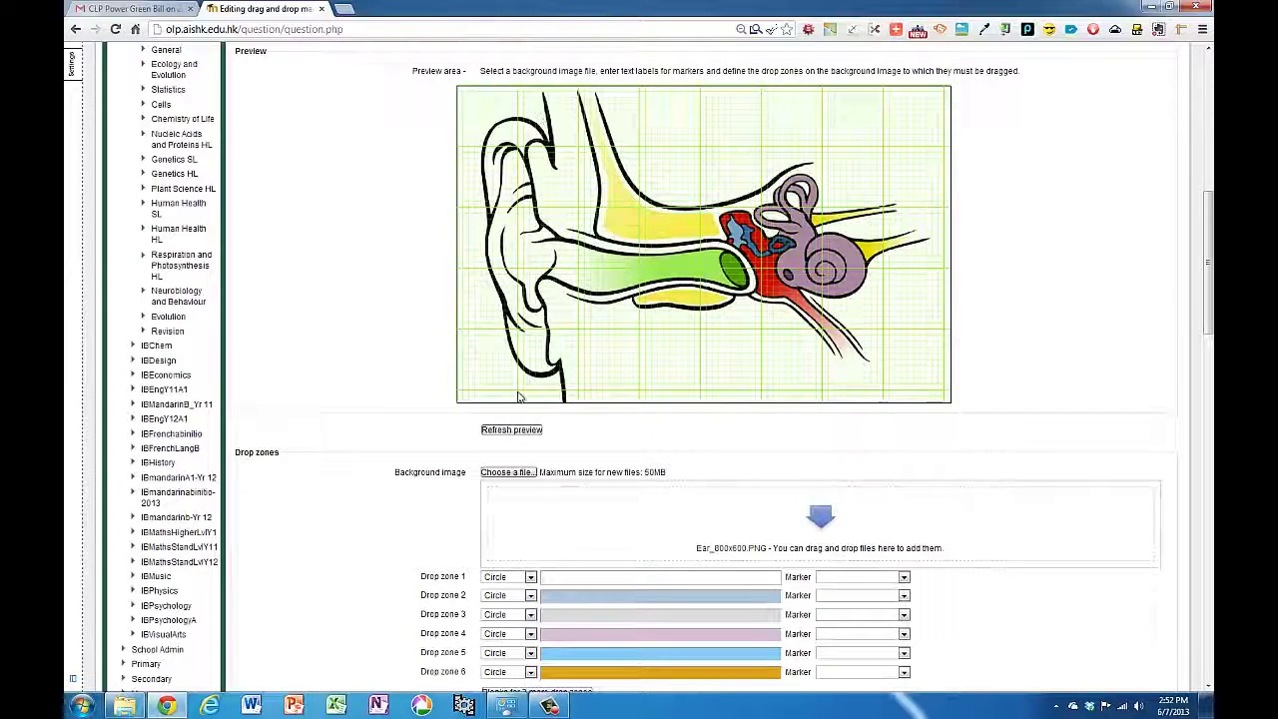
scroll(519, 399, down, 3)
click(903, 373)
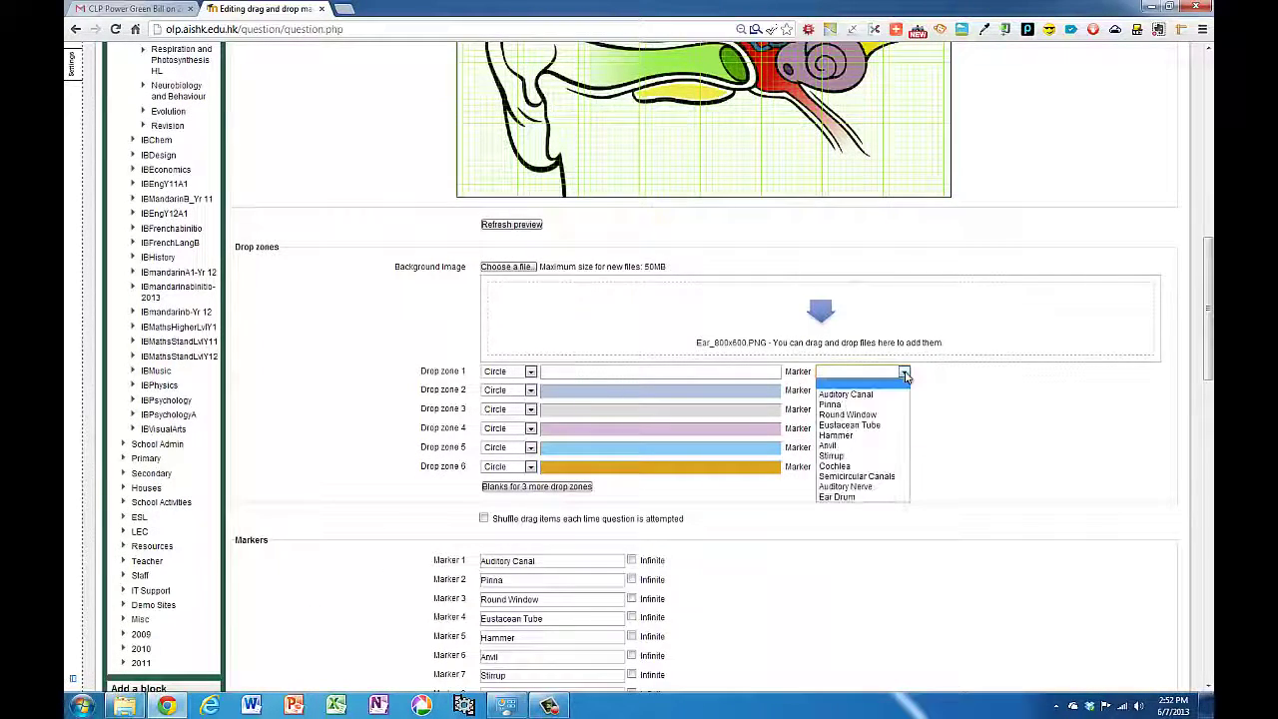
click(888, 405)
scroll(351, 320, up, 2)
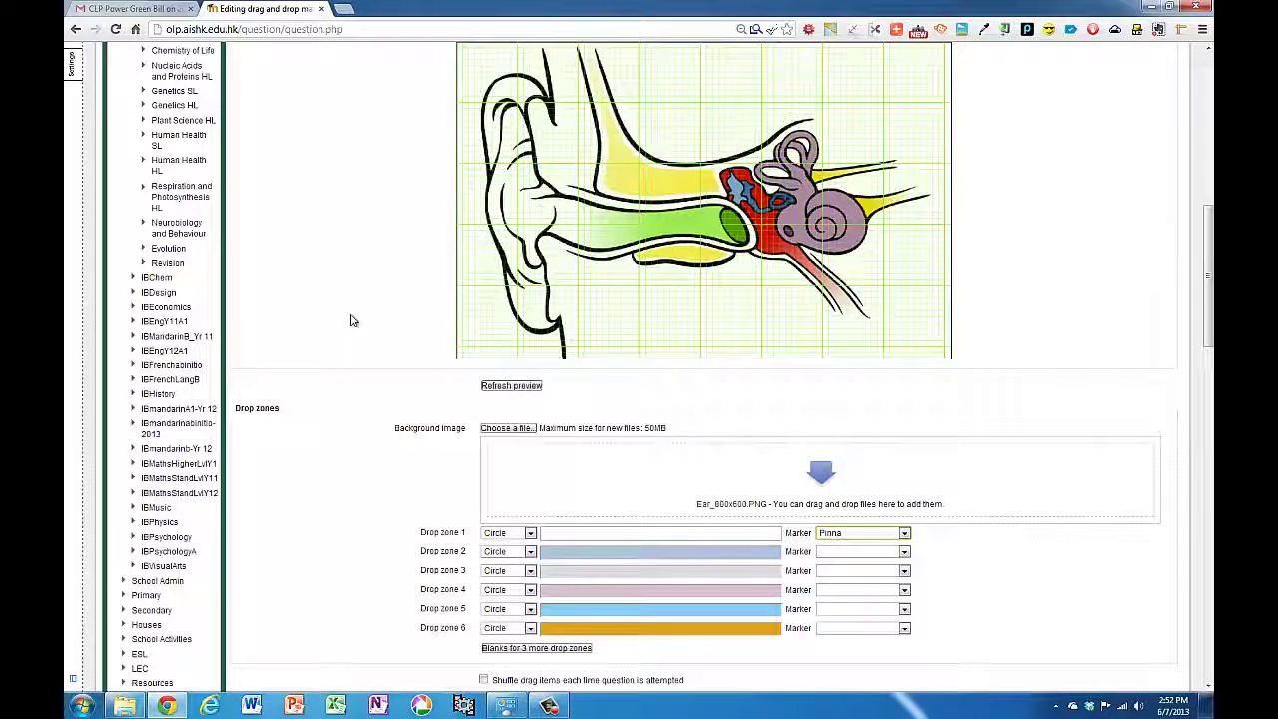
click(529, 535)
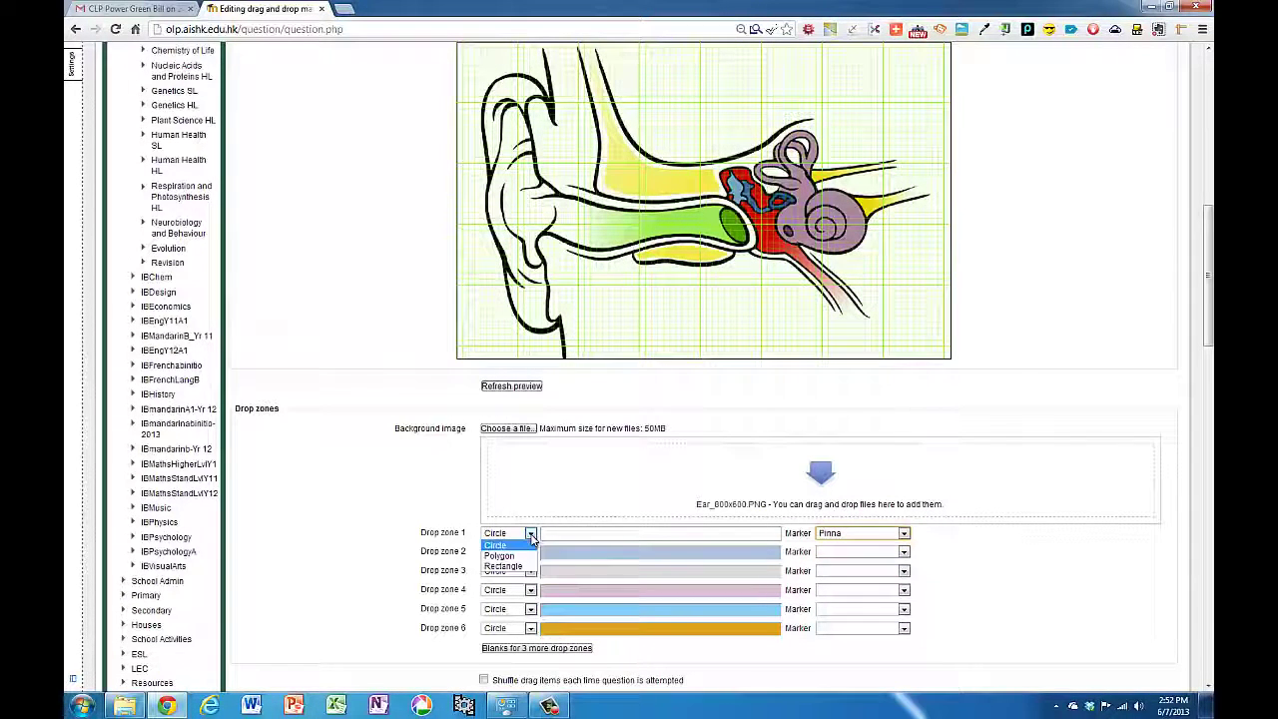
click(507, 566)
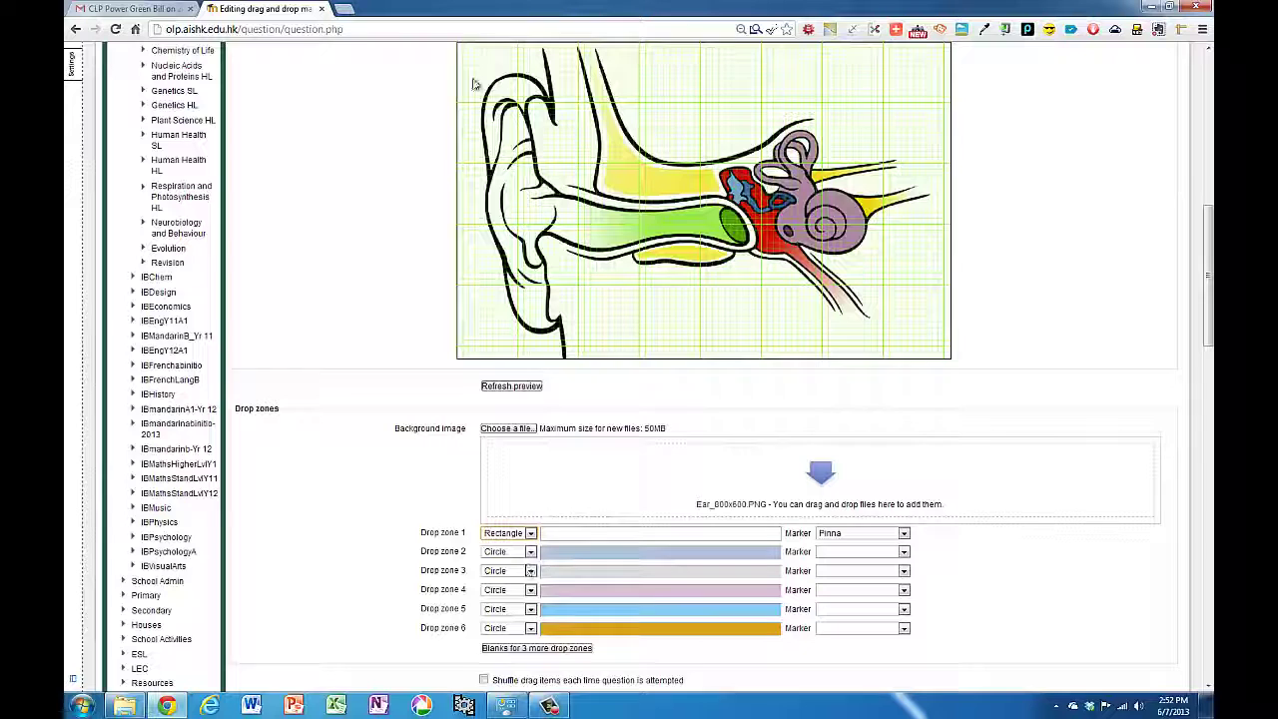
- Set drop zone 1's coordinates to 40,50;100,400 to place the rectangle over the outer ear
scroll(474, 90, up, 1)
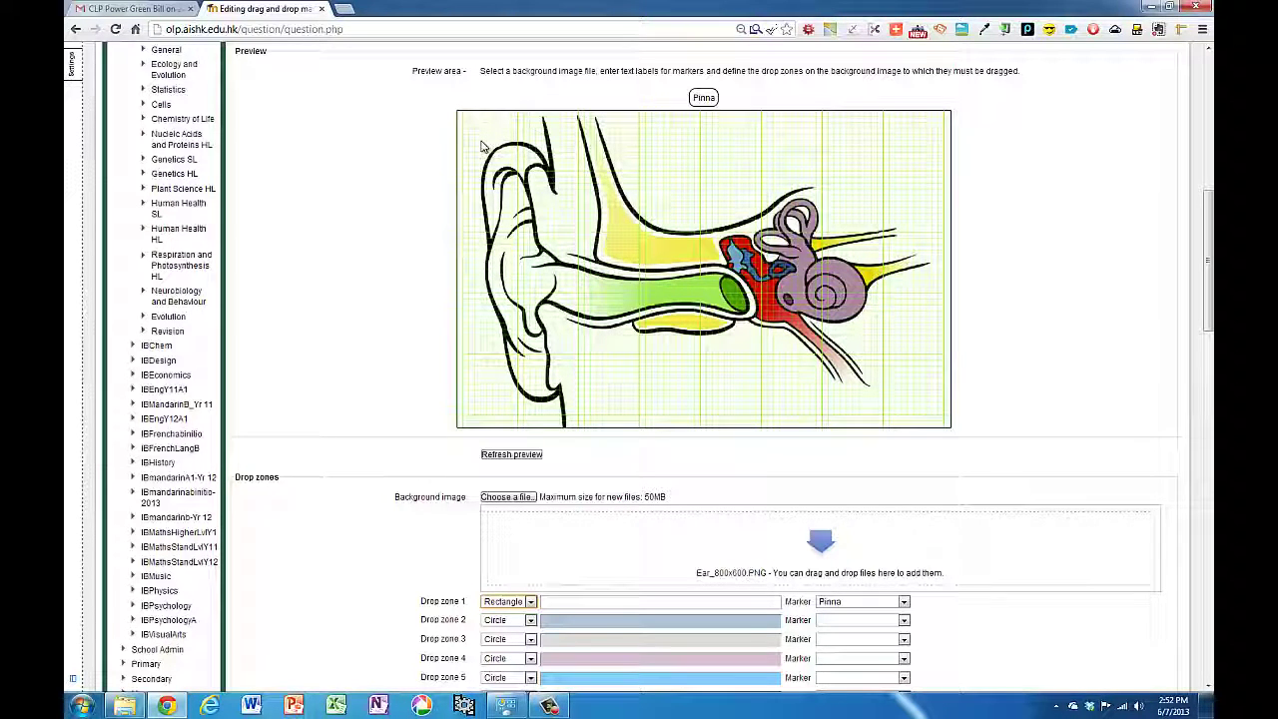
scroll(483, 157, down, 3)
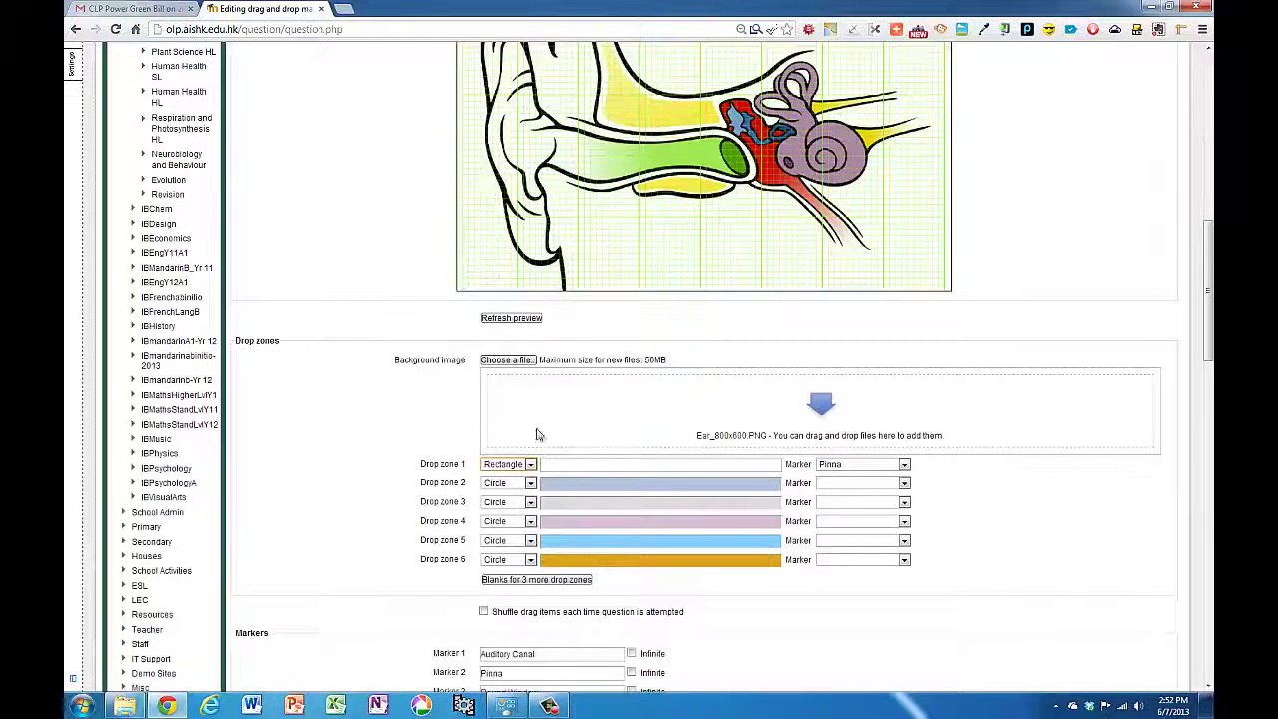
click(552, 465)
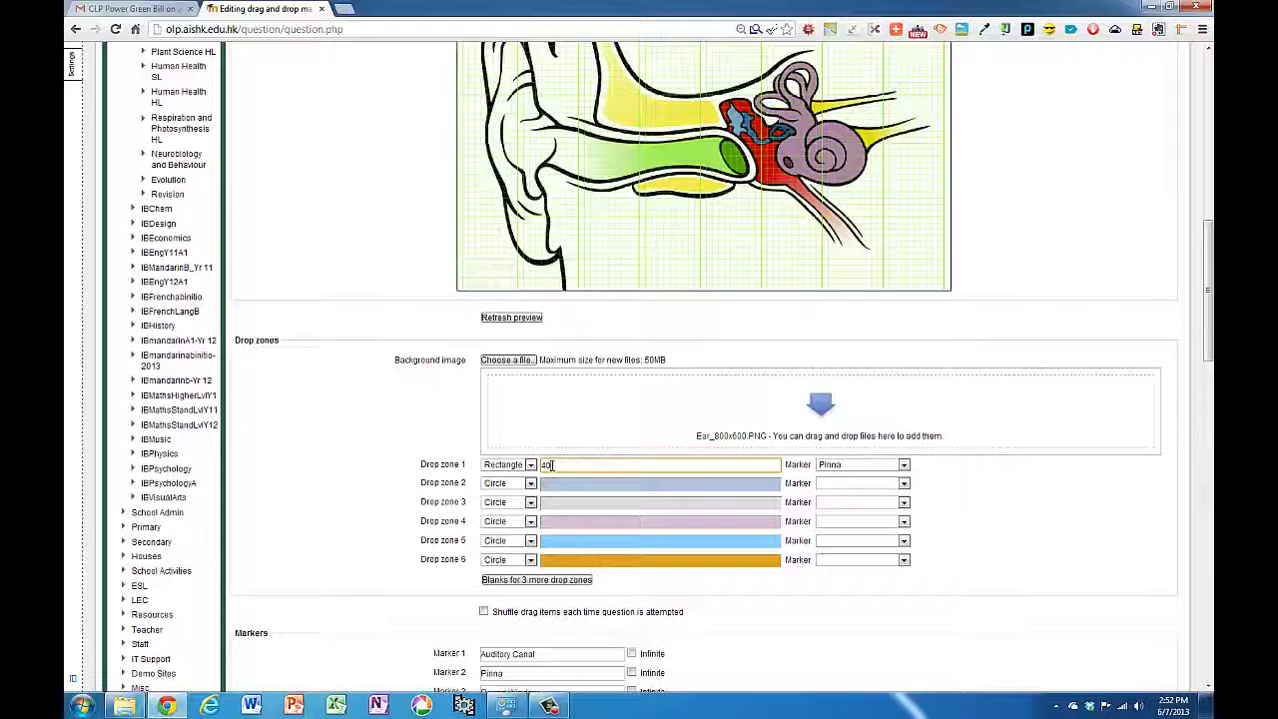
text(40,50)
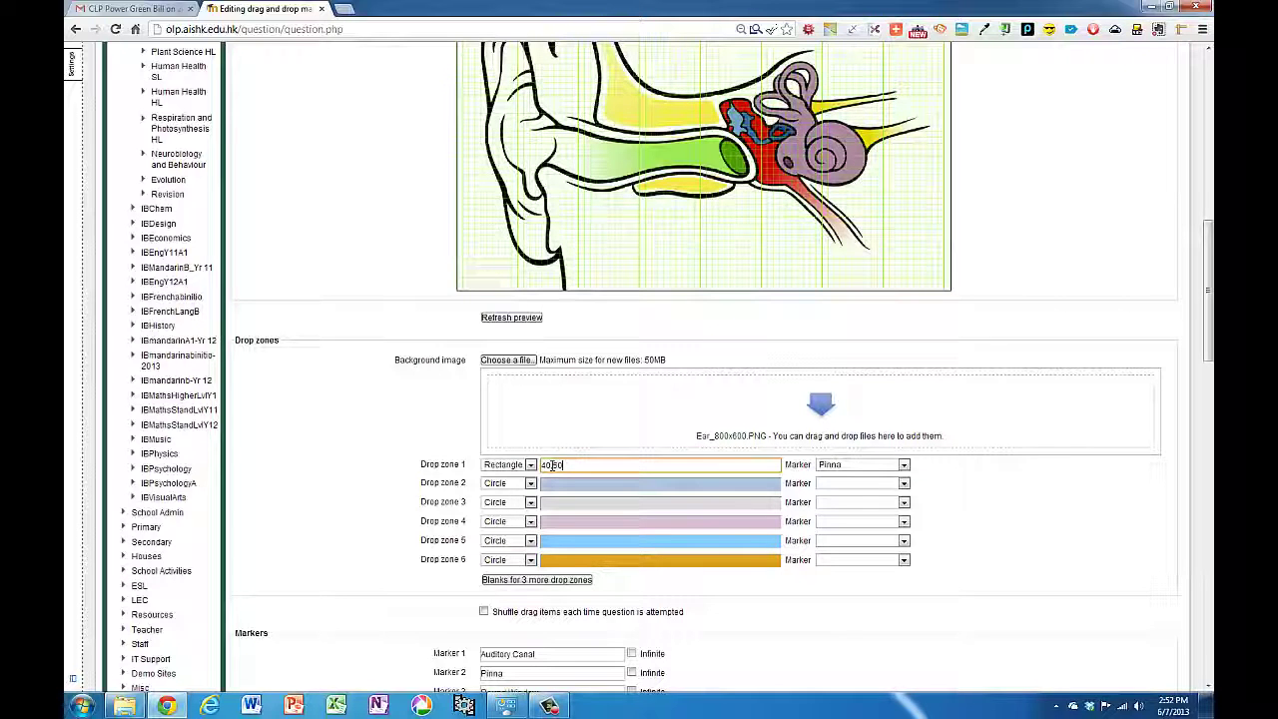
scroll(551, 465, up, 3)
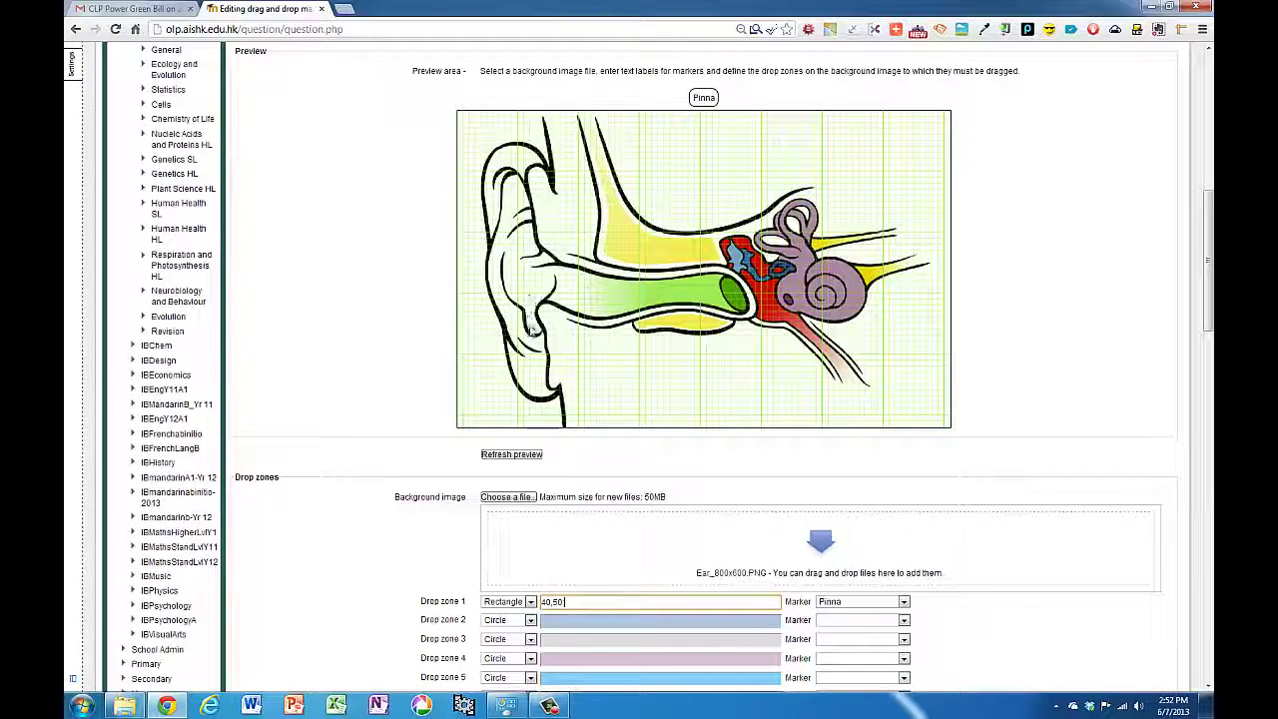
scroll(535, 330, down, 2)
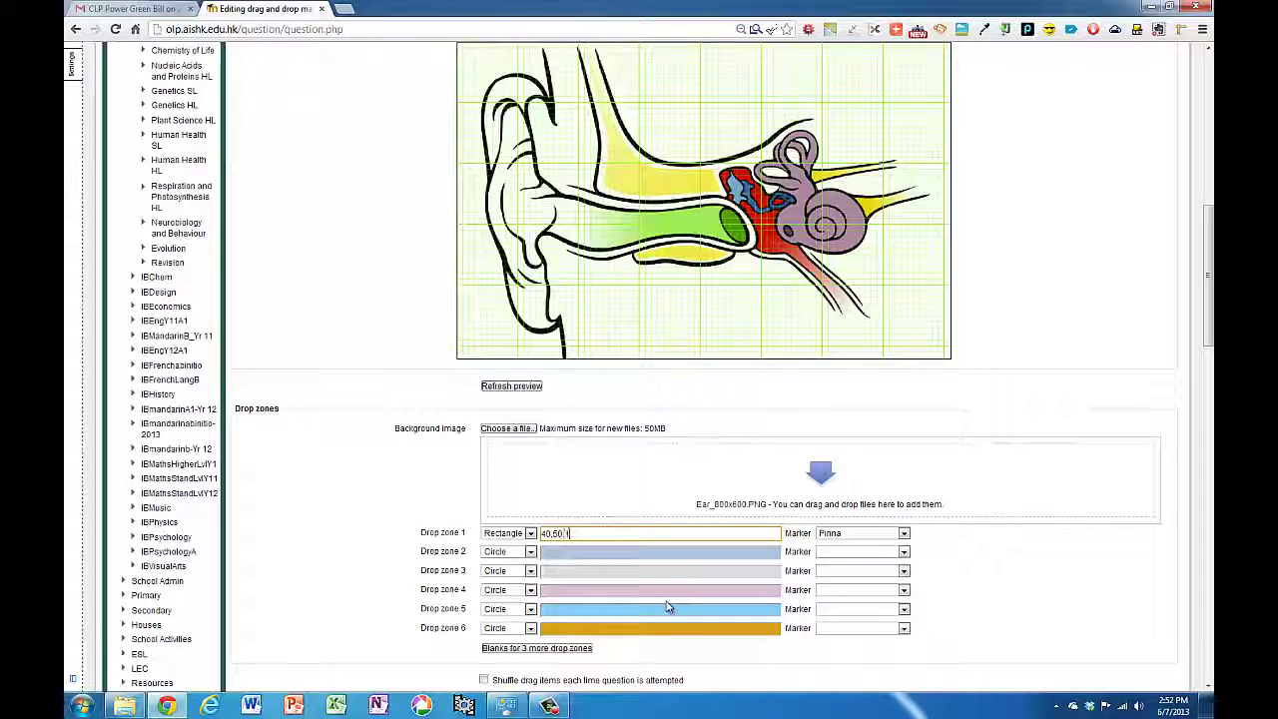
text(00,4)
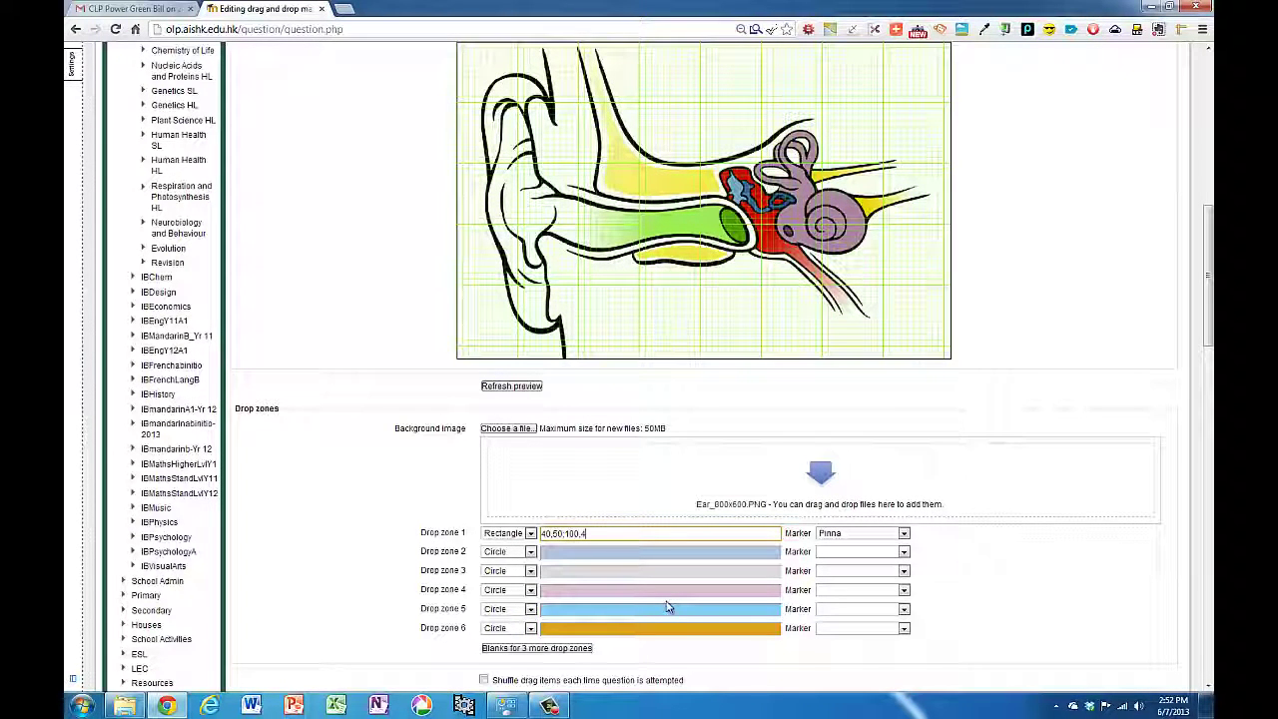
text(00)
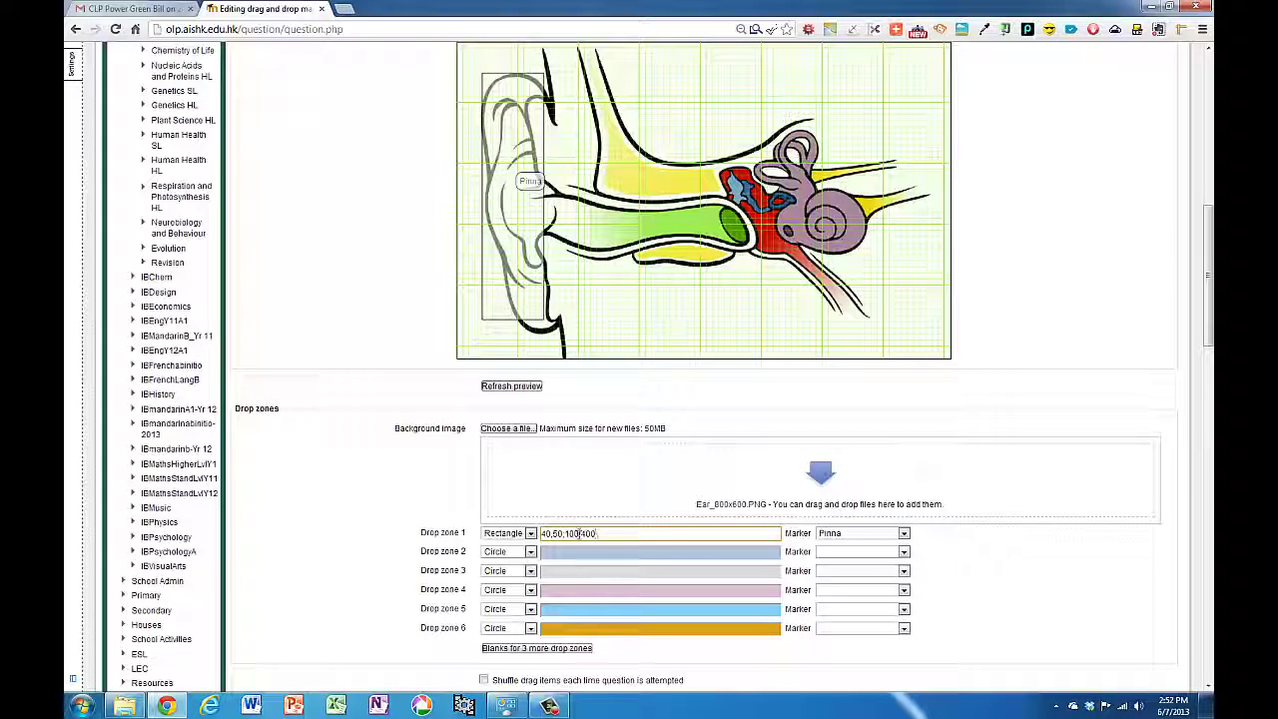
- Enlarge the Pinna rectangle to cover the whole outer ear by setting drop zone 1's coordinates to 40,50;120,420
text(10)
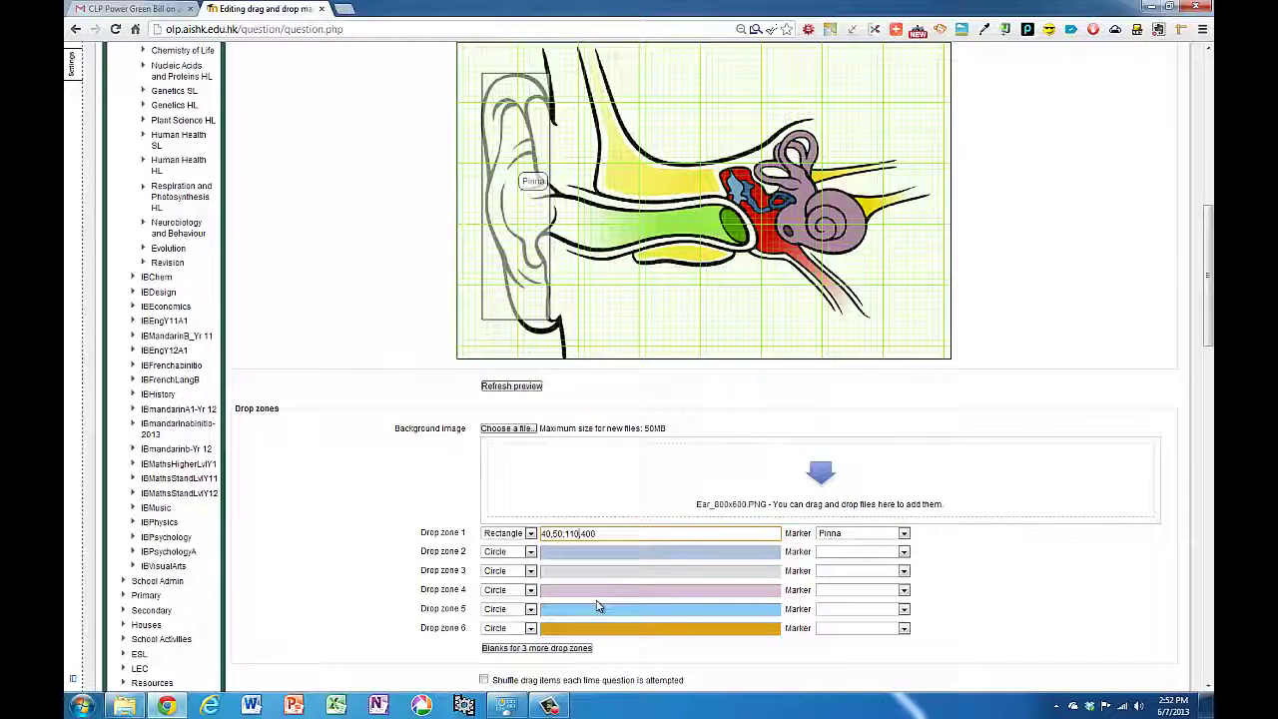
key(BackSpace)
key(BackSpace)
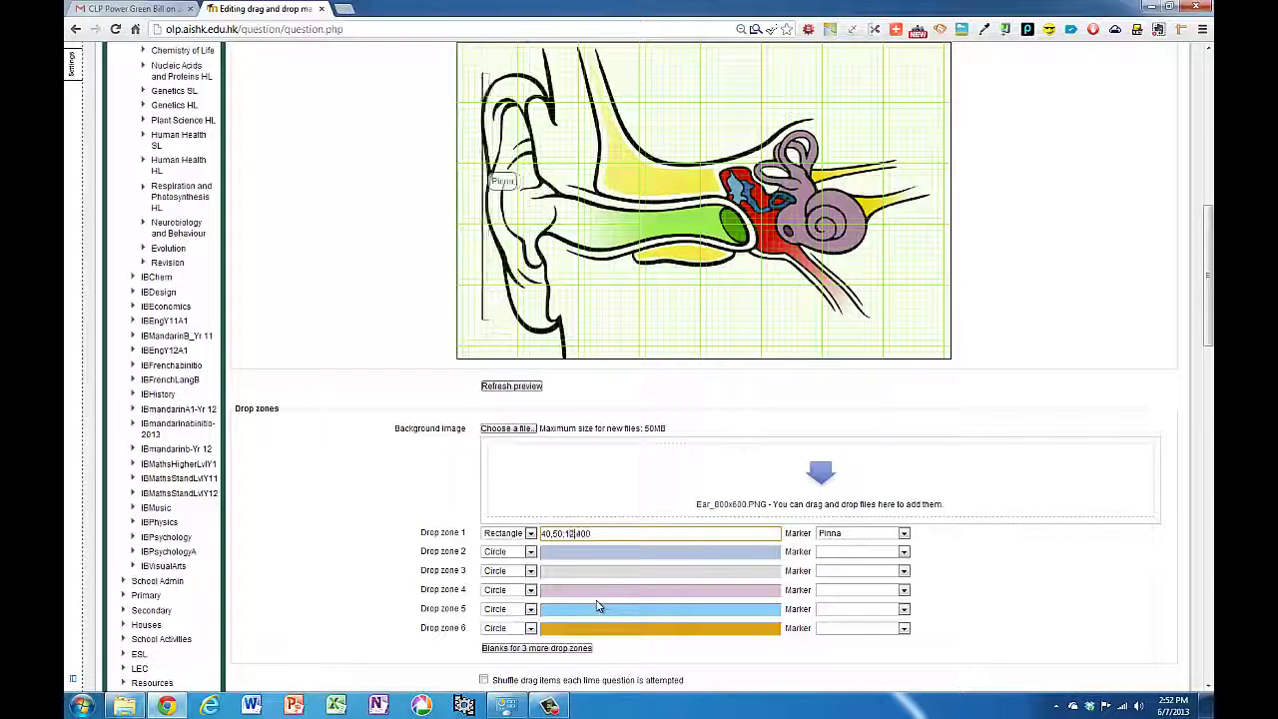
text(20)
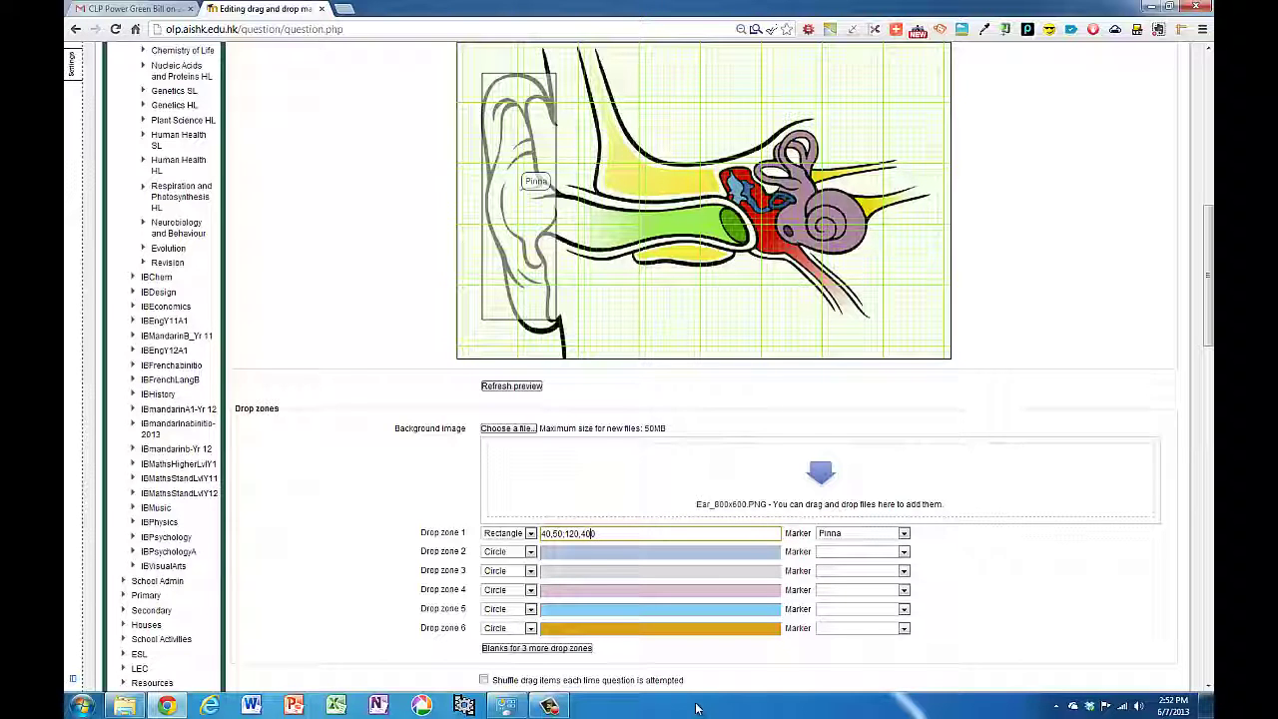
key(BackSpace)
key(BackSpace)
text(20)
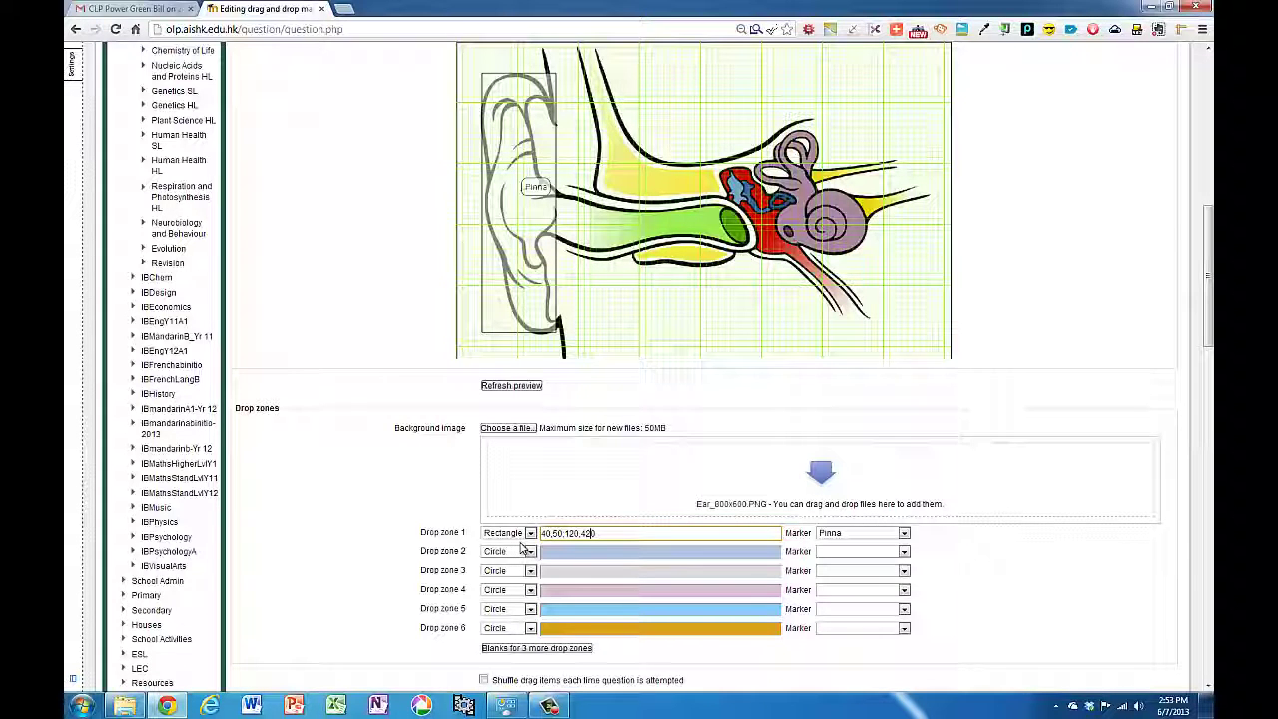
- Assign the Ear Drum marker to drop zone 2 and set its circle coordinates to 550,300;30
click(903, 552)
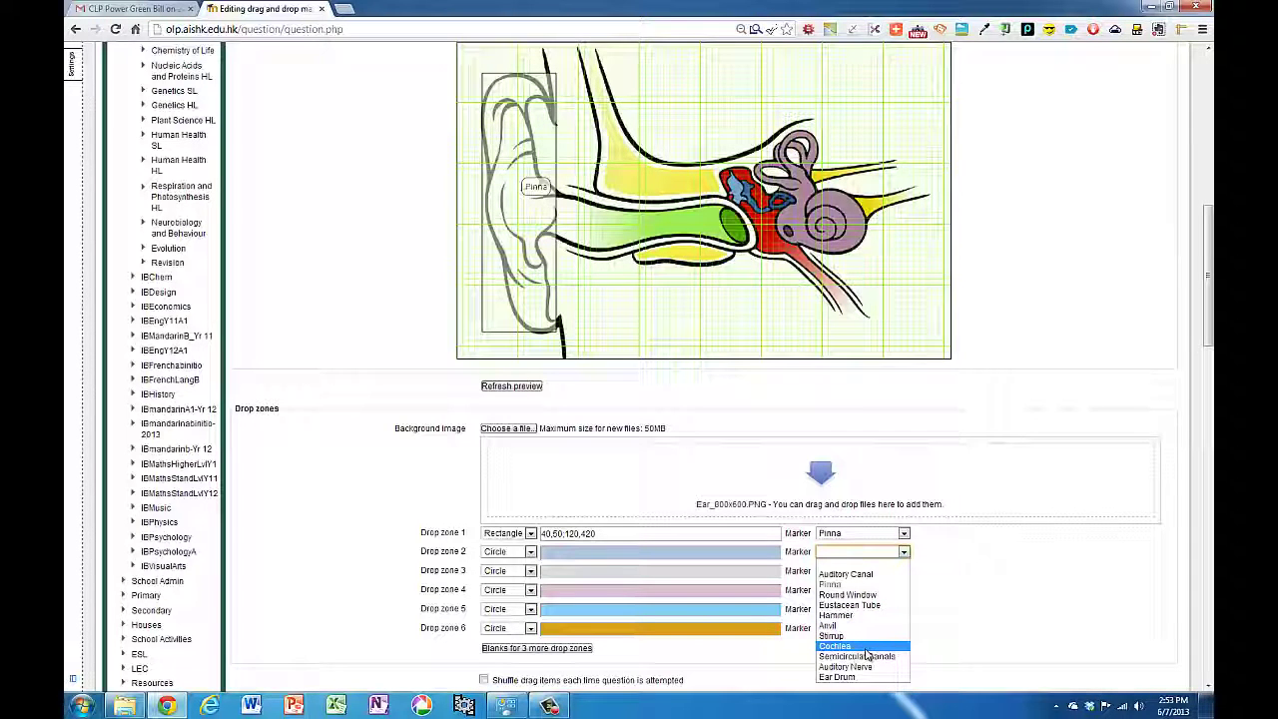
click(849, 677)
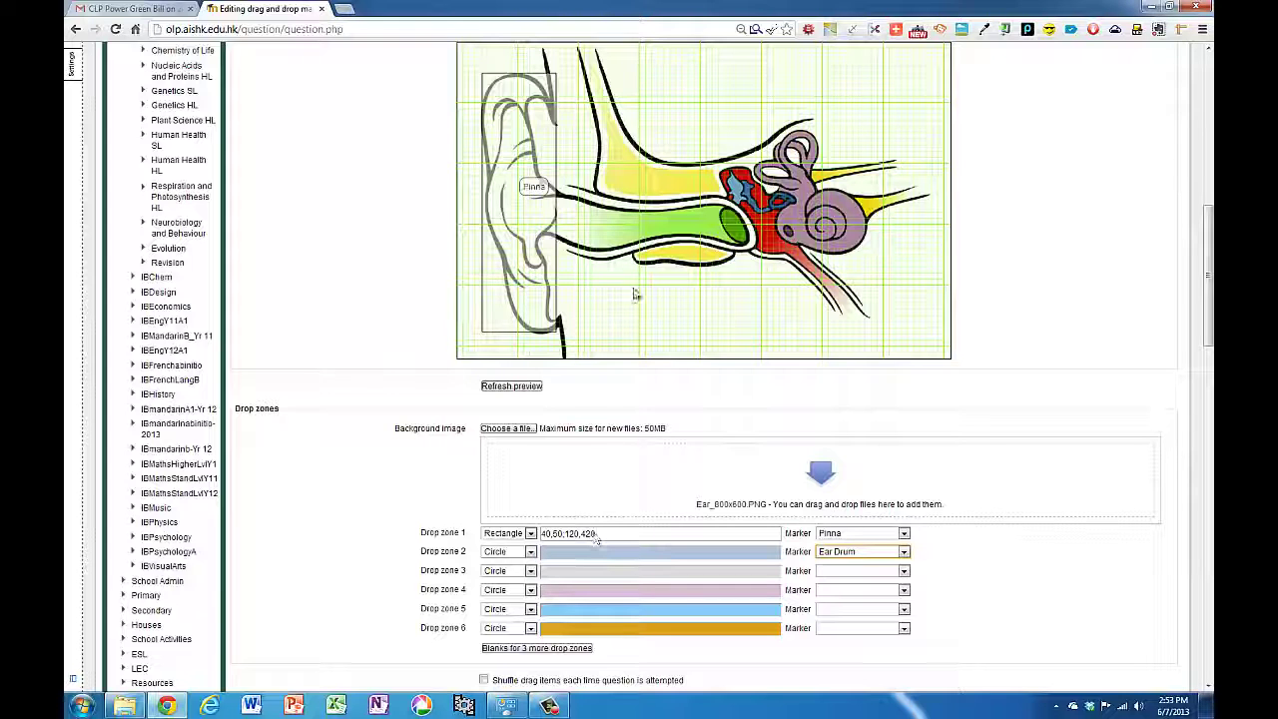
scroll(693, 280, up, 1)
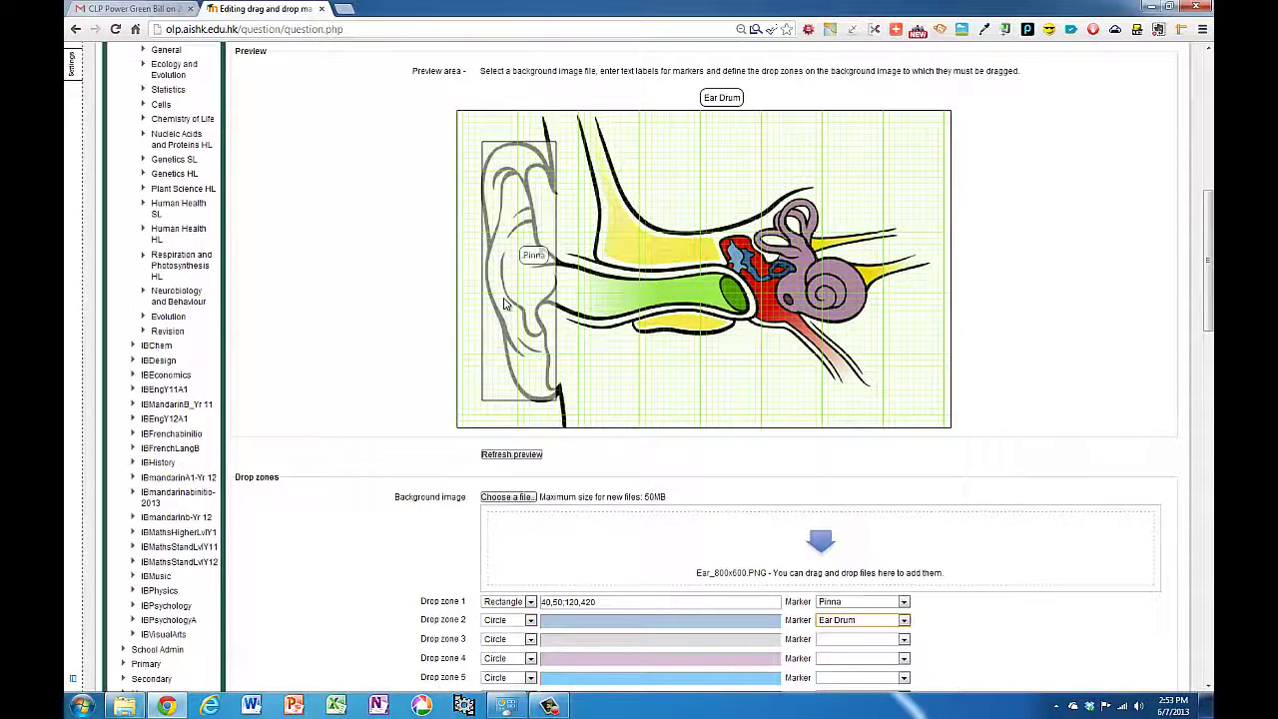
click(558, 620)
text(55)
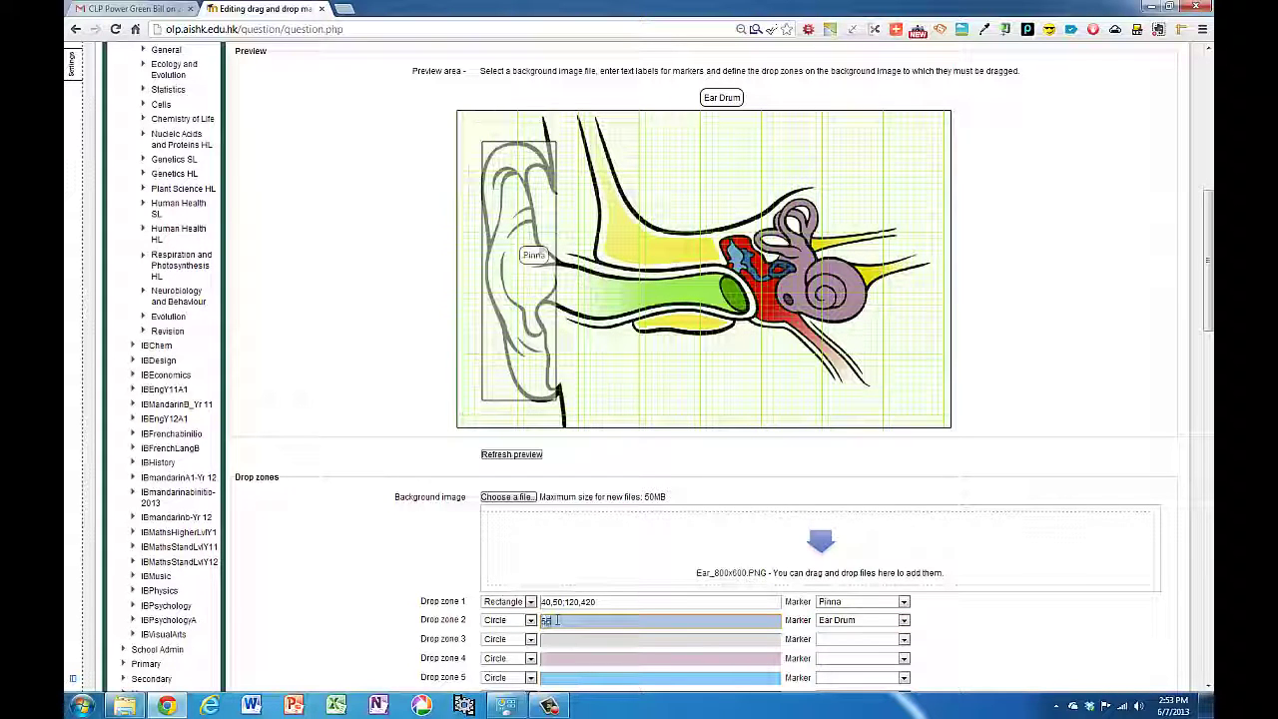
text(0,3)
text(0,)
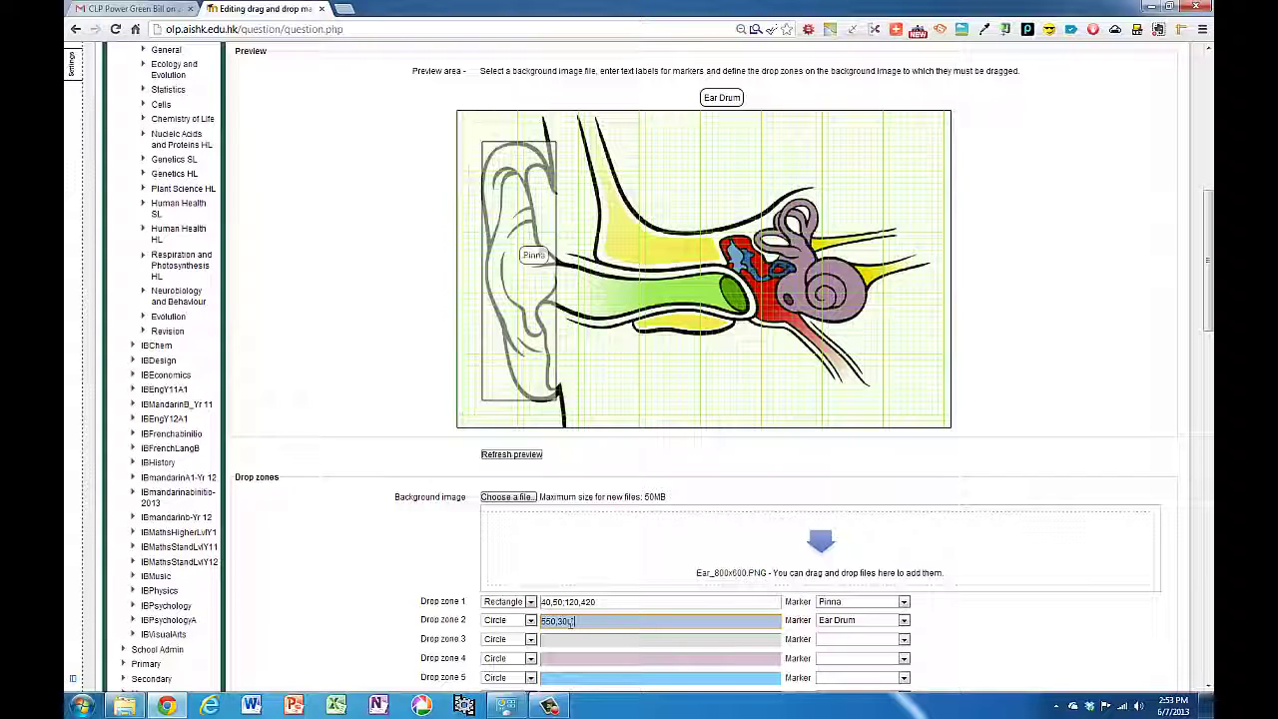
text(30)
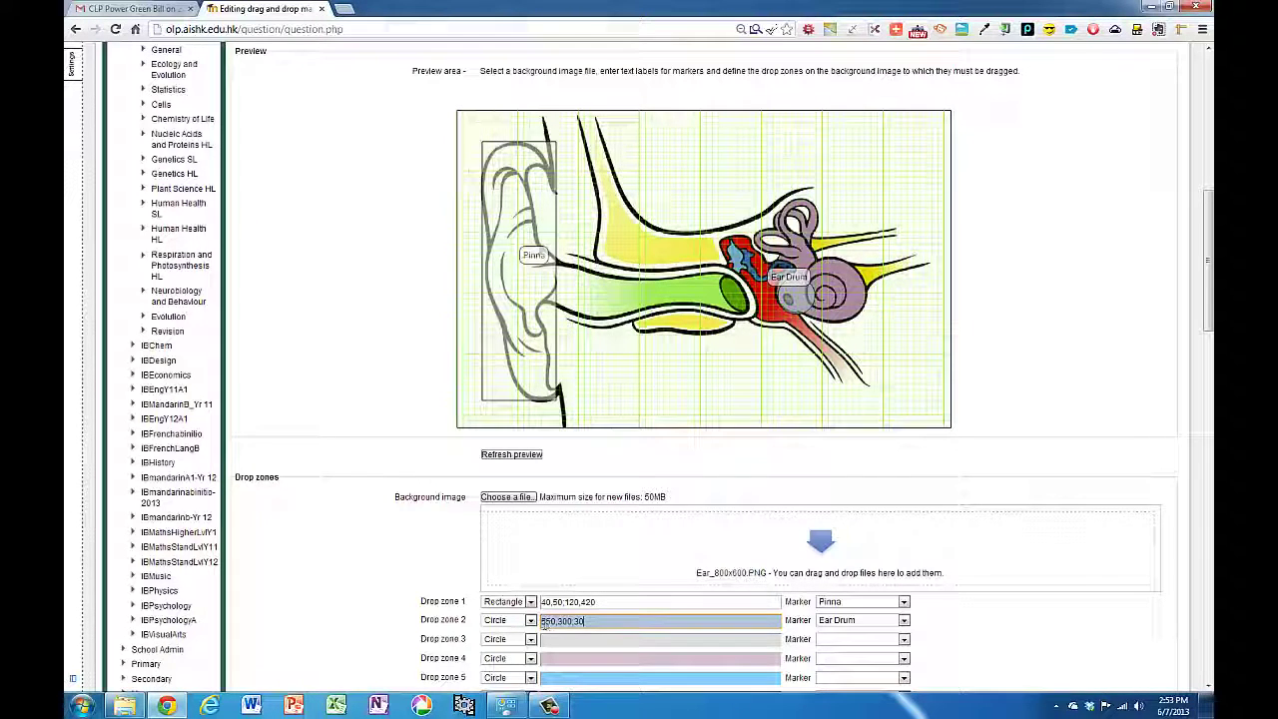
- Move and enlarge the Ear Drum circle over the eardrum by setting drop zone 2's coordinates to 450,300;33
key(BackSpace)
text(4)
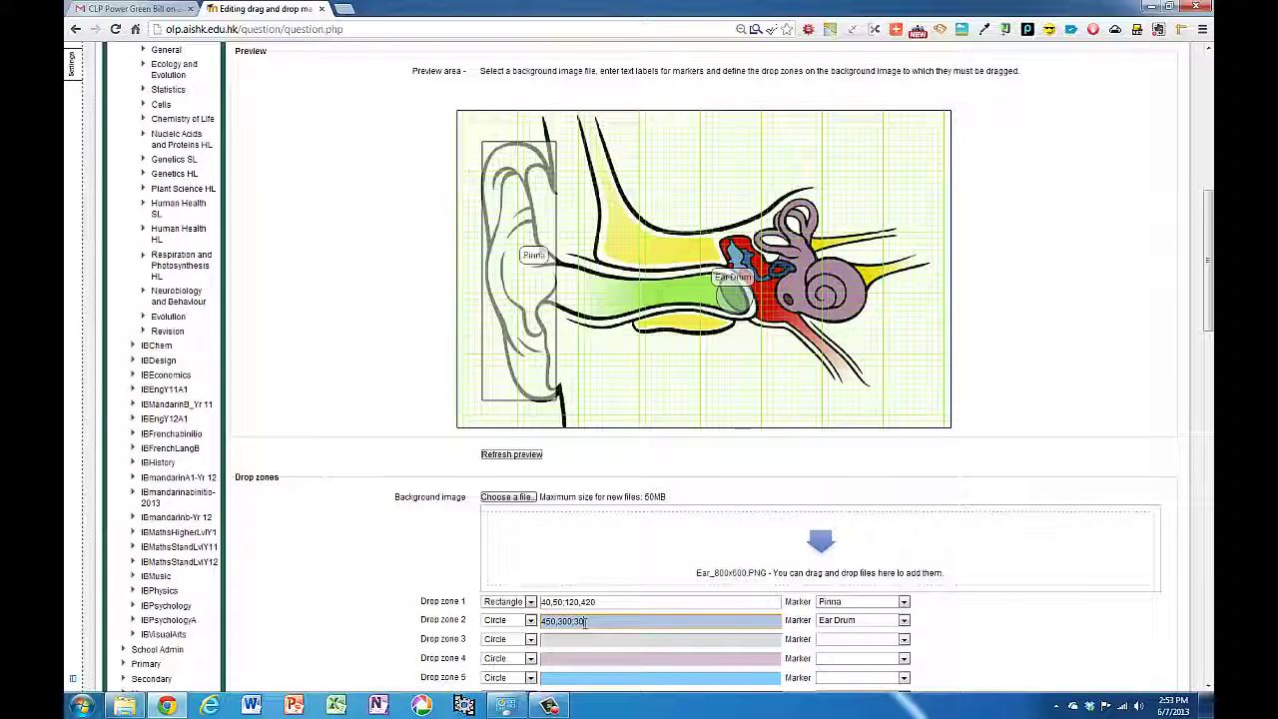
key(BackSpace)
text(3)
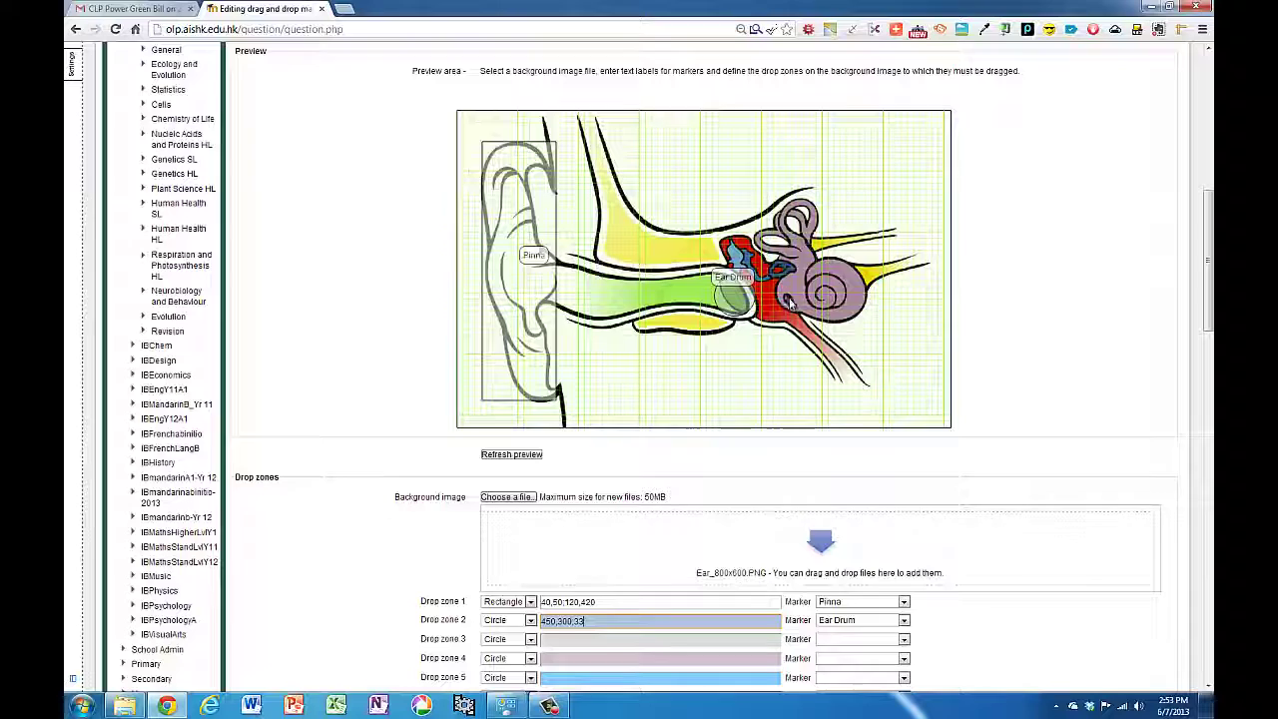
- Assign the Round Window marker to drop zone 3 and copy drop zone 2's circle coordinates 450,300;33 into it
click(904, 639)
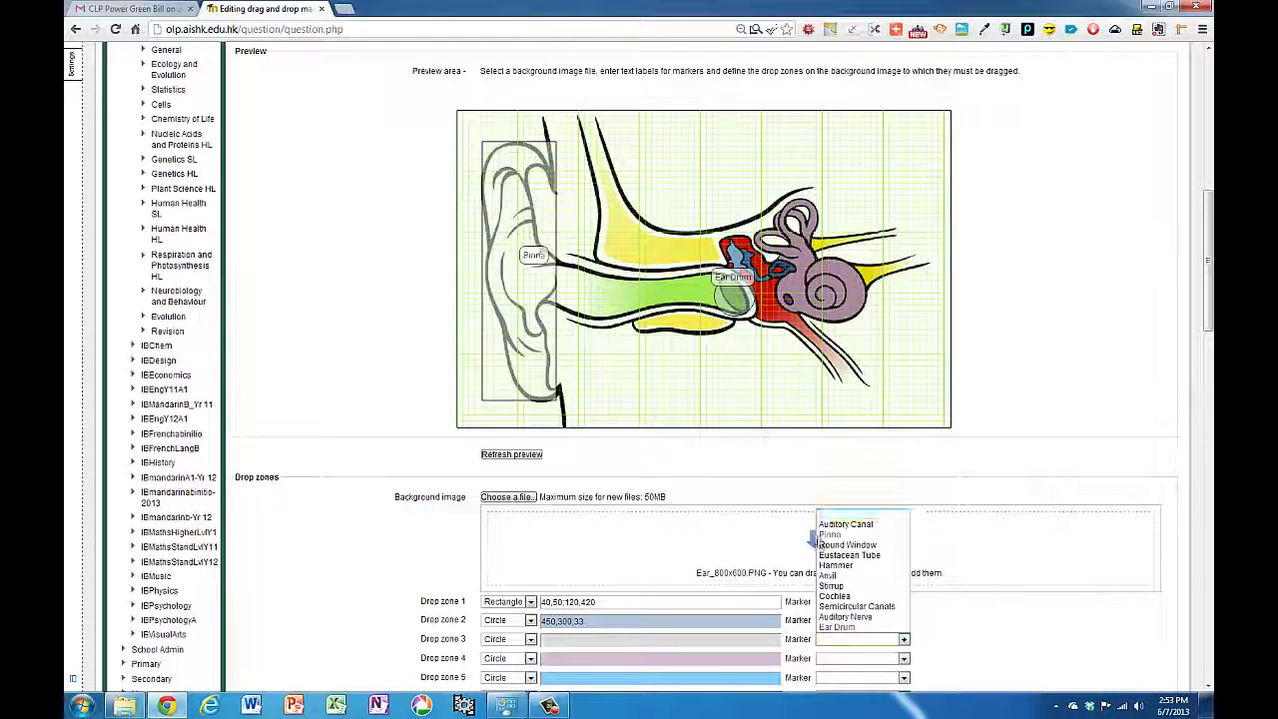
click(844, 544)
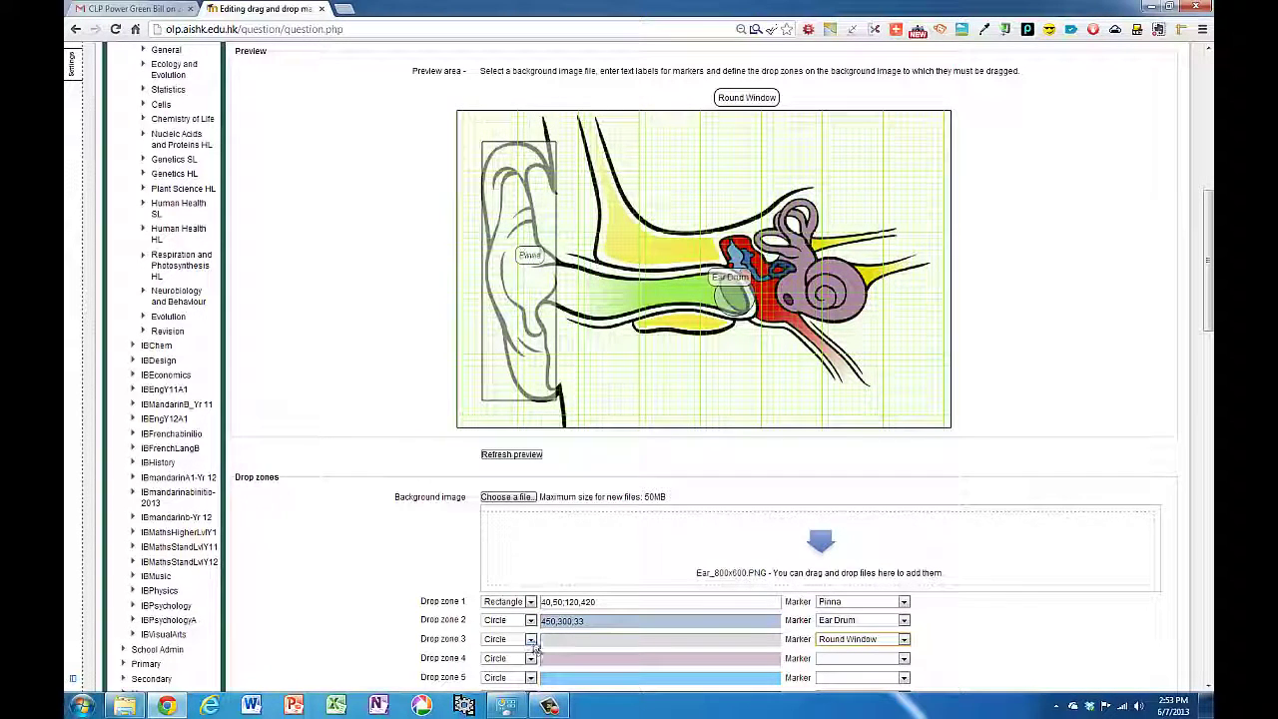
drag(591, 621, 544, 621)
key(ctrl+c)
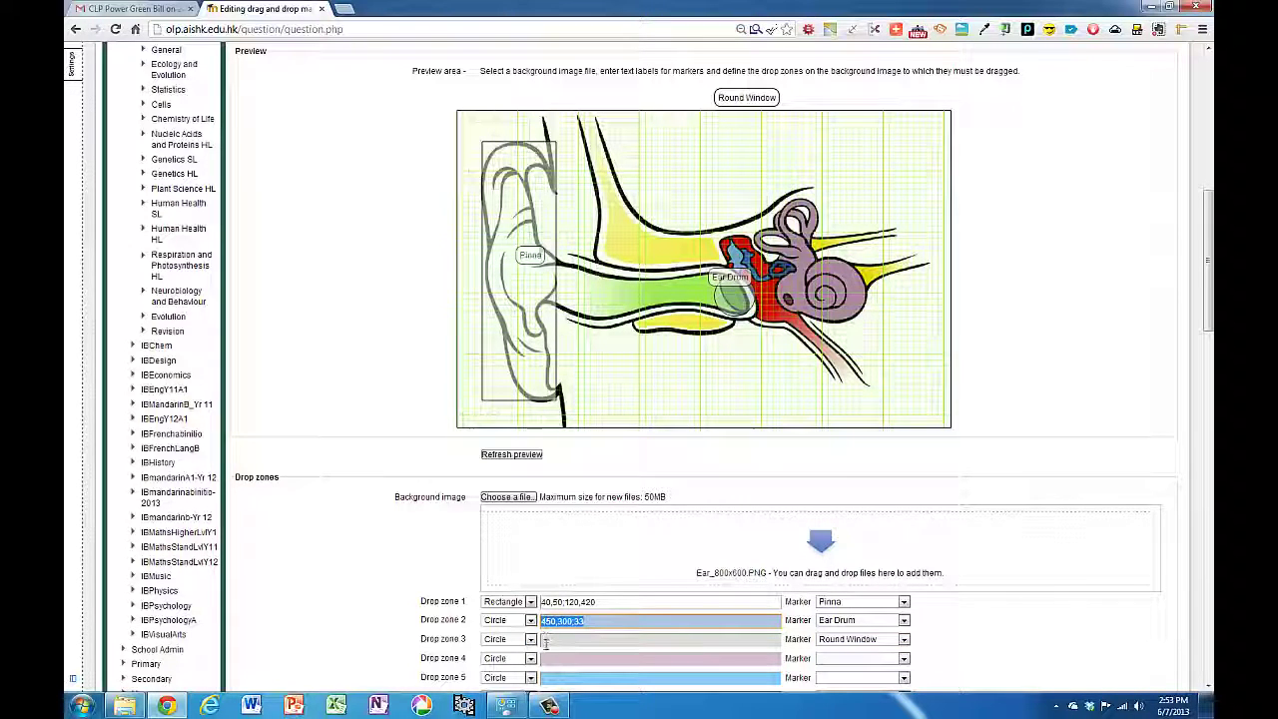
click(548, 641)
key(ctrl+v)
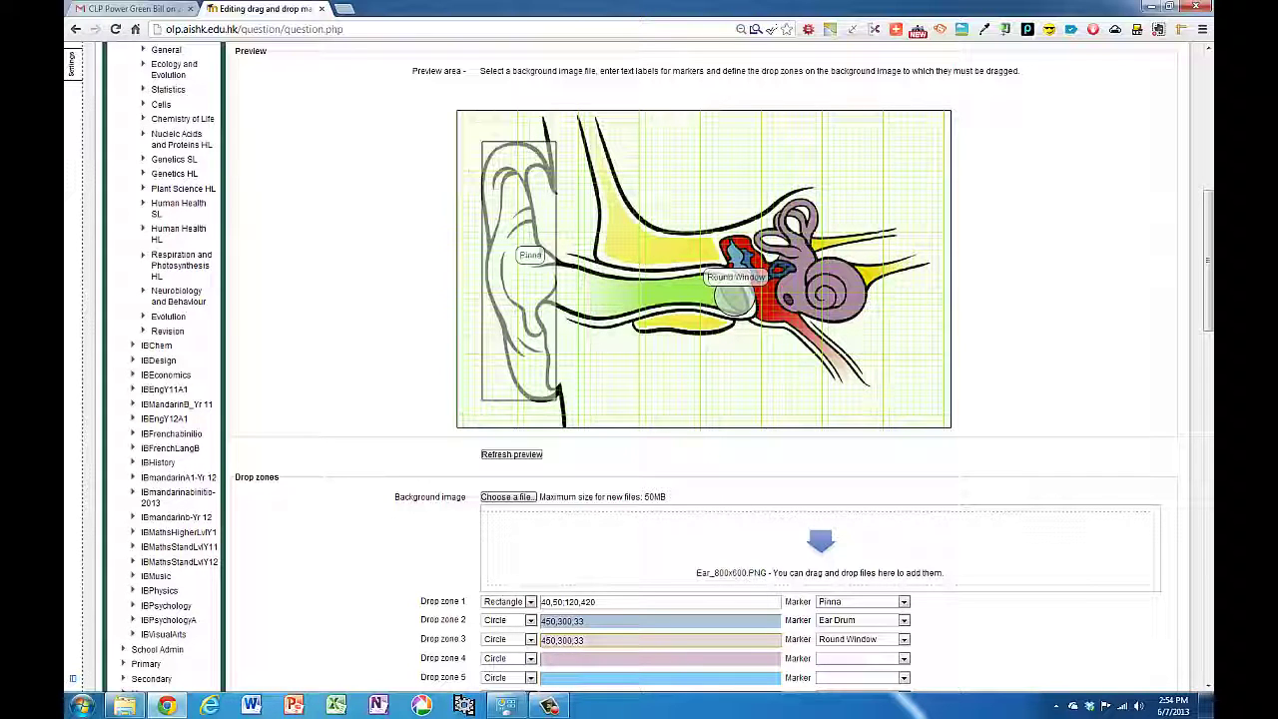
- Shift and shrink the Round Window circle by setting drop zone 3's coordinates to 530,300;13
click(546, 640)
key(BackSpace)
text(5)
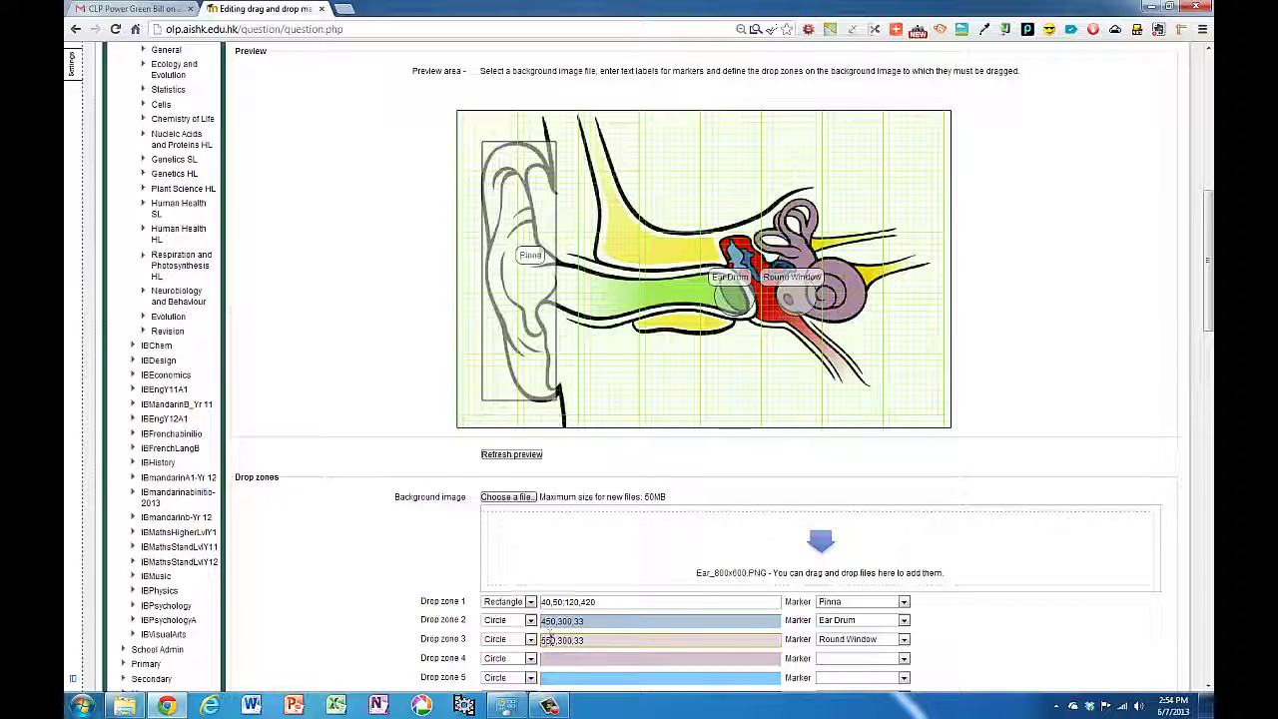
key(Delete)
text(3)
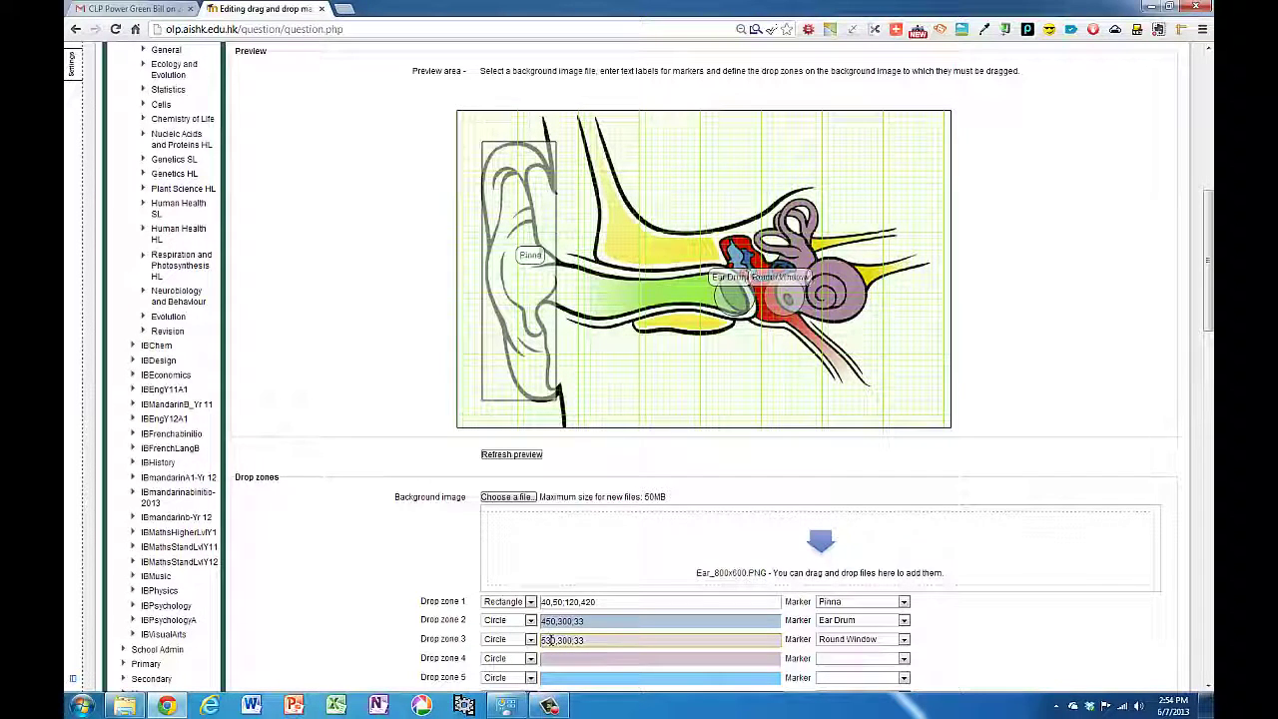
click(588, 640)
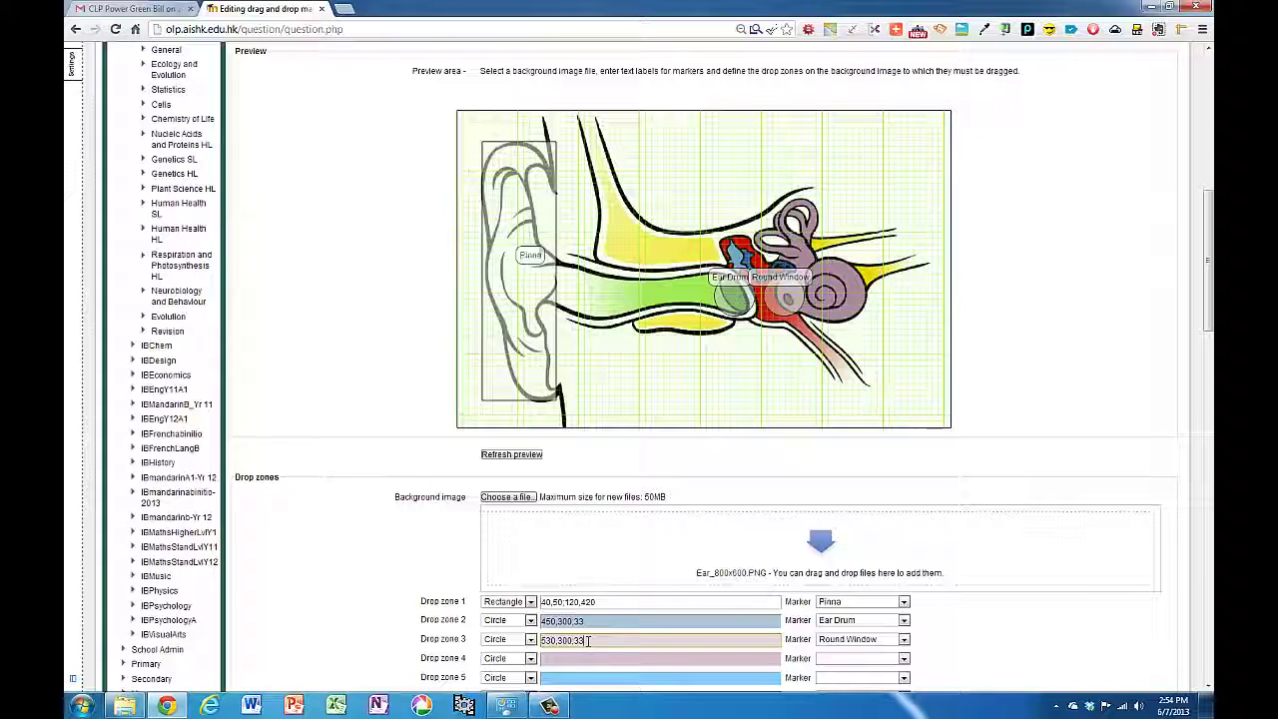
key(BackSpace)
key(BackSpace)
text(10)
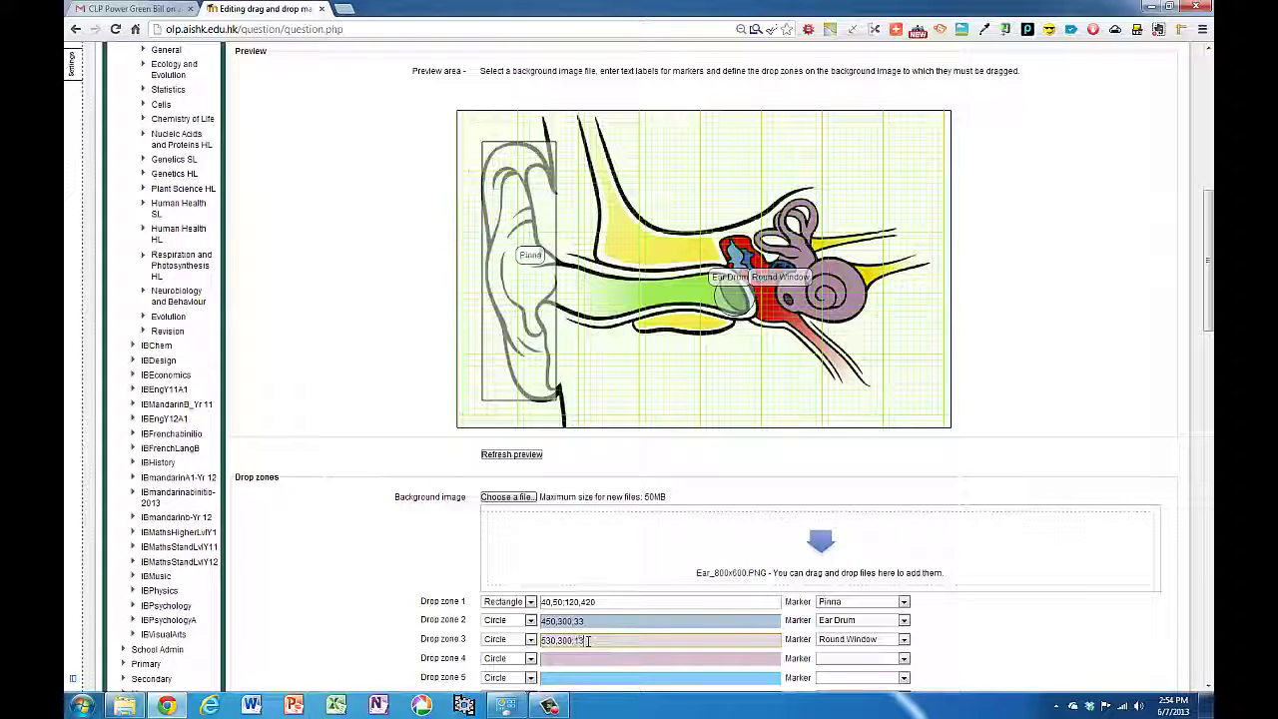
text(3)
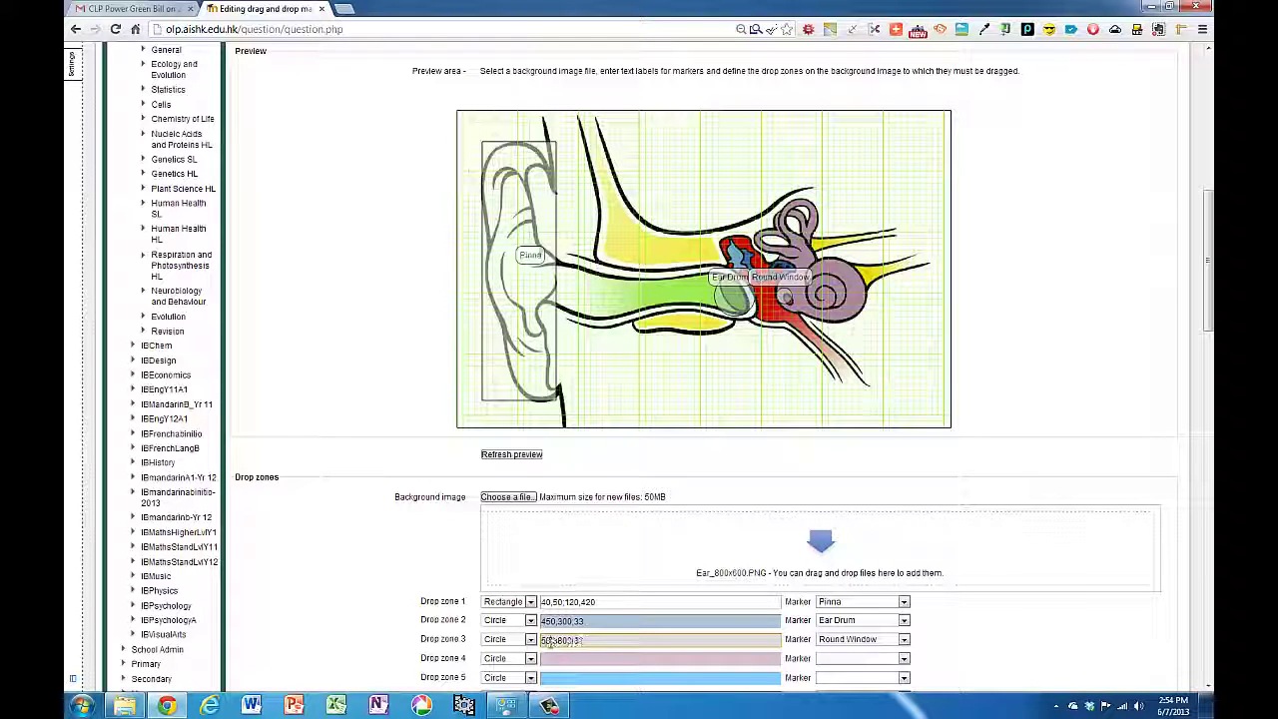
- Centre the Round Window circle over the round window by setting drop zone 3's coordinates to 540,305;13
click(550, 640)
key(Delete)
text(4)
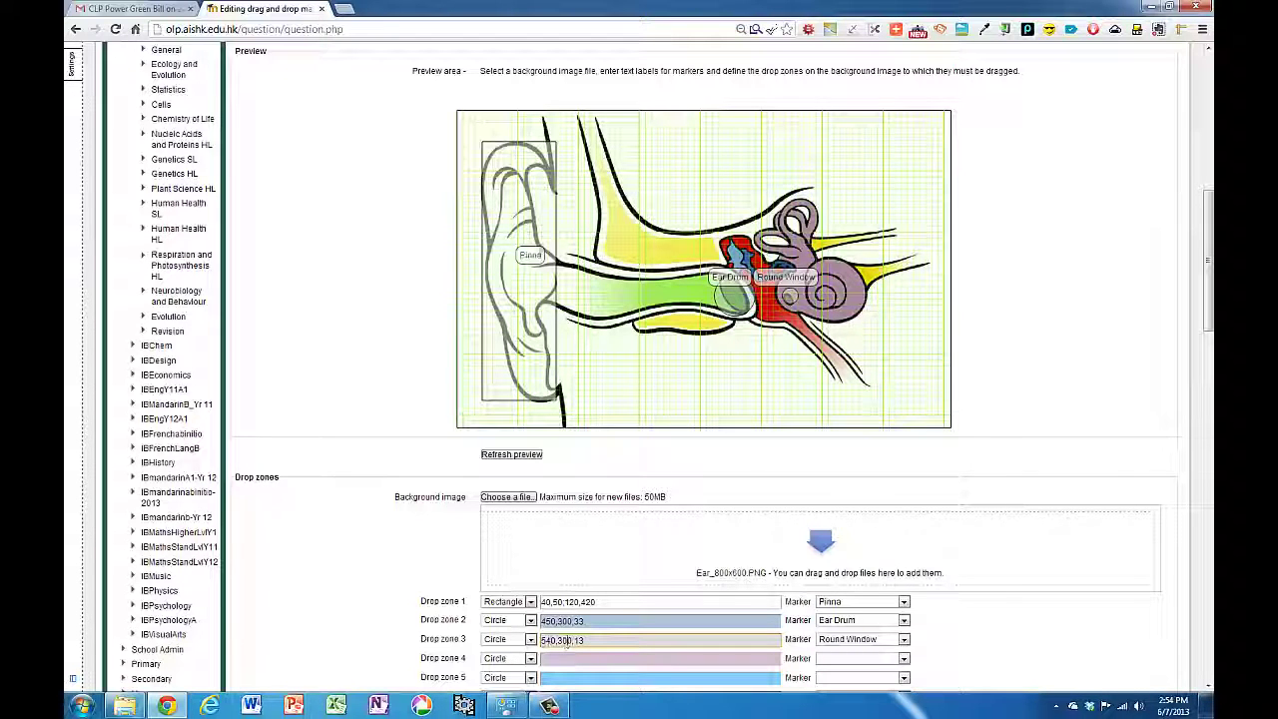
key(BackSpace)
text(1)
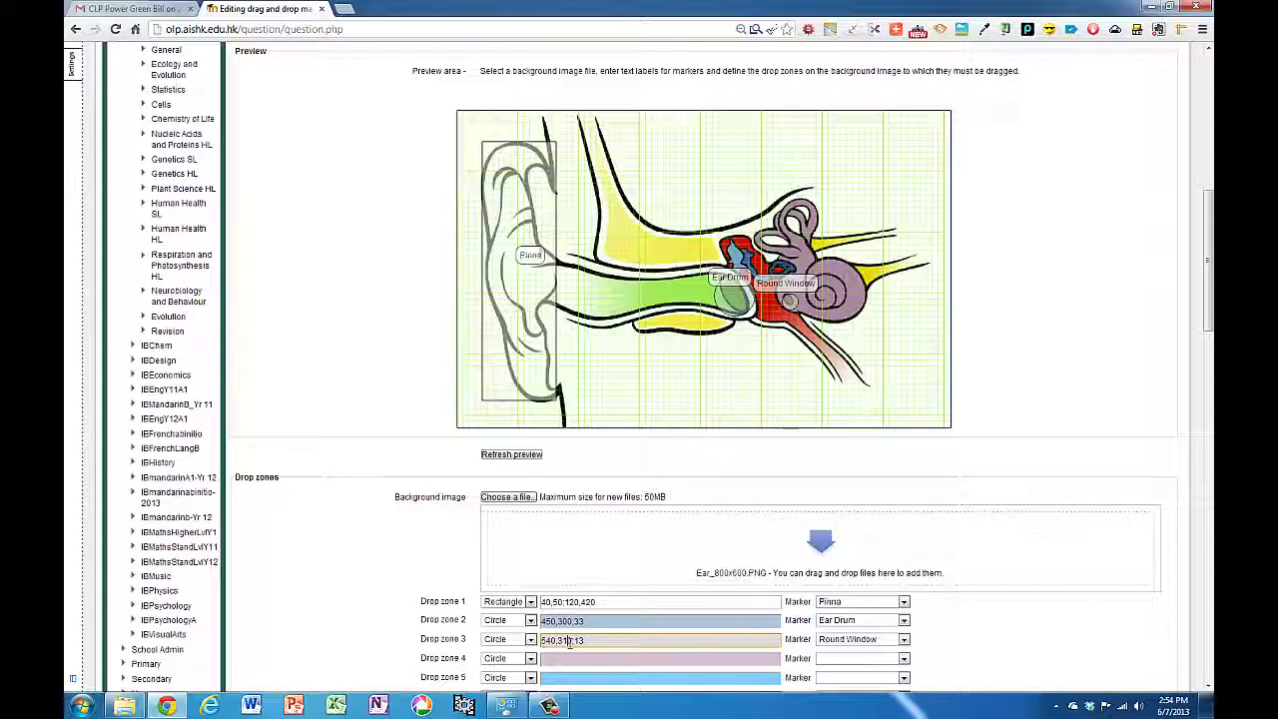
key(BackSpace)
text(00)
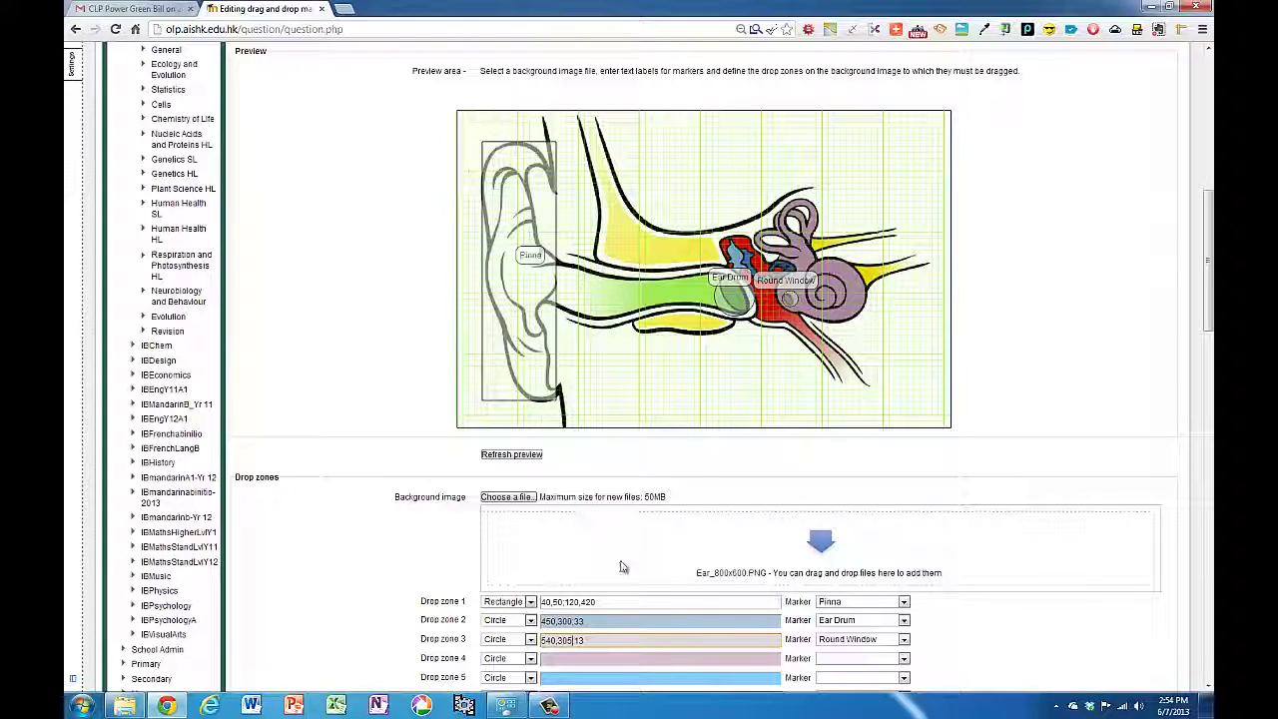
- Make drop zone 4 a polygon with coordinates 530,340;590,340;680,450;620,450 and assign it the Eustacean Tube marker
scroll(599, 569, down, 1)
click(531, 591)
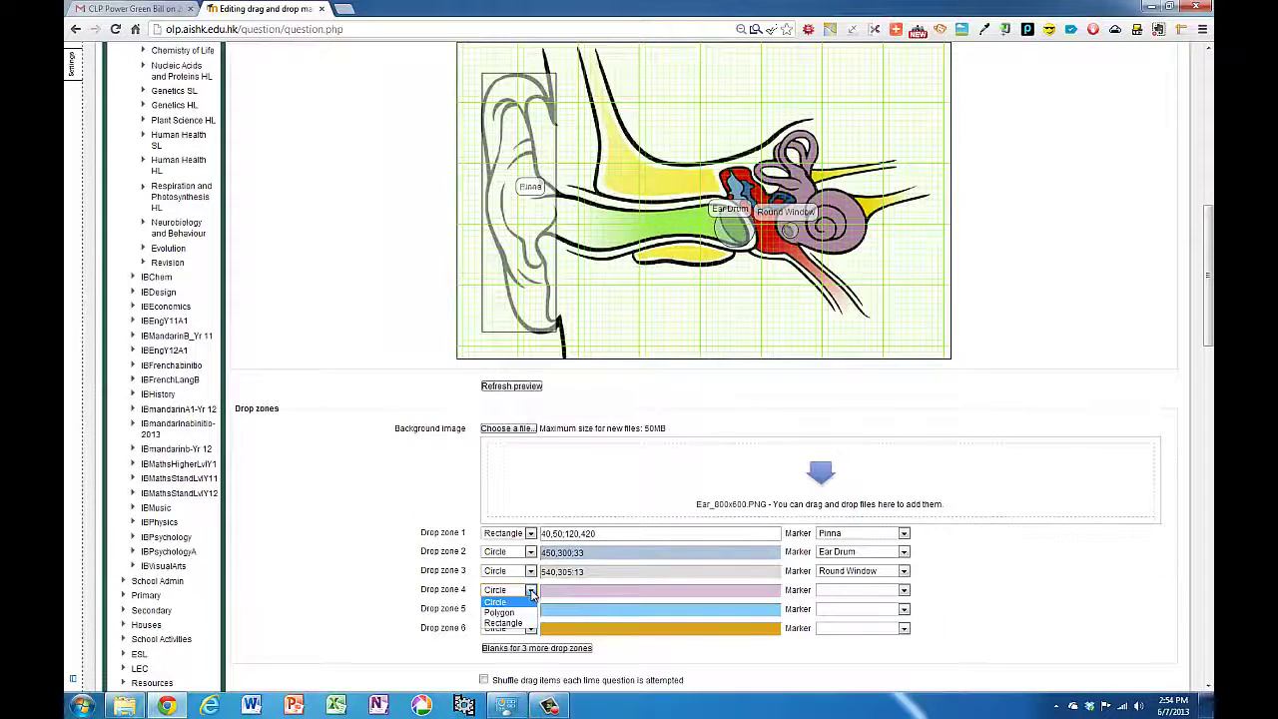
click(499, 612)
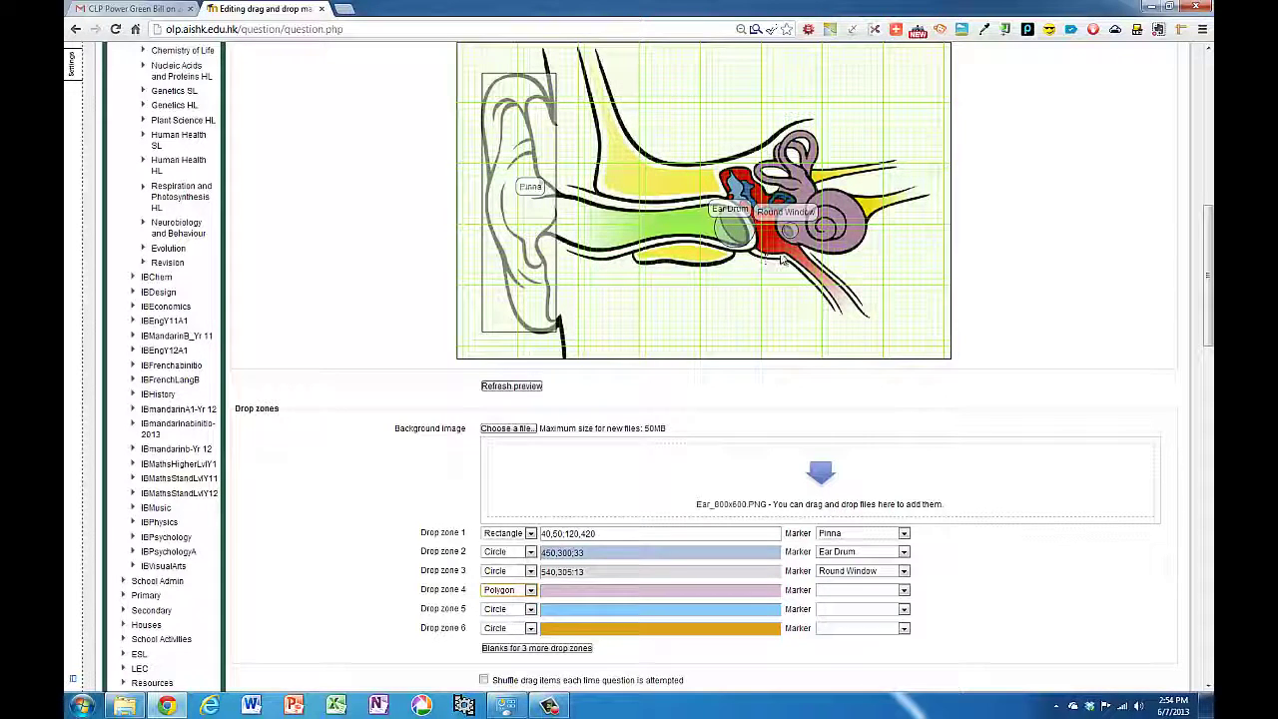
scroll(791, 230, up, 1)
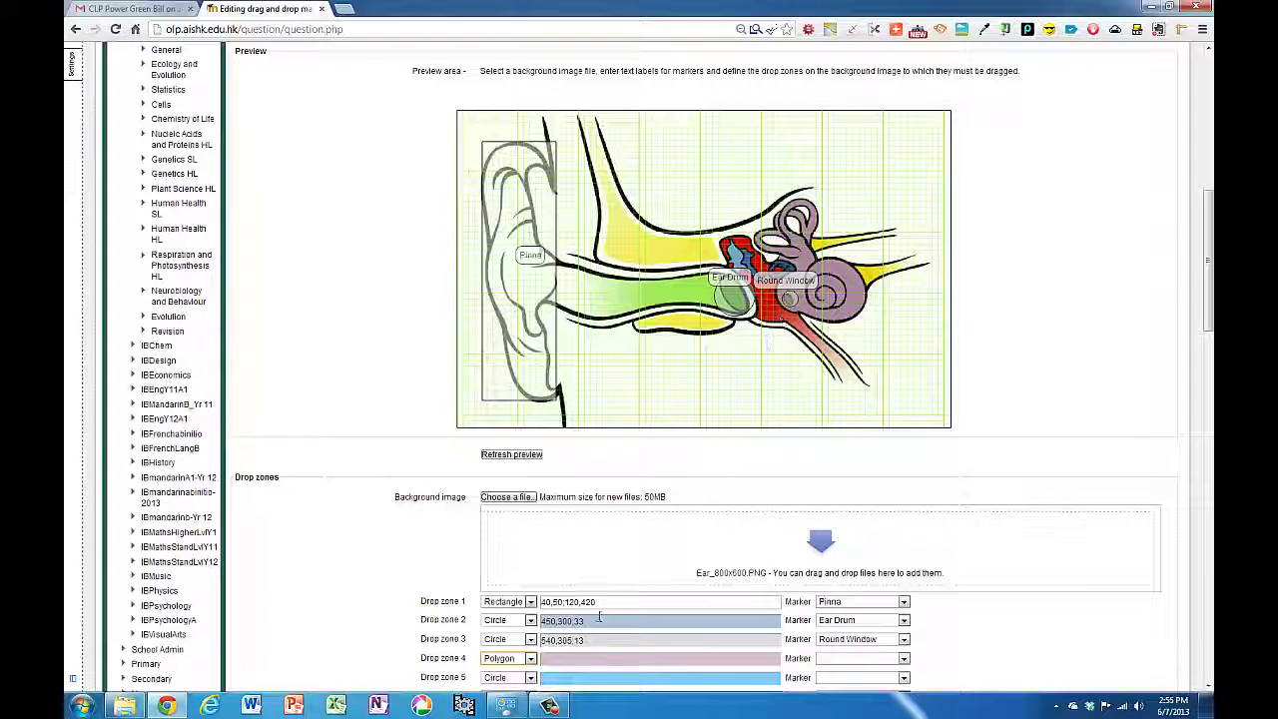
click(565, 657)
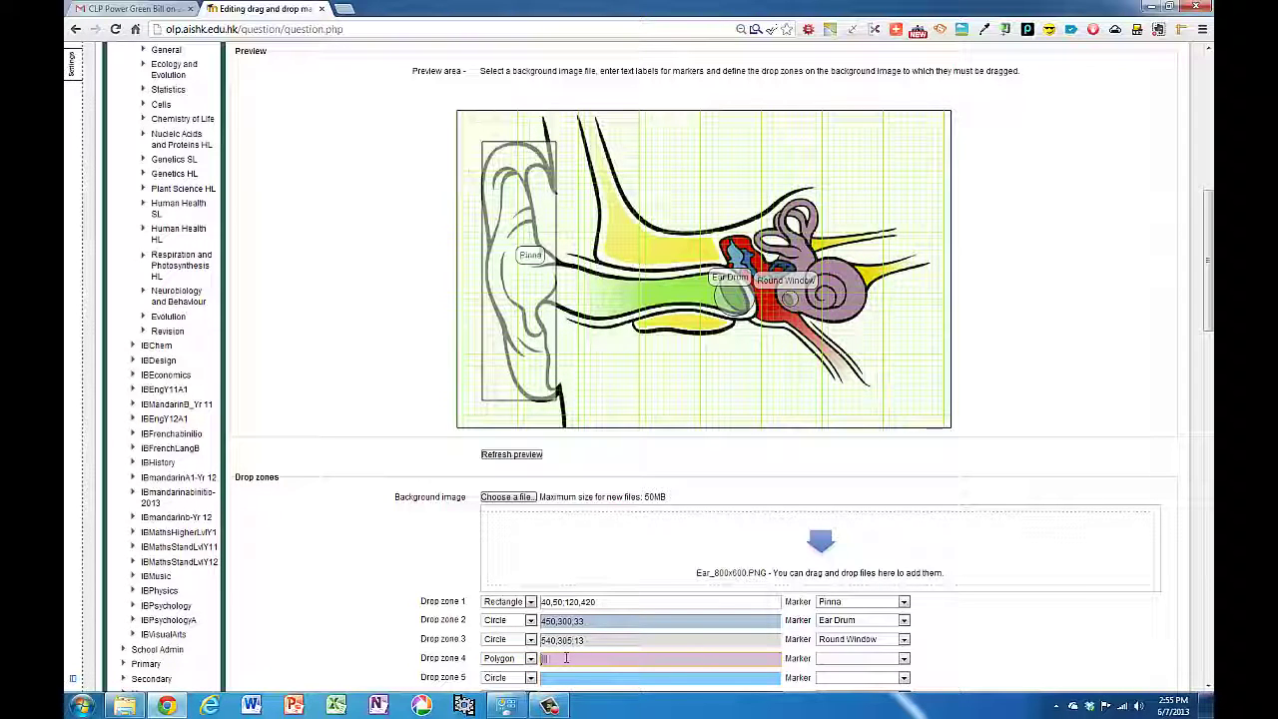
text(630,340;690,340)
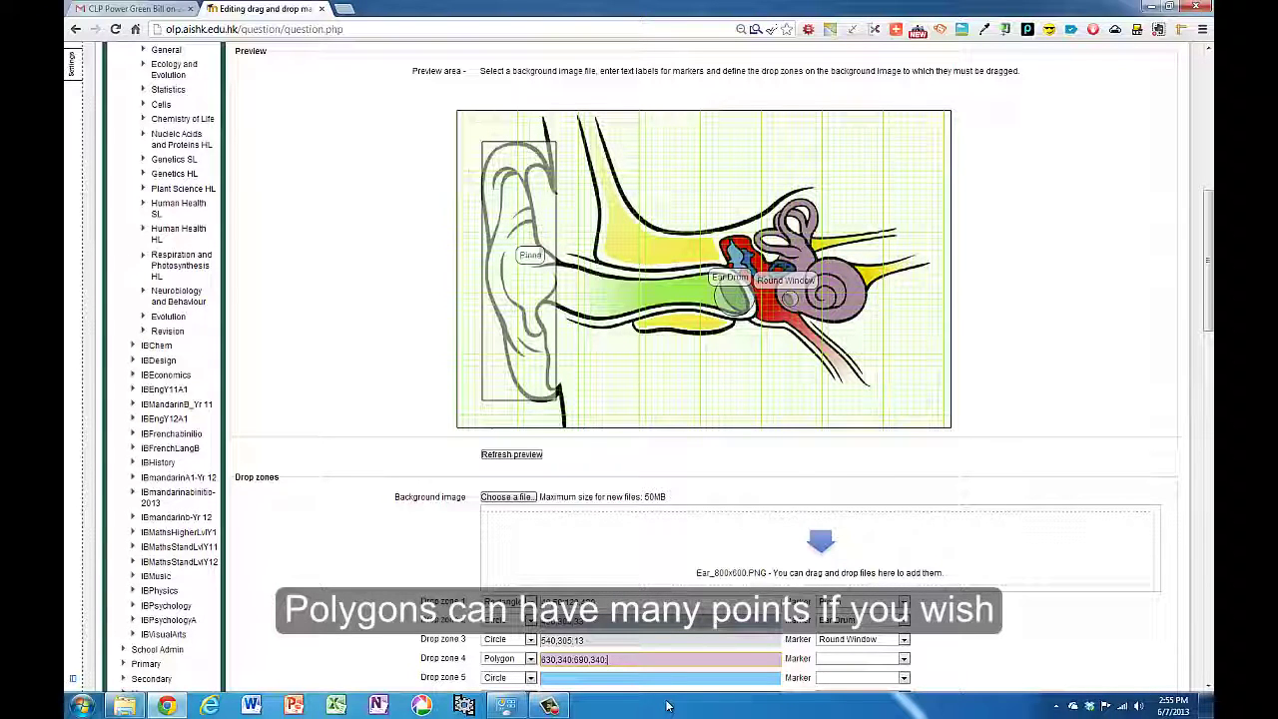
text(;78)
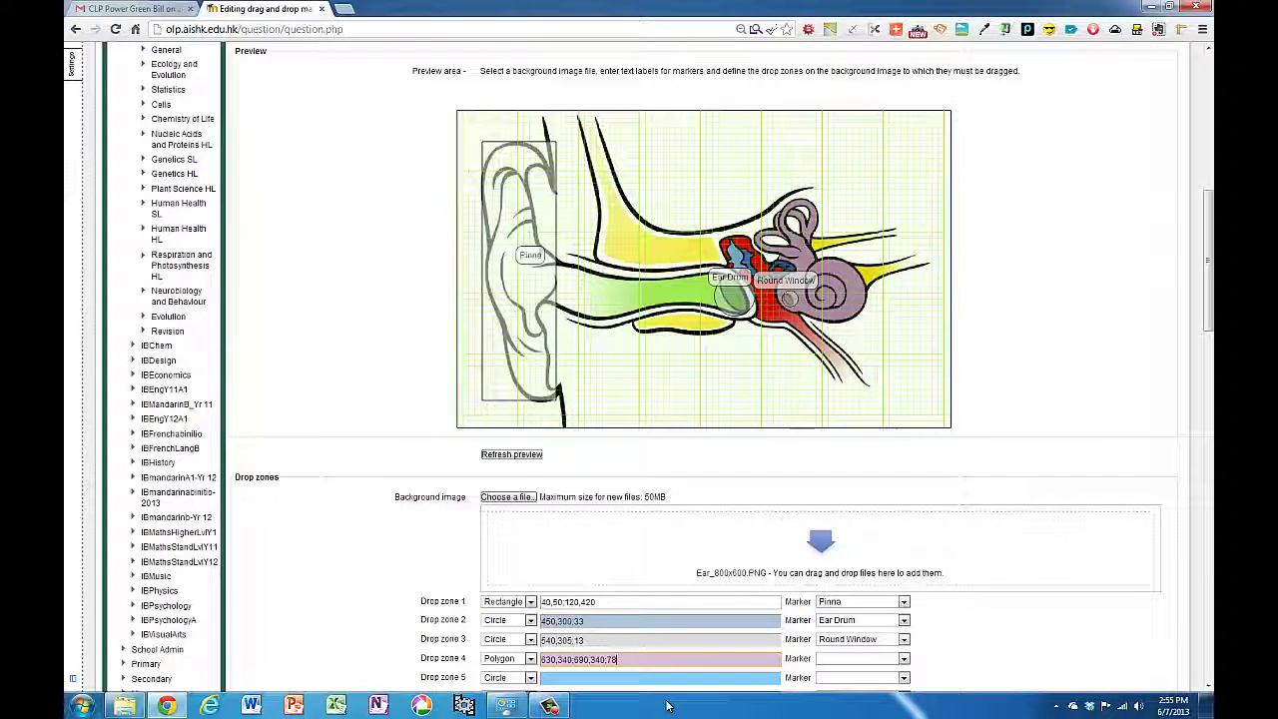
text(0,)
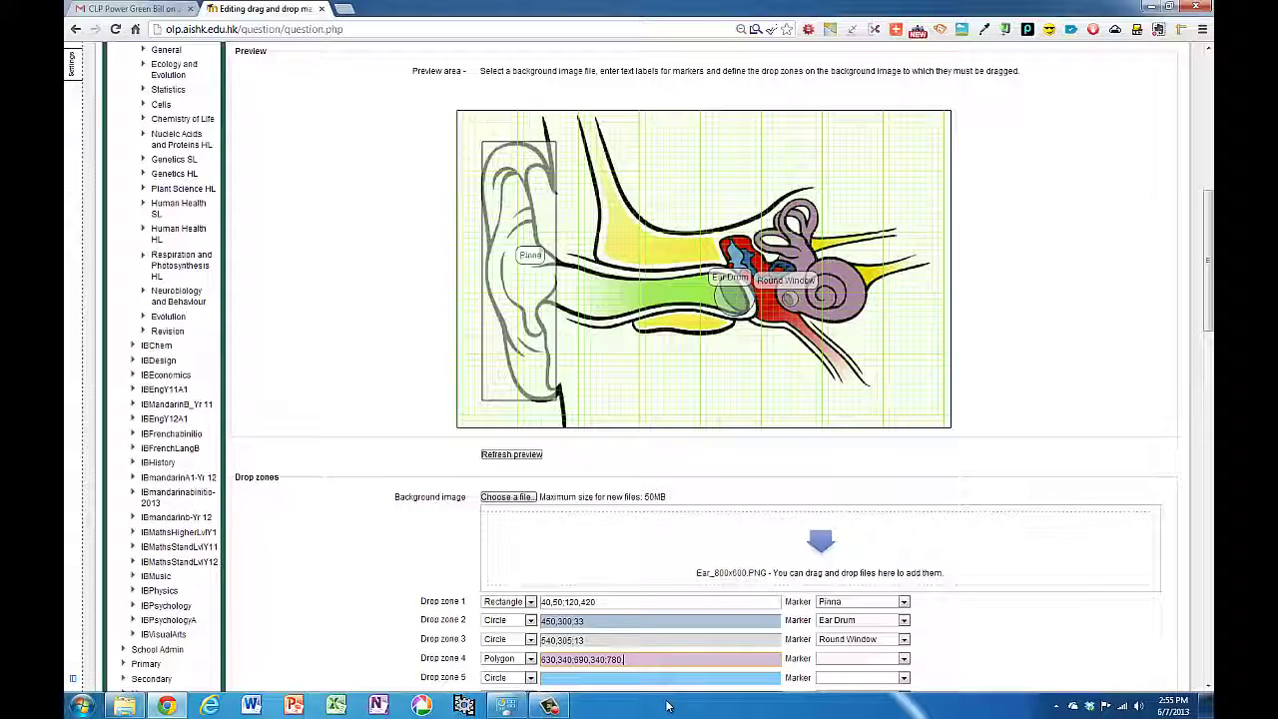
text(450;)
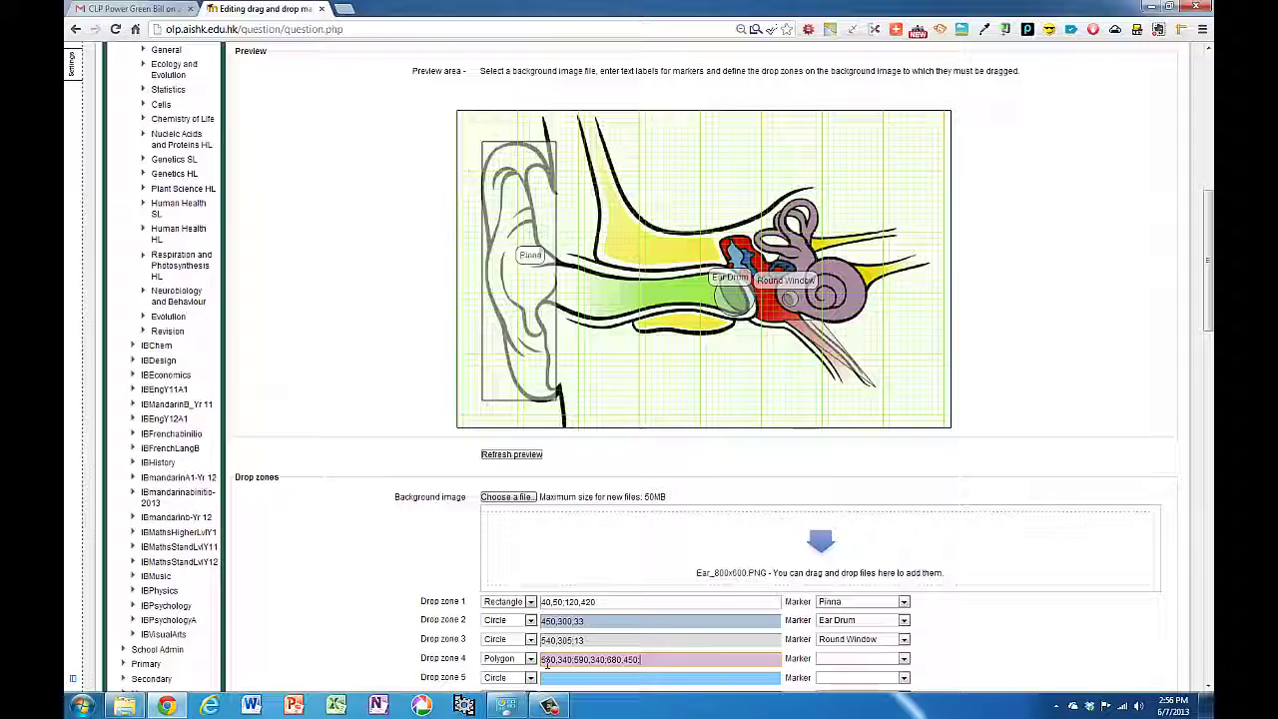
text(450,620,4)
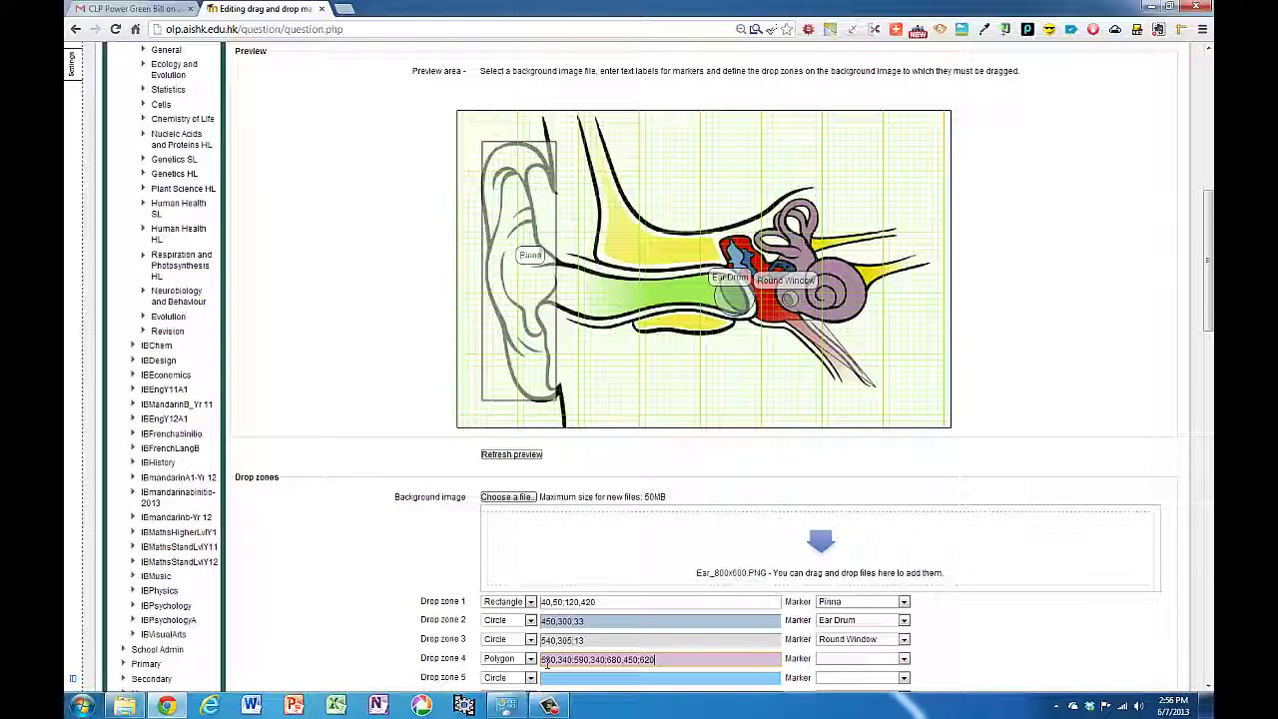
text(50)
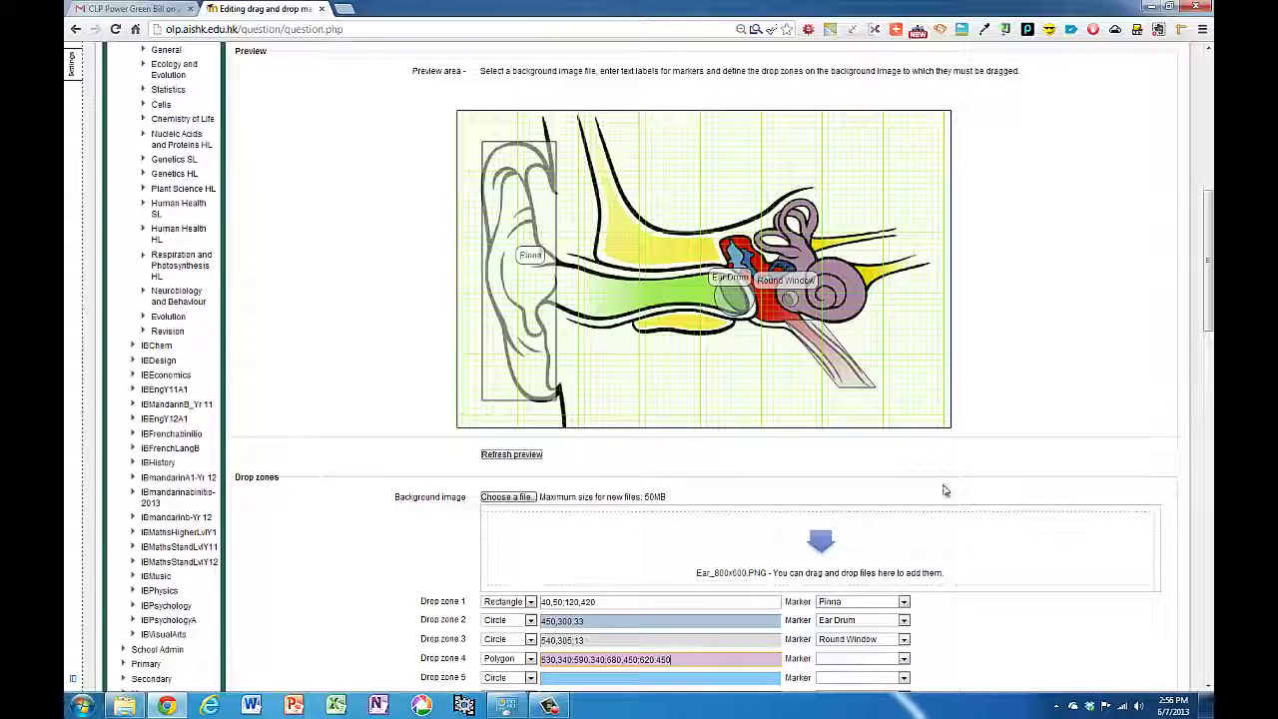
click(904, 660)
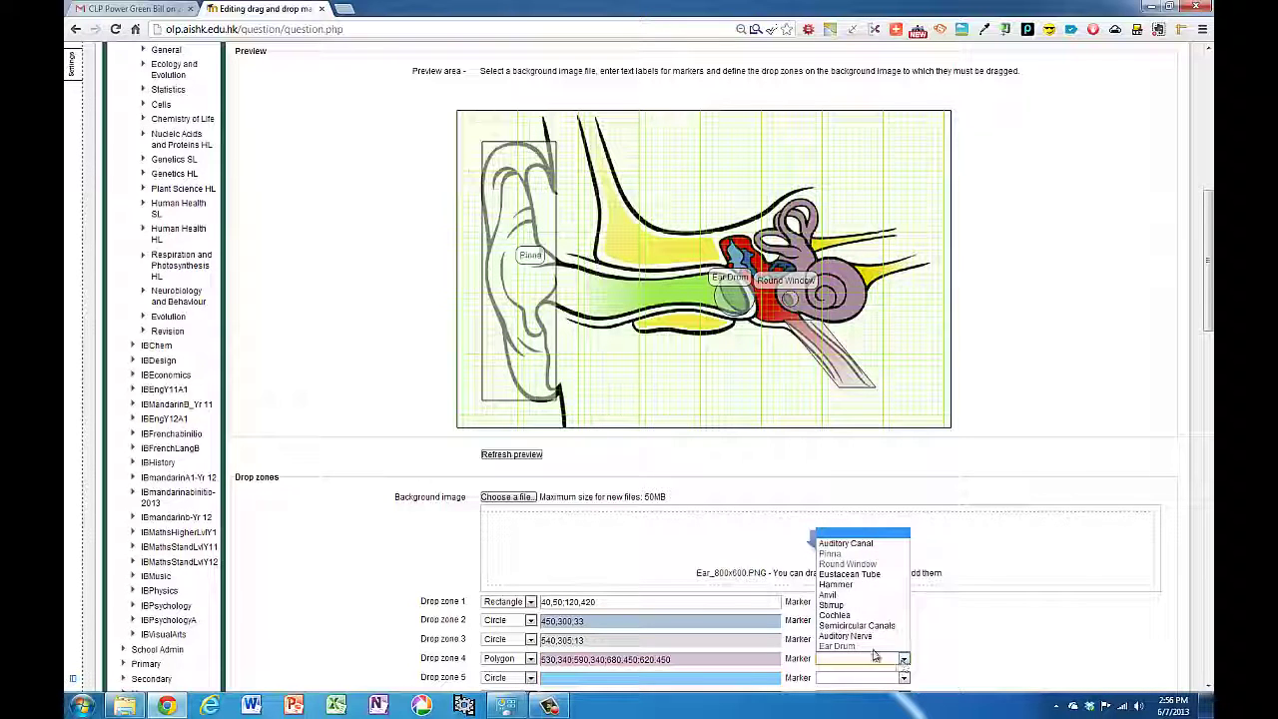
click(851, 575)
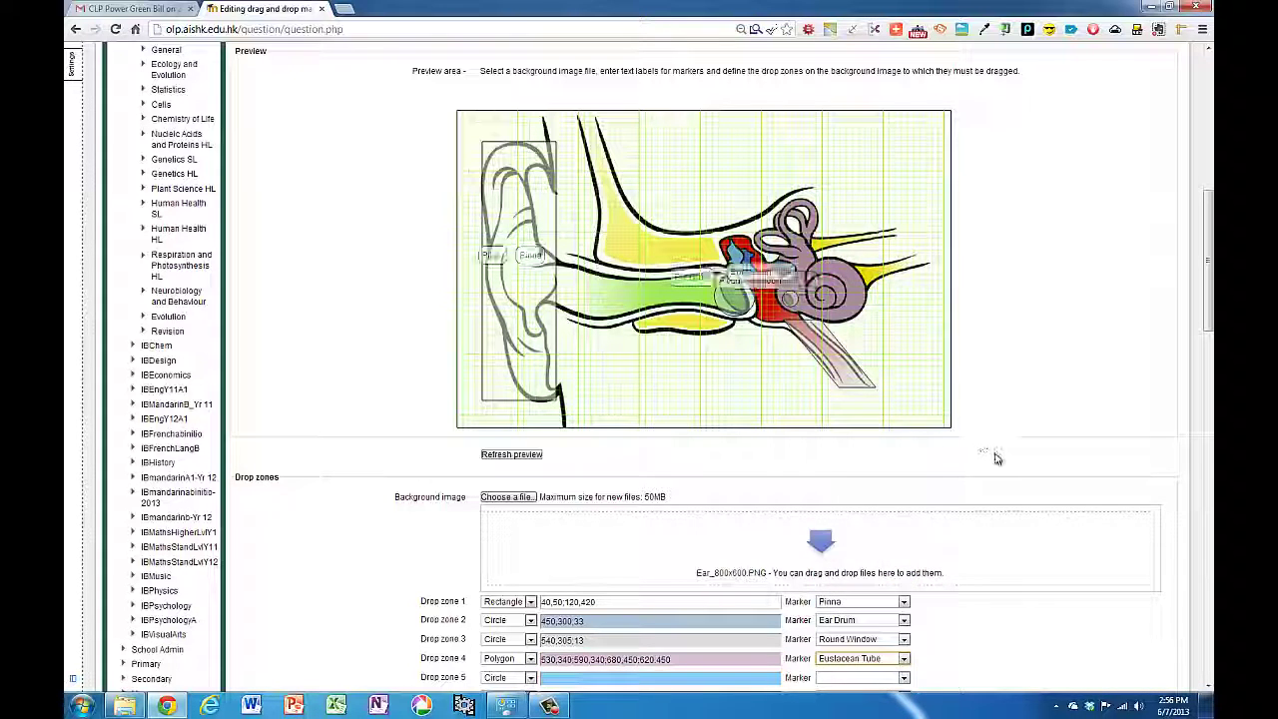
- Save the changes to the ear-labelling question and return to the question bank
scroll(991, 467, down, 1)
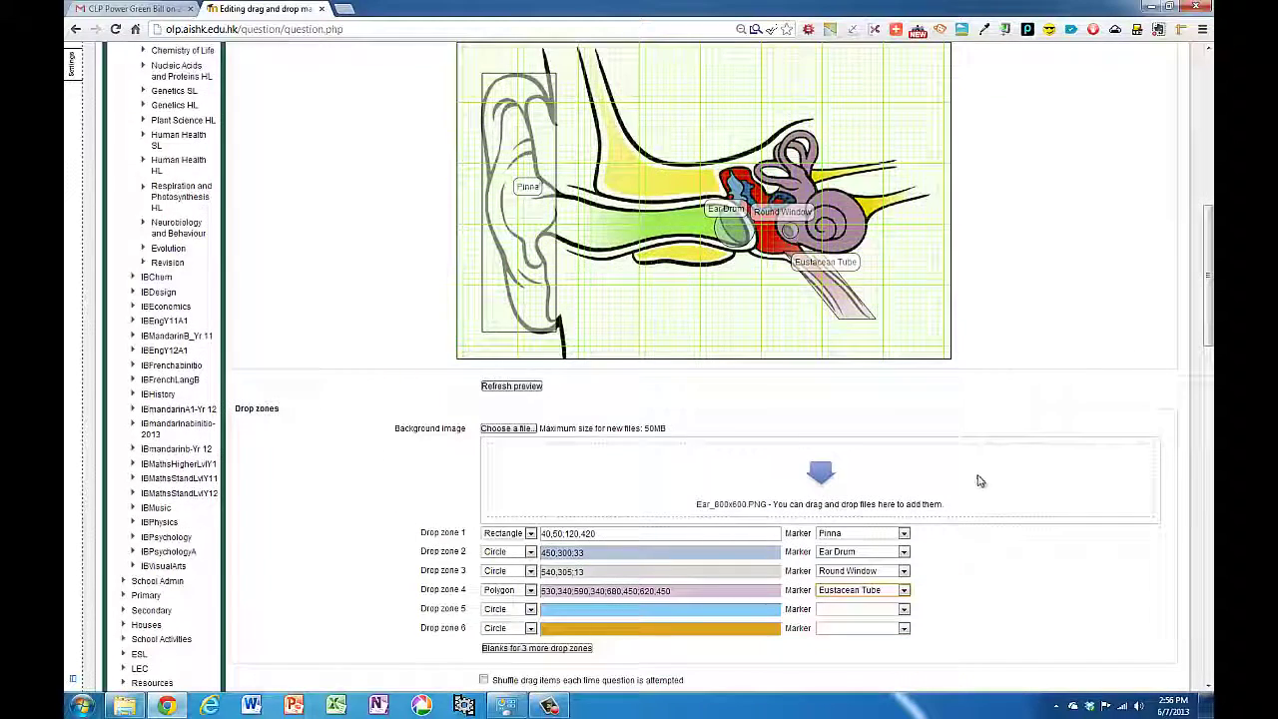
scroll(978, 477, down, 1)
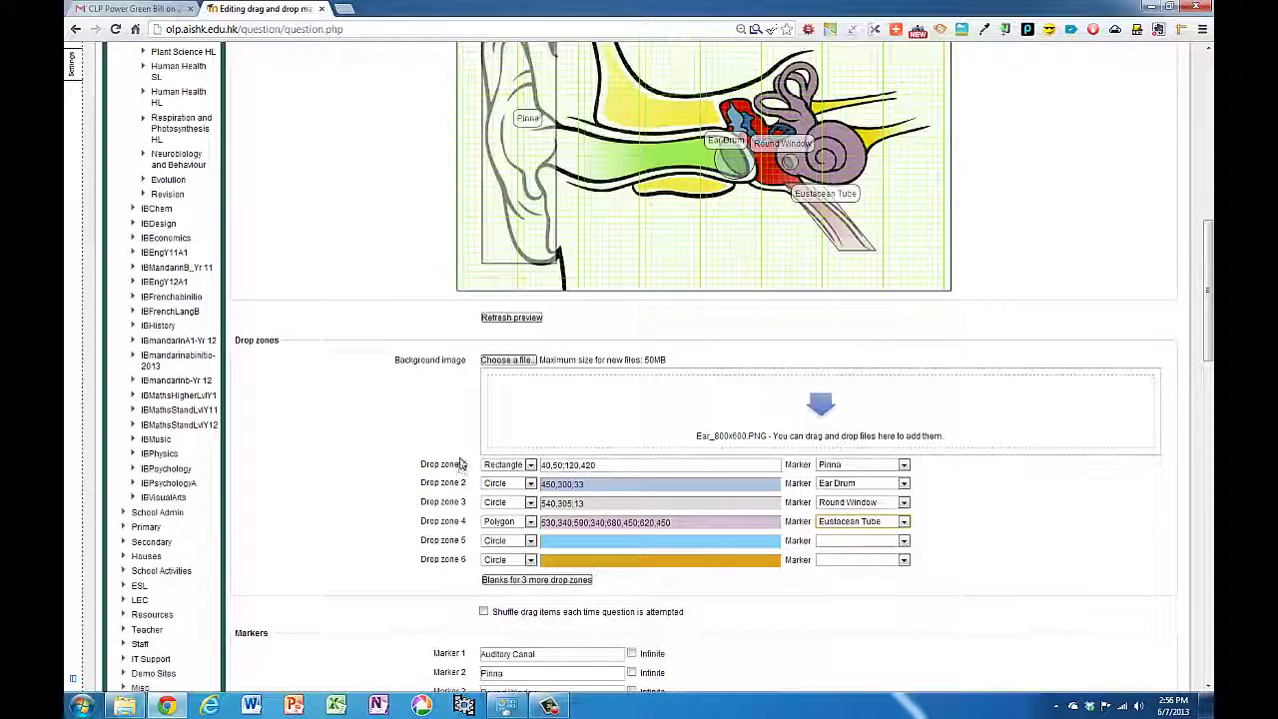
scroll(419, 419, down, 10)
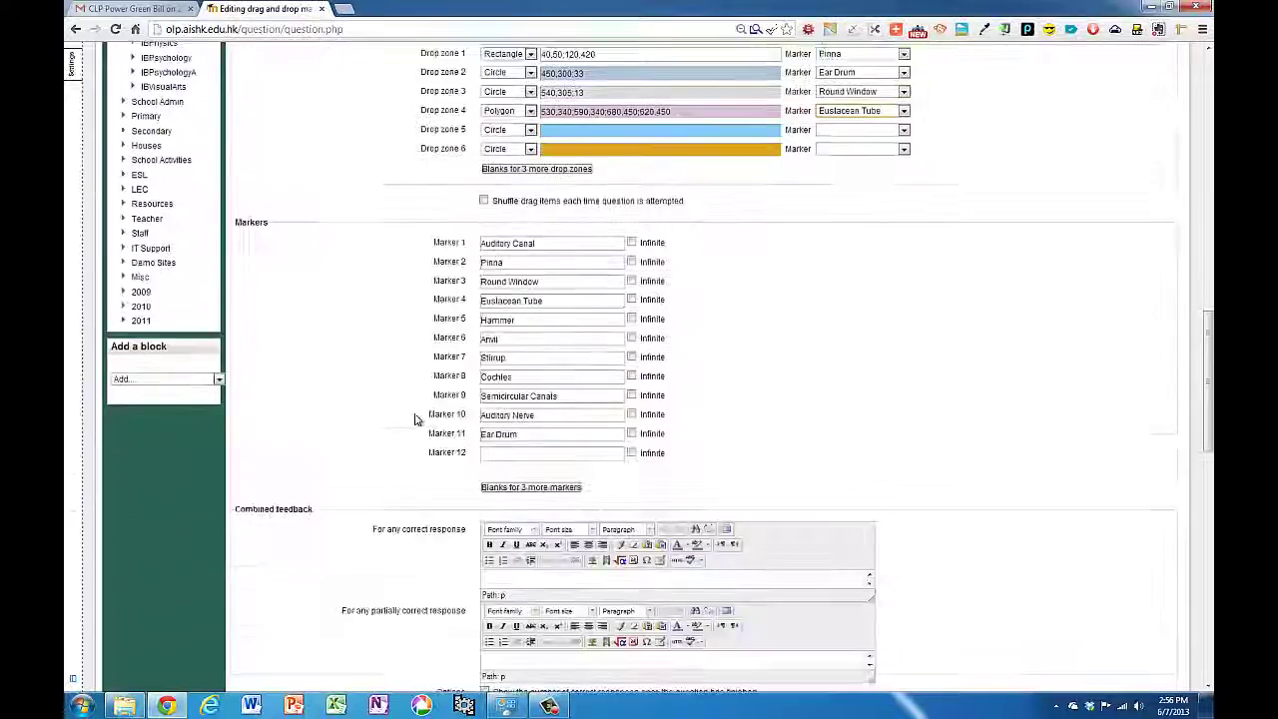
scroll(414, 419, down, 5)
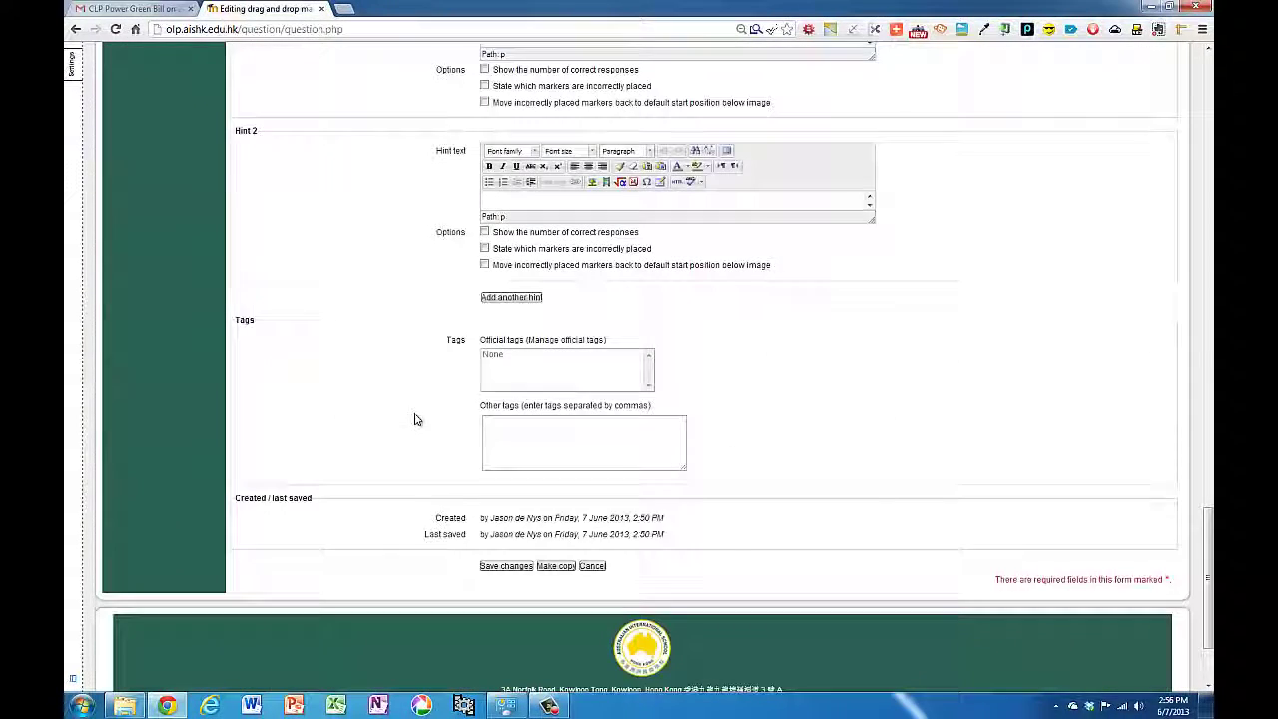
click(506, 568)
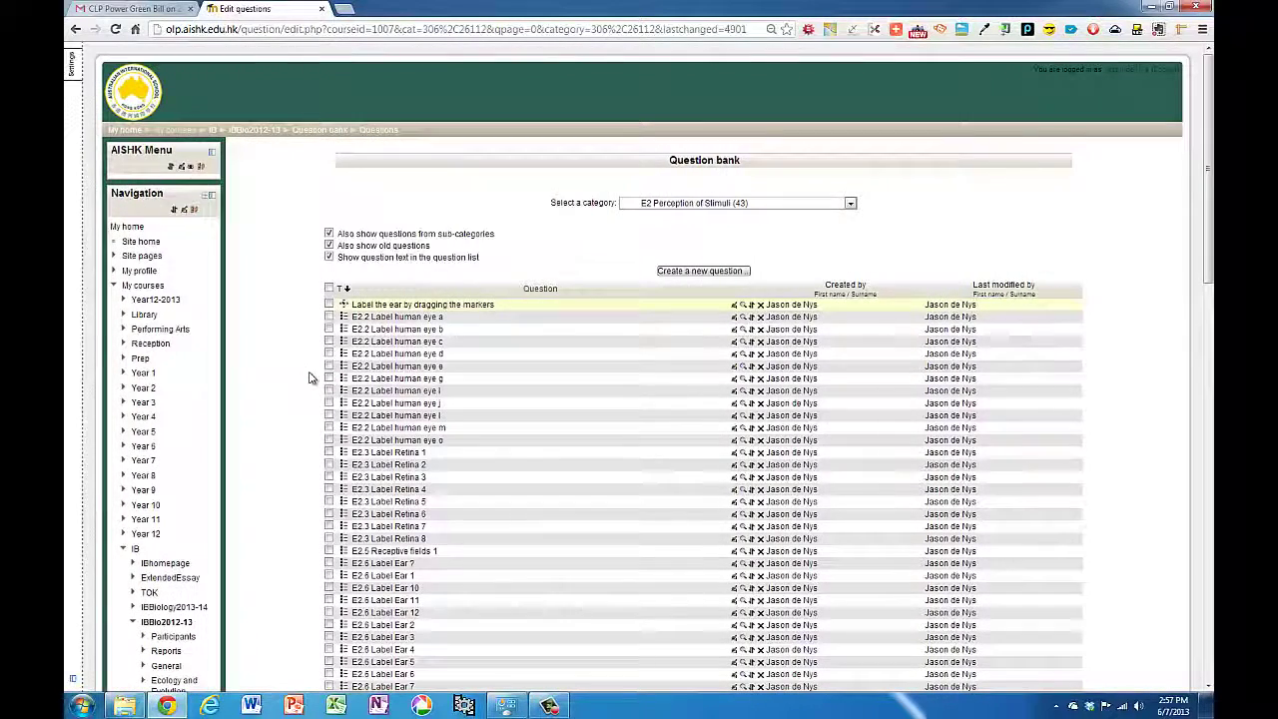
- Reopen the question "Label the ear by dragging the markers" for editing and set drop zone 5's shape to Rectangle
click(734, 304)
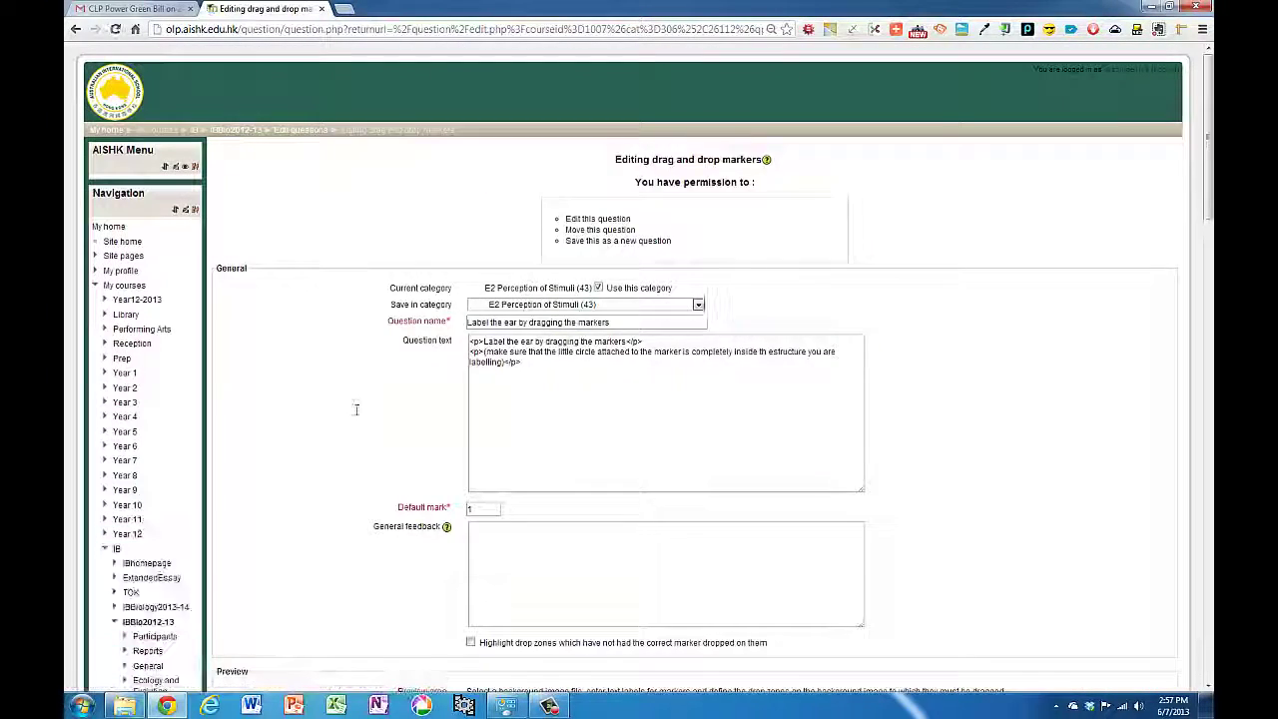
scroll(326, 419, down, 3)
scroll(326, 419, down, 10)
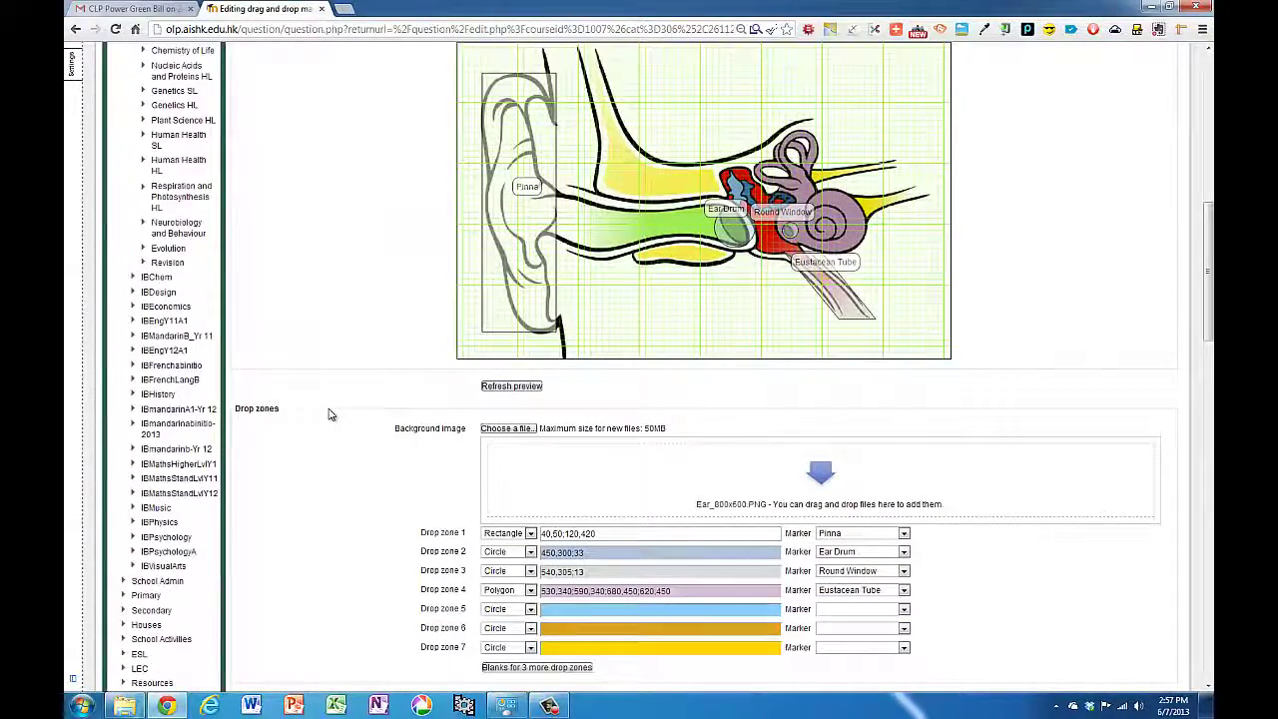
click(530, 613)
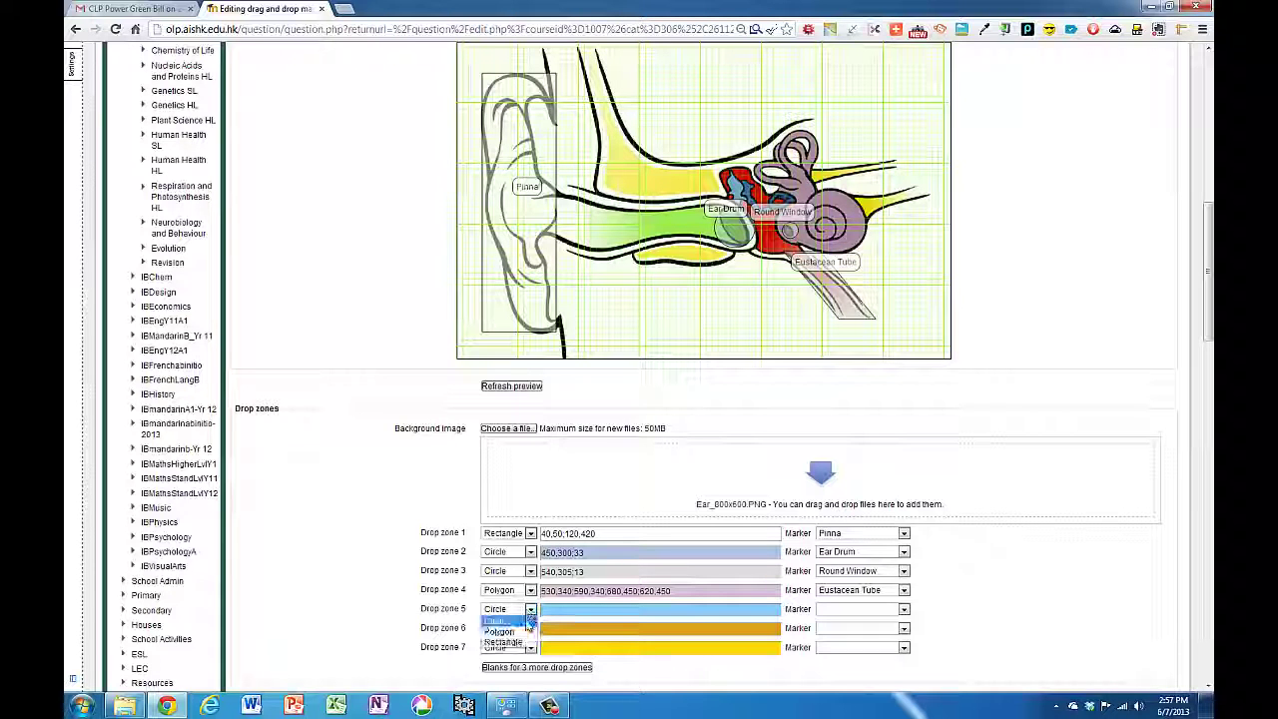
click(500, 647)
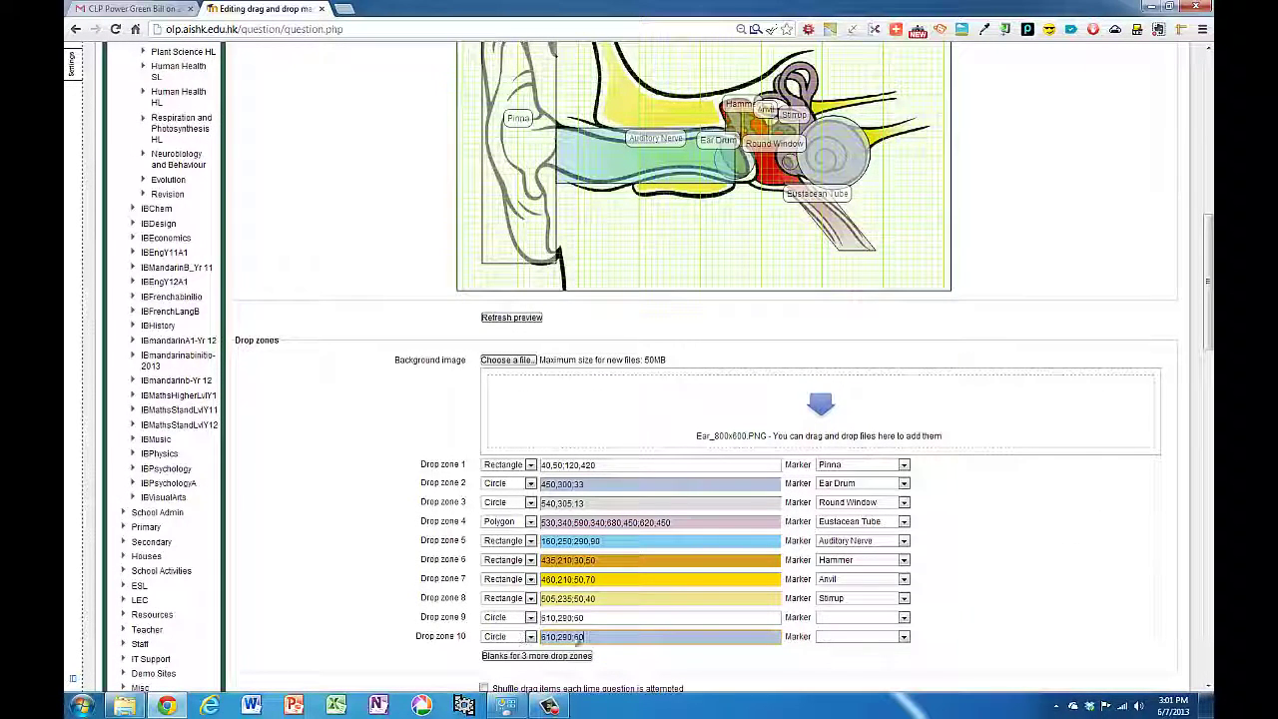
- Assign the Cochlea marker to drop zone 9
click(904, 617)
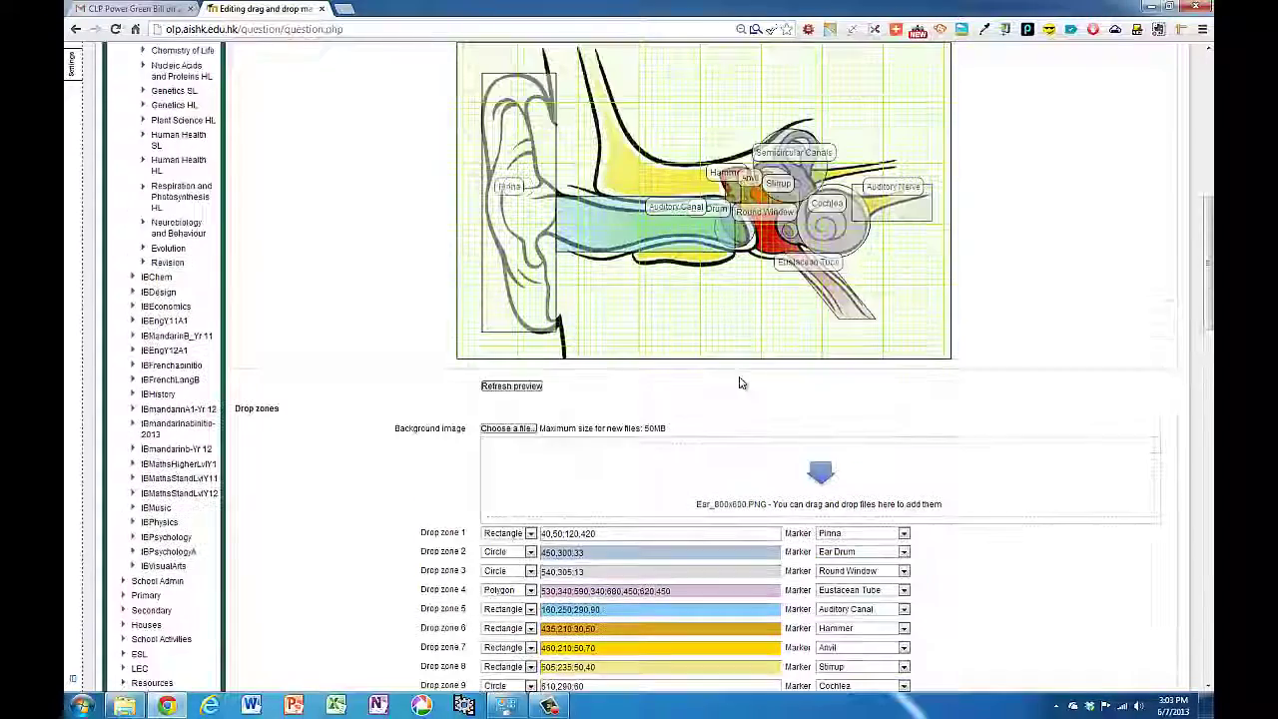
scroll(739, 383, down, 2)
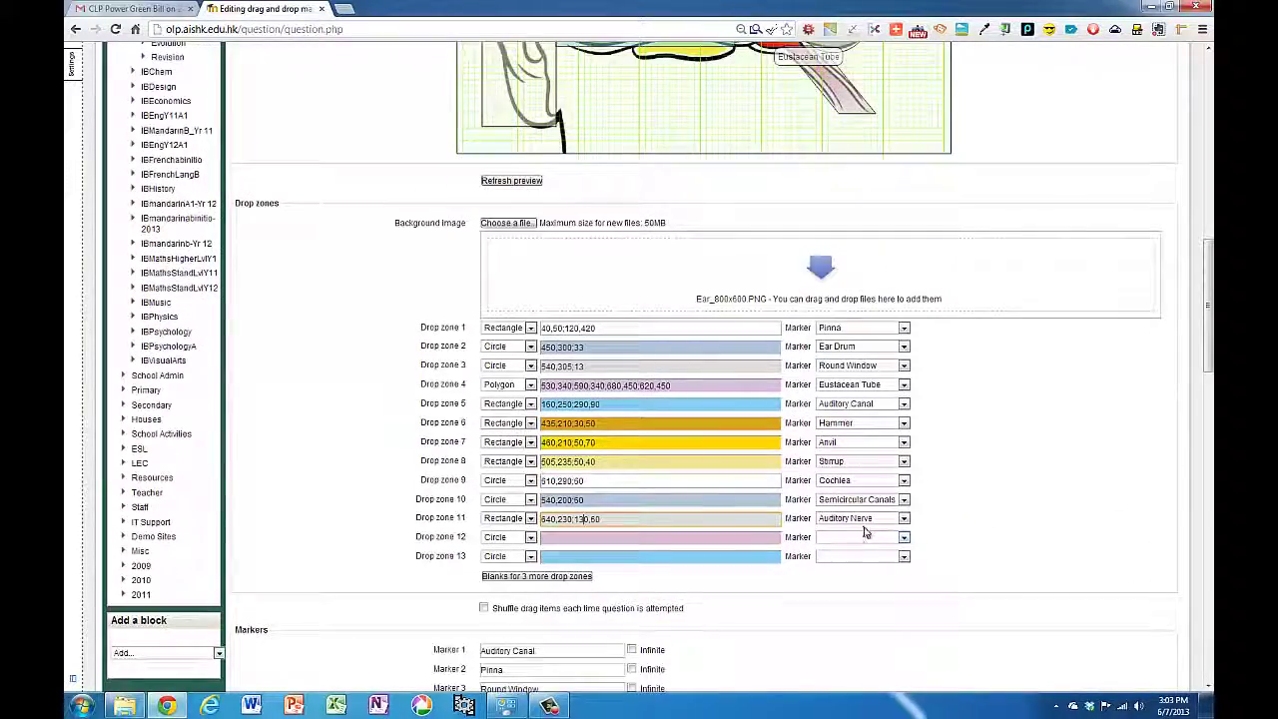
- Set the ear-labelling question's default mark to 5
scroll(988, 456, up, 3)
scroll(987, 454, down, 3)
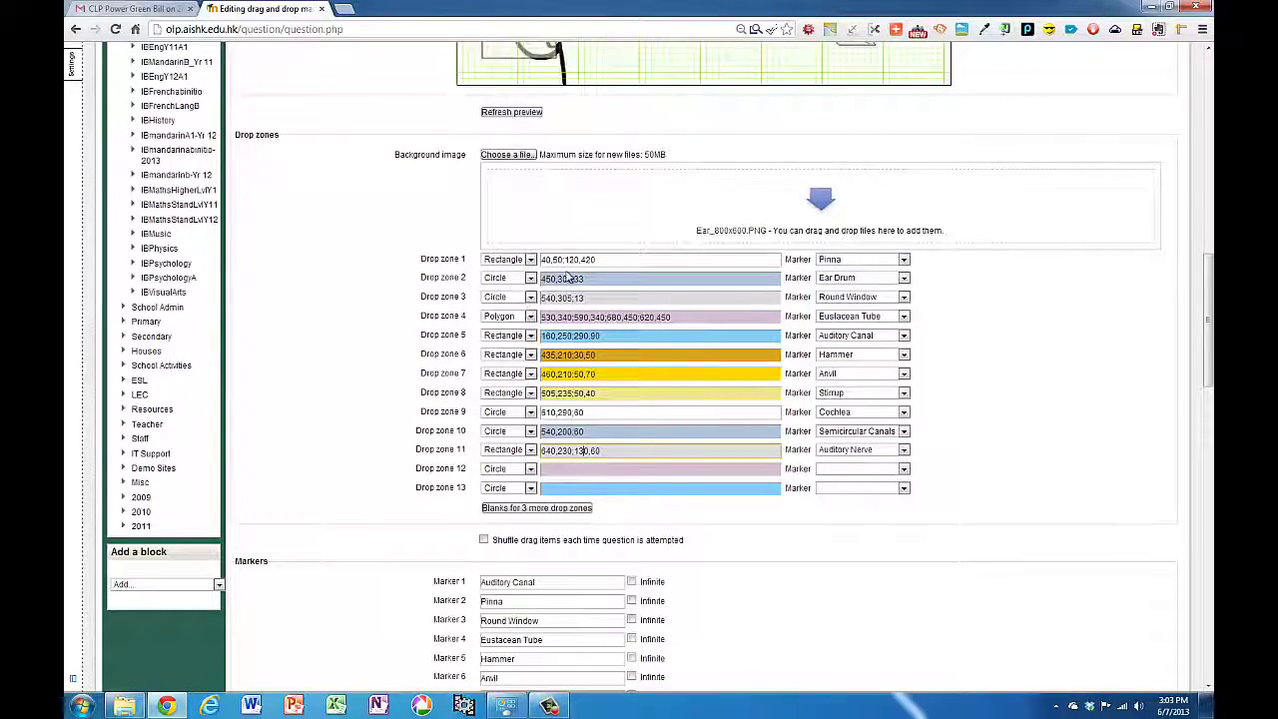
scroll(450, 457, up, 8)
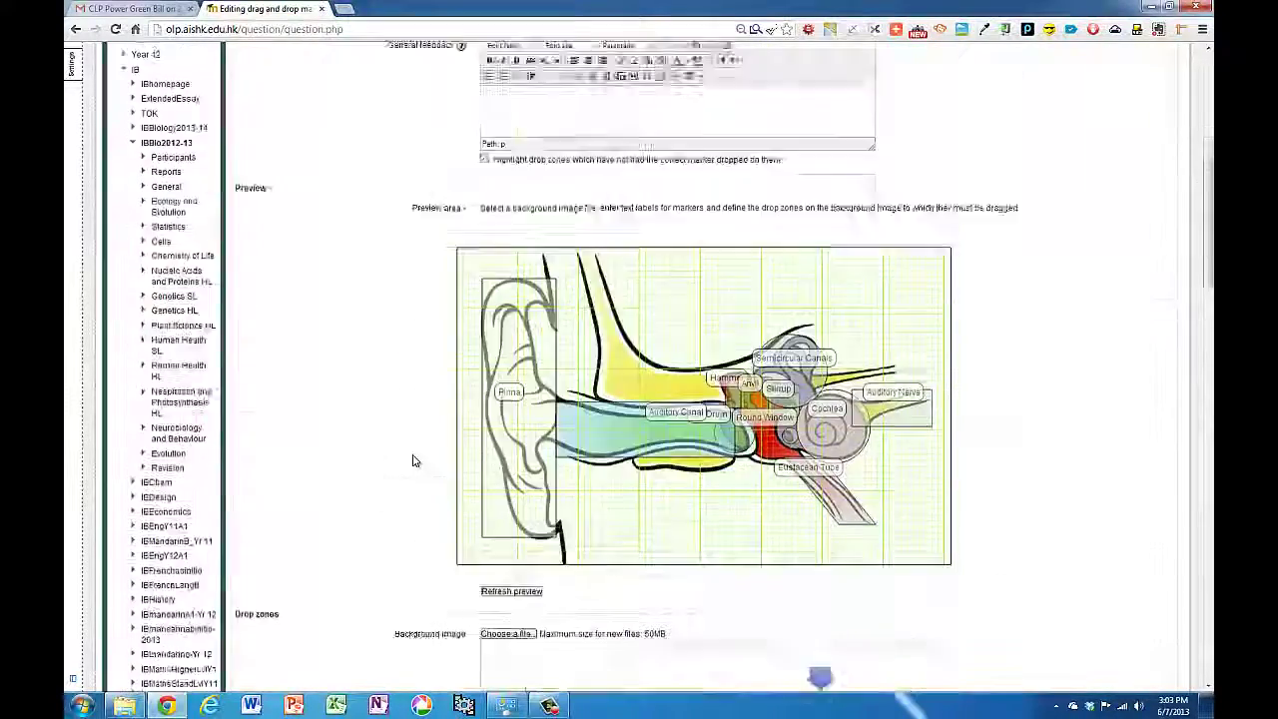
click(490, 301)
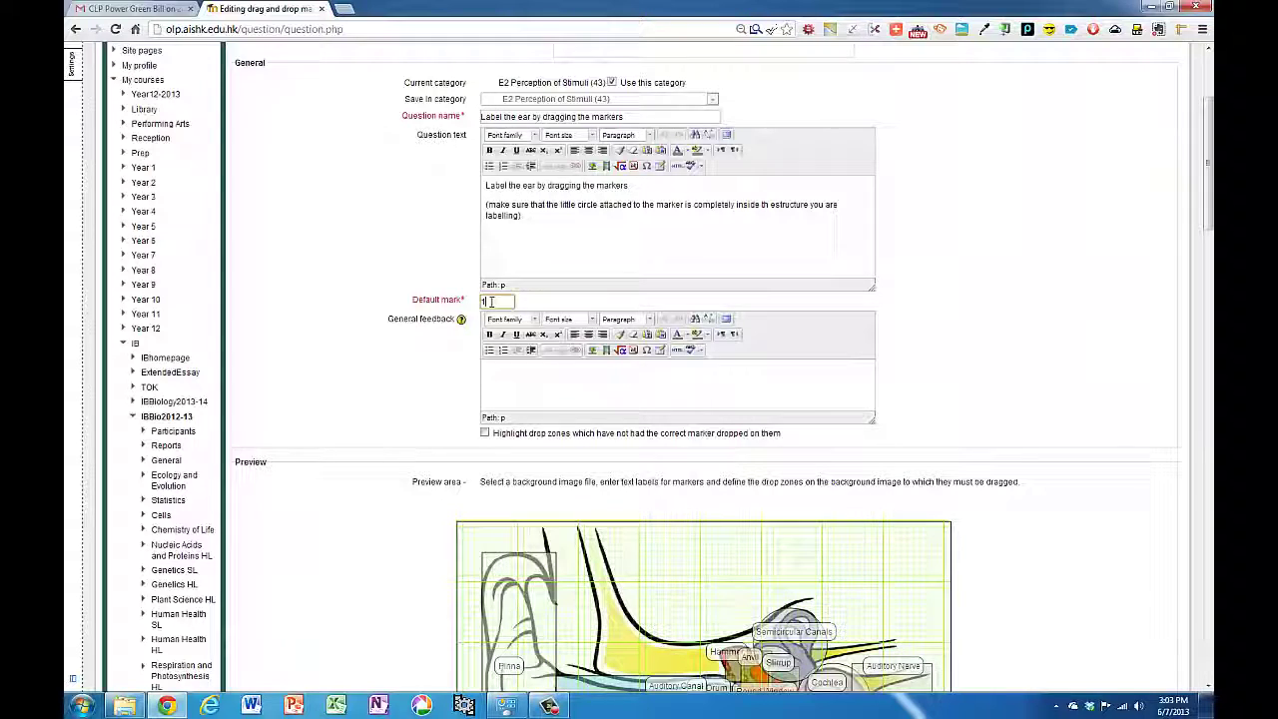
text(8)
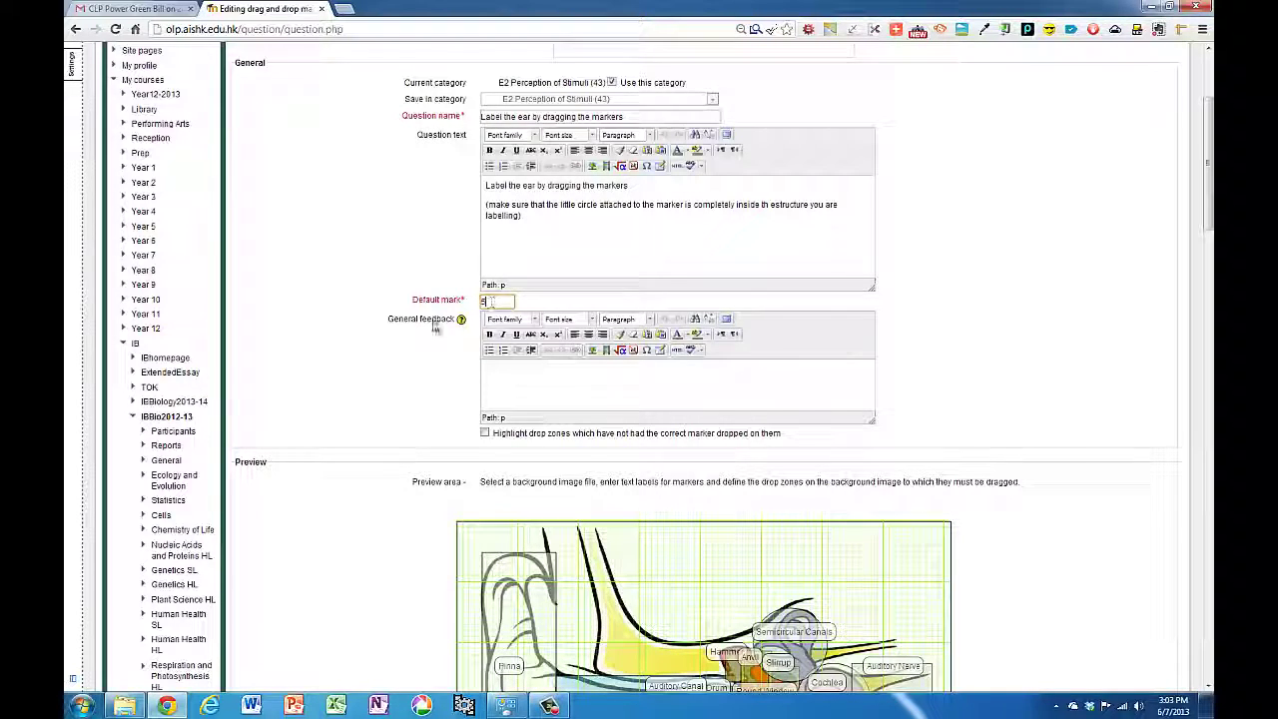
- Save the question with its new default mark, leaving the feedback, penalty and hint settings as they are
scroll(326, 322, down, 5)
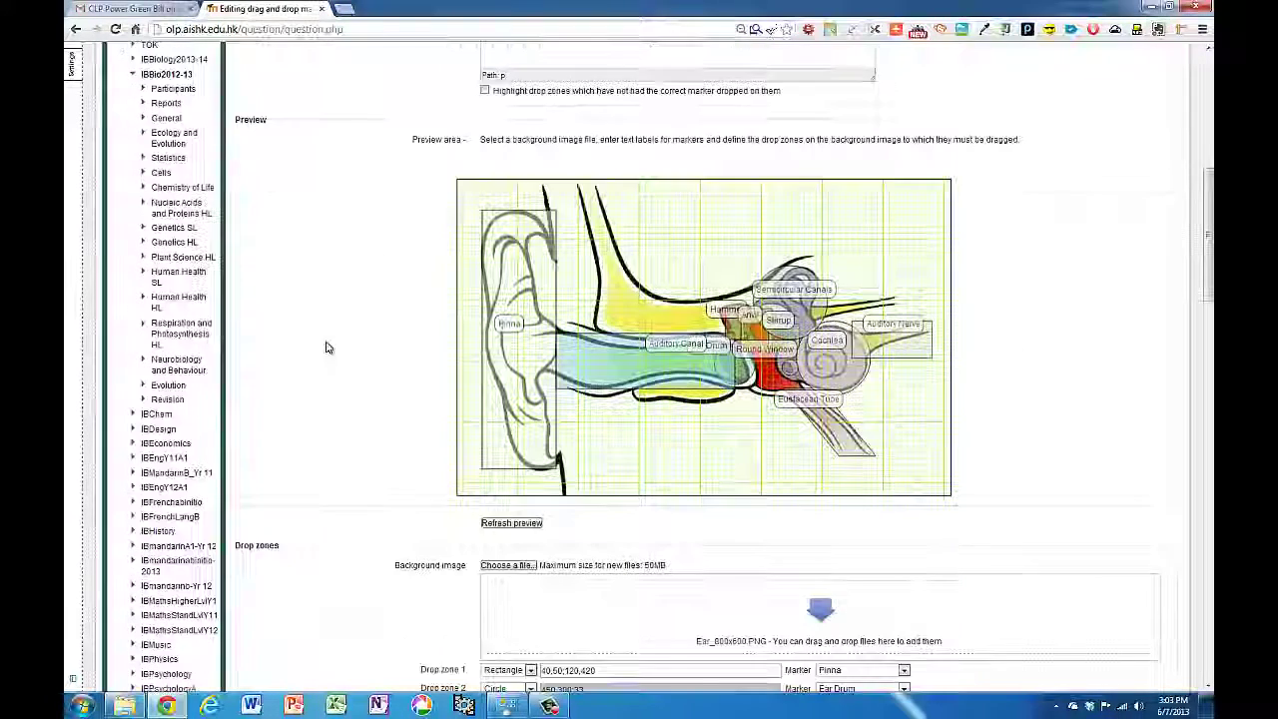
scroll(325, 346, down, 1)
scroll(330, 348, down, 2)
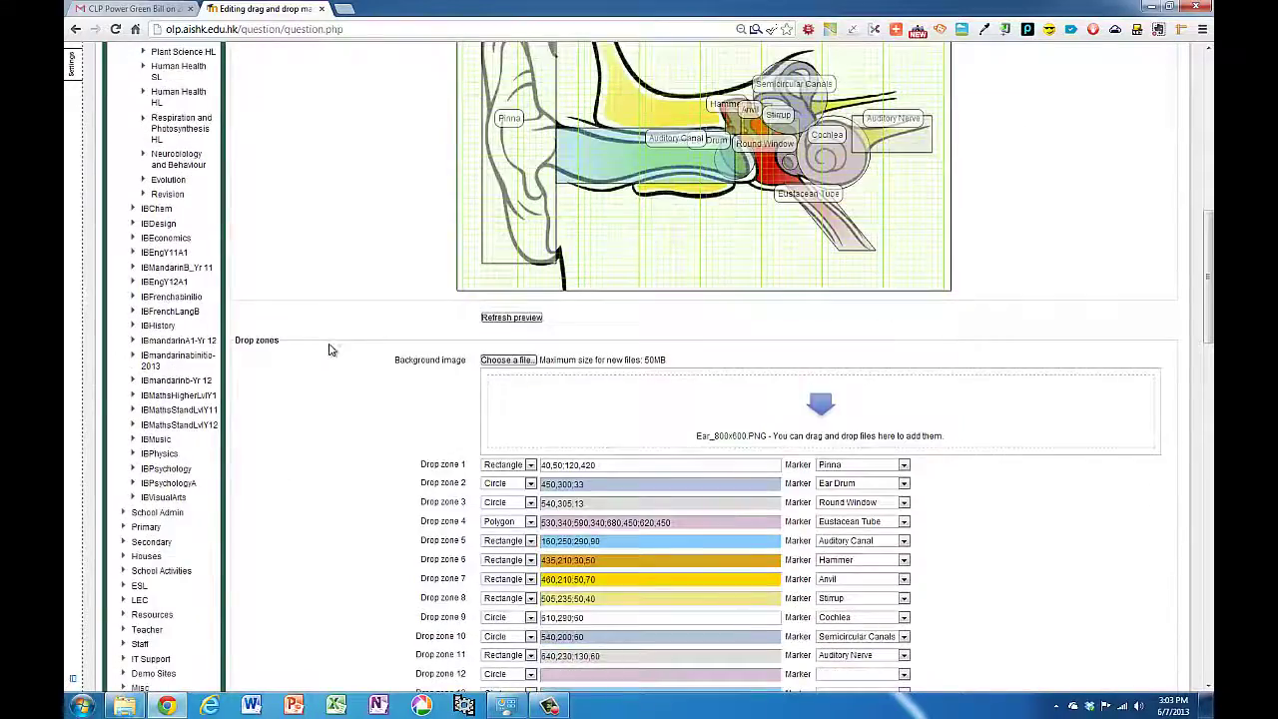
scroll(331, 349, down, 10)
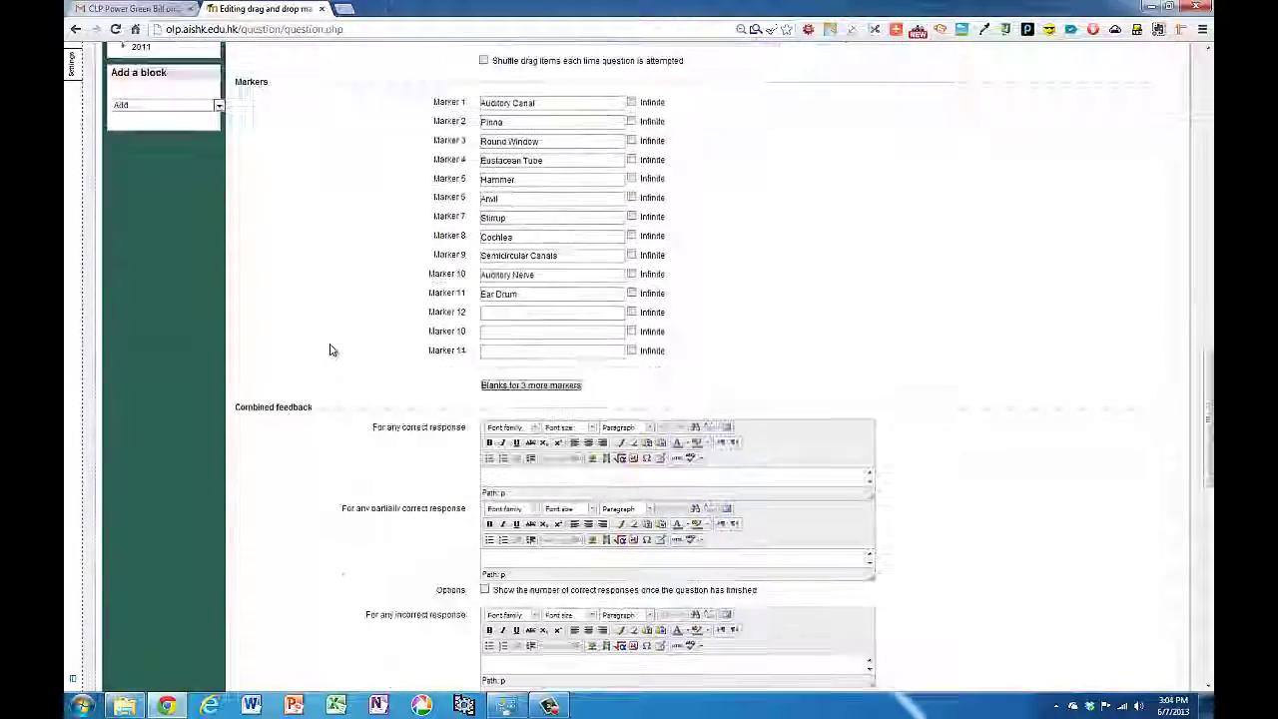
scroll(331, 349, down, 2)
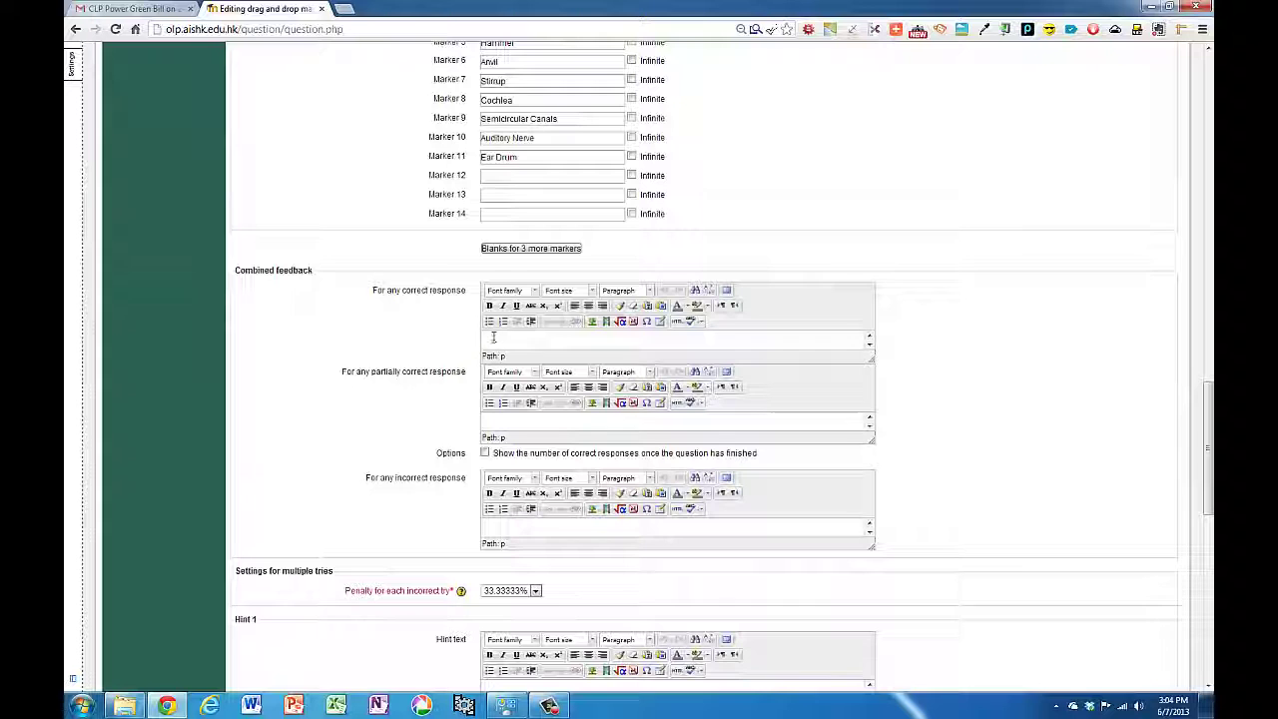
scroll(379, 384, down, 3)
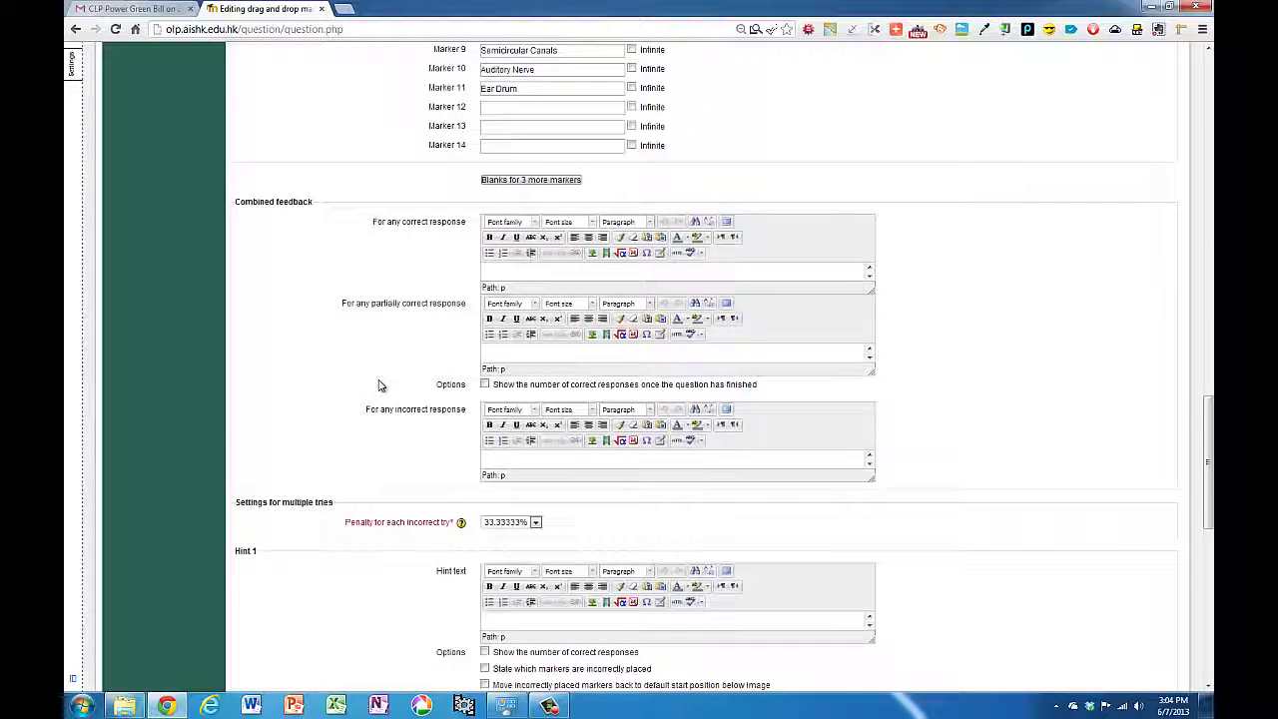
scroll(380, 384, down, 1)
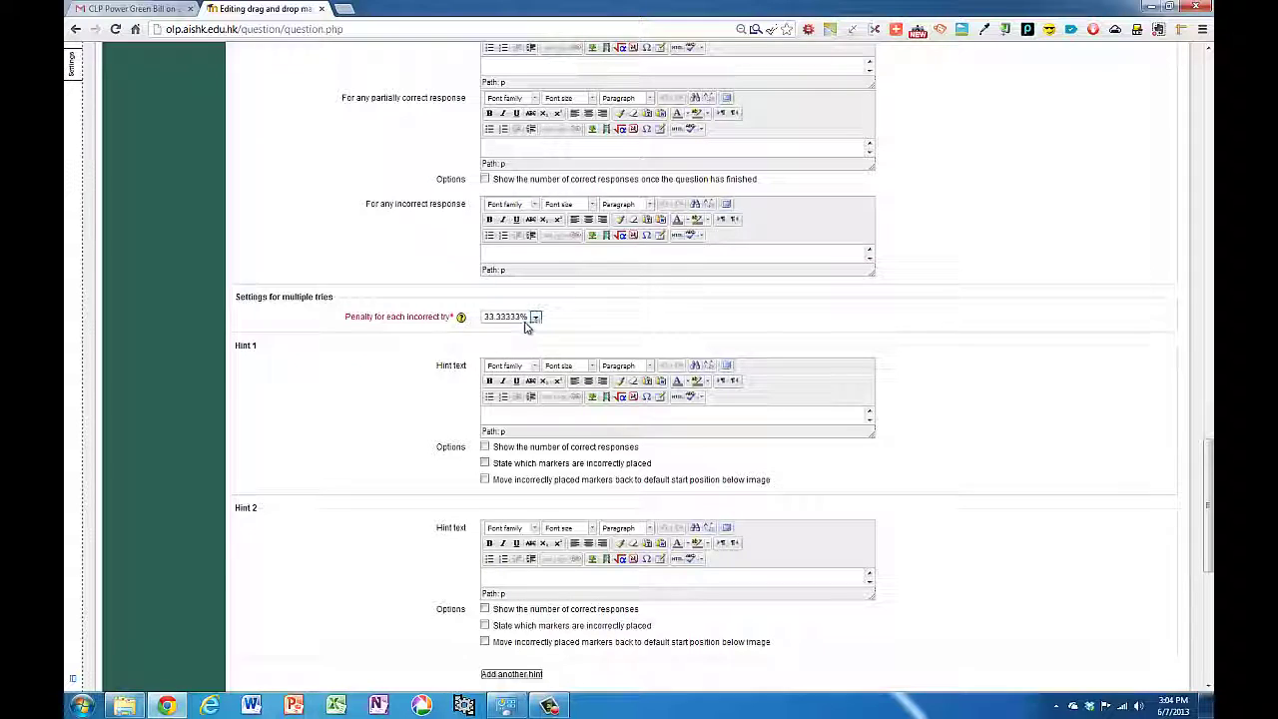
scroll(414, 365, down, 4)
scroll(423, 414, down, 3)
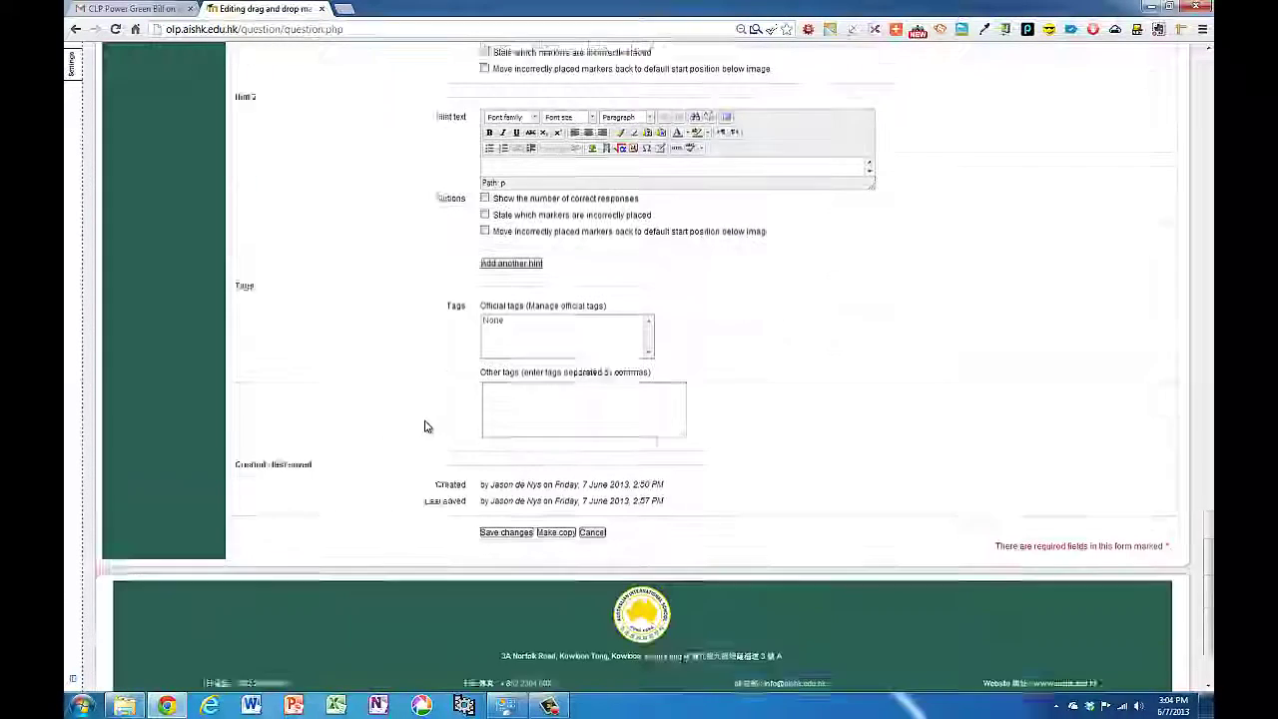
click(504, 465)
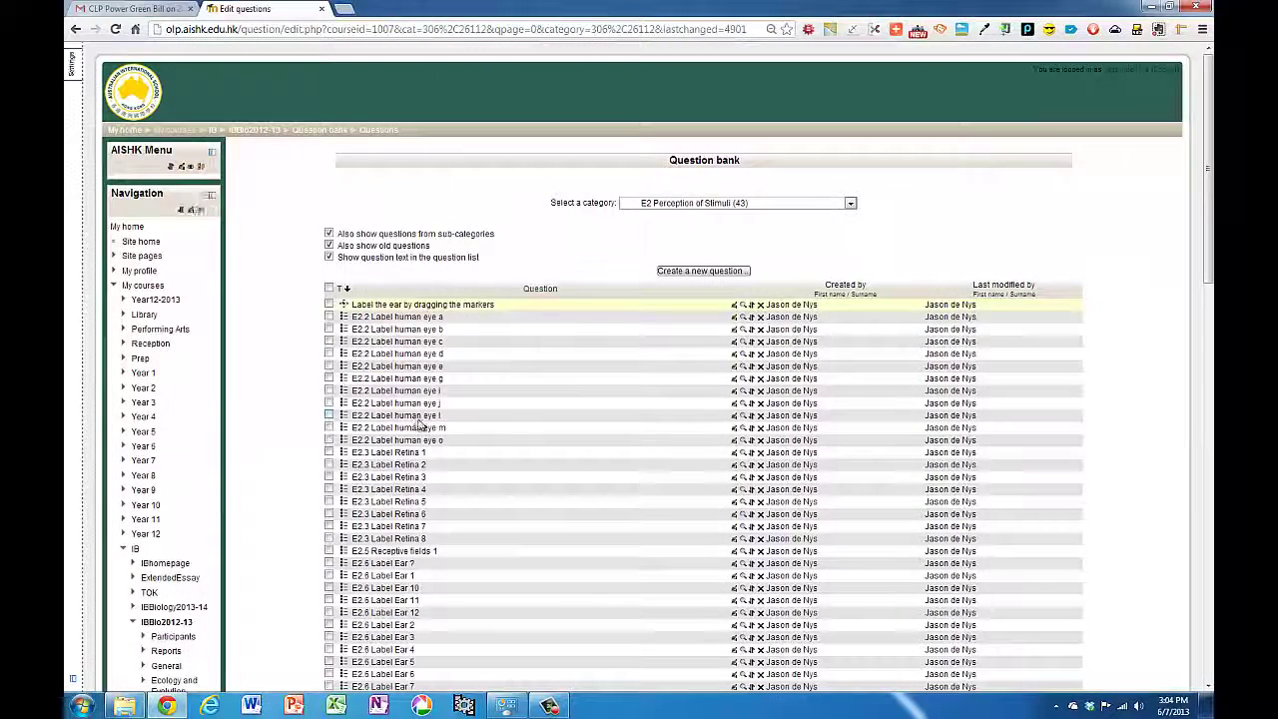
- Preview the ear-labelling question and place the Cochlea, Stirrup, Semicircular Canals, Ear Drum, Anvil and Hammer markers on their structures
click(742, 305)
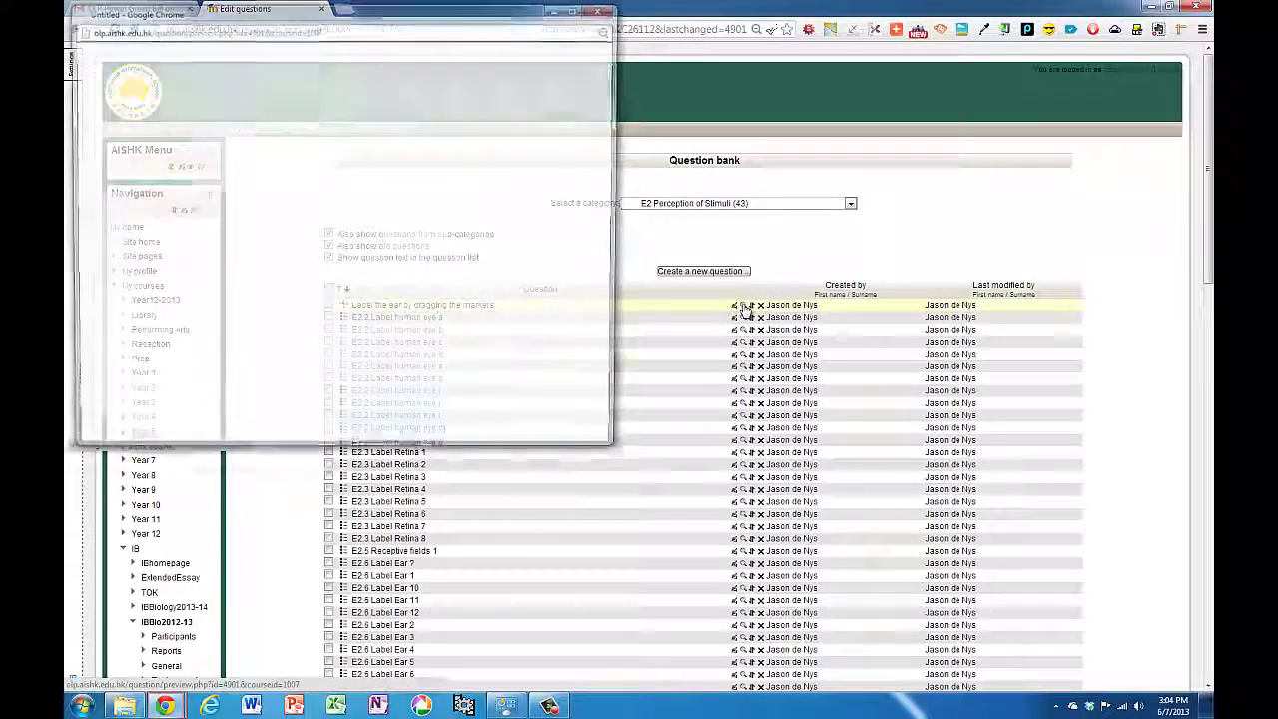
scroll(343, 237, down, 1)
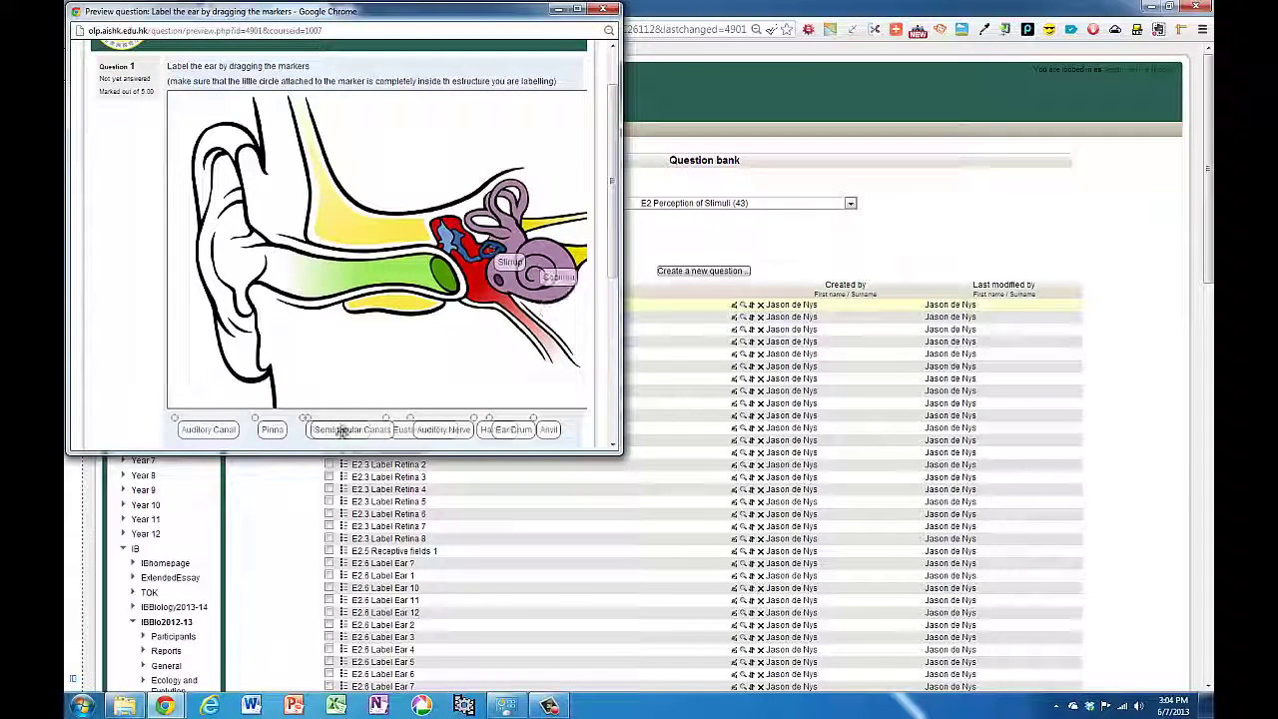
drag(342, 431, 532, 227)
drag(548, 429, 481, 267)
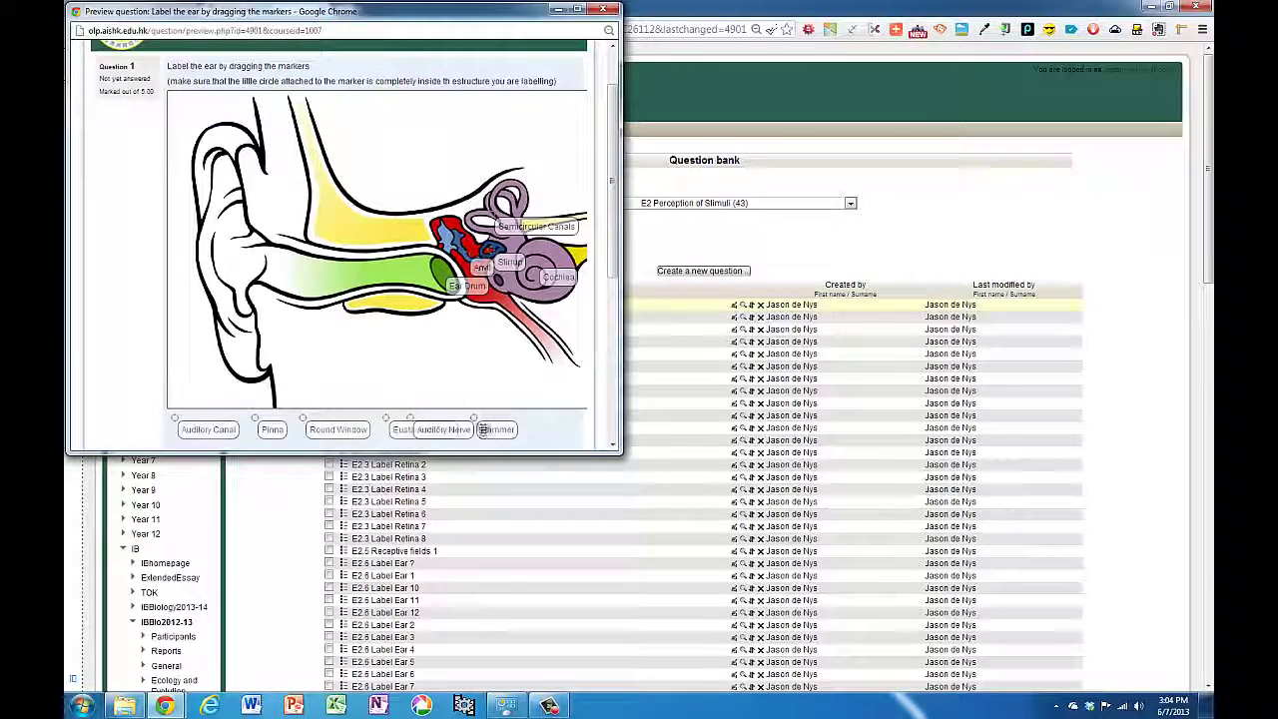
drag(497, 429, 470, 247)
- Enlarge the preview window, place Auditory Nerve, Eustacean Tube, Round Window and Pinna on their structures, and put Auditory Canal on the yellow area above the canal
drag(443, 430, 547, 273)
mouse_move(598, 454)
mouse_down()
mouse_move(748, 469)
mouse_move(820, 526)
mouse_up()
drag(604, 273, 692, 260)
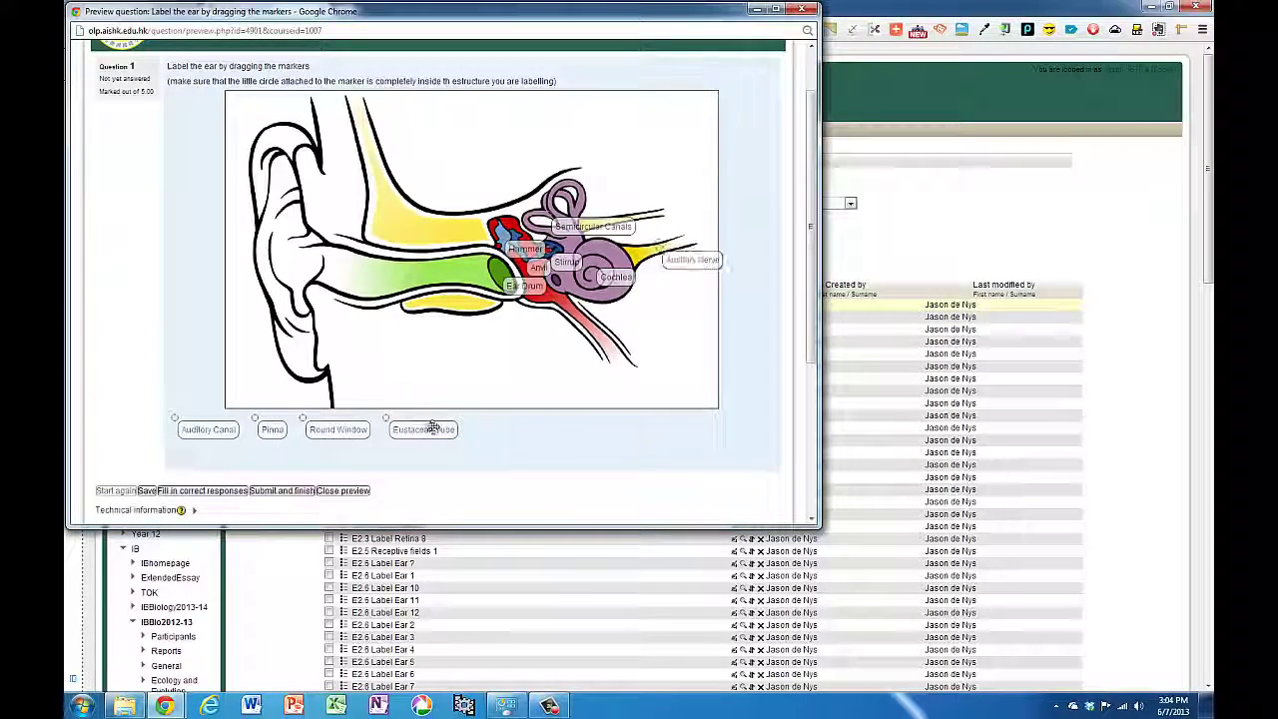
drag(423, 430, 640, 352)
drag(598, 296, 593, 293)
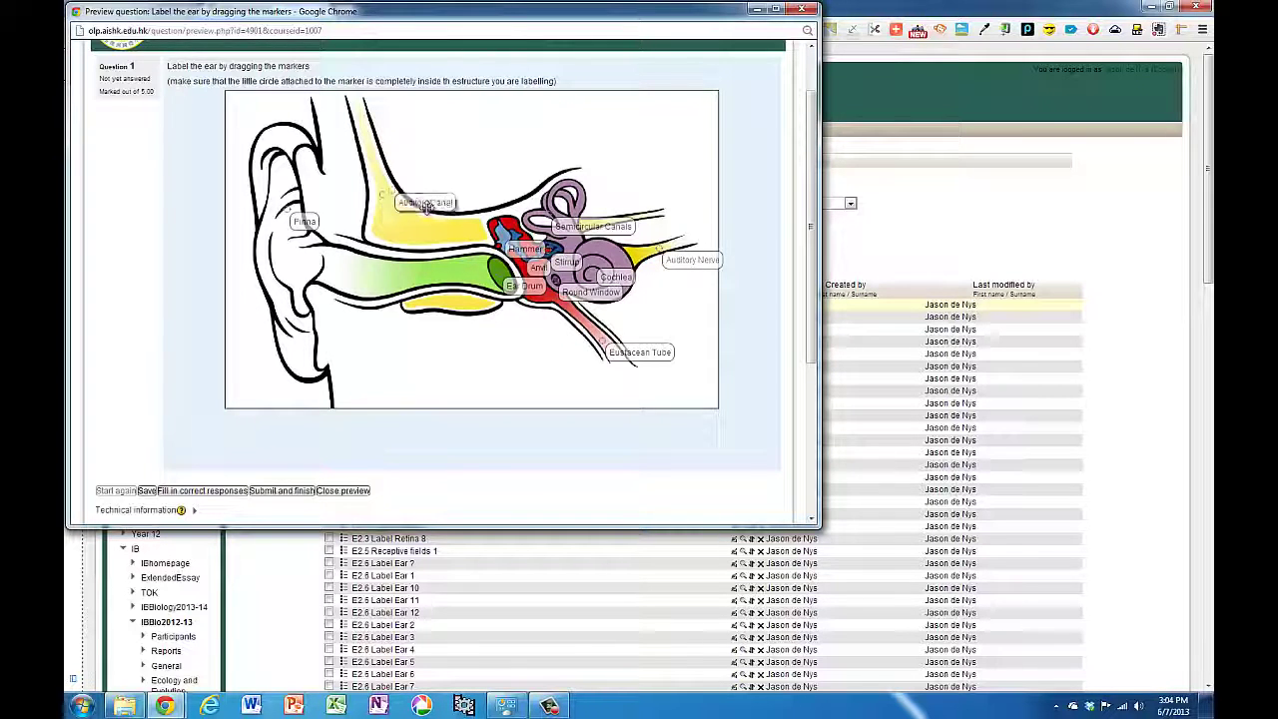
- Submit and finish the preview attempt, check its grading, and close the preview
click(275, 492)
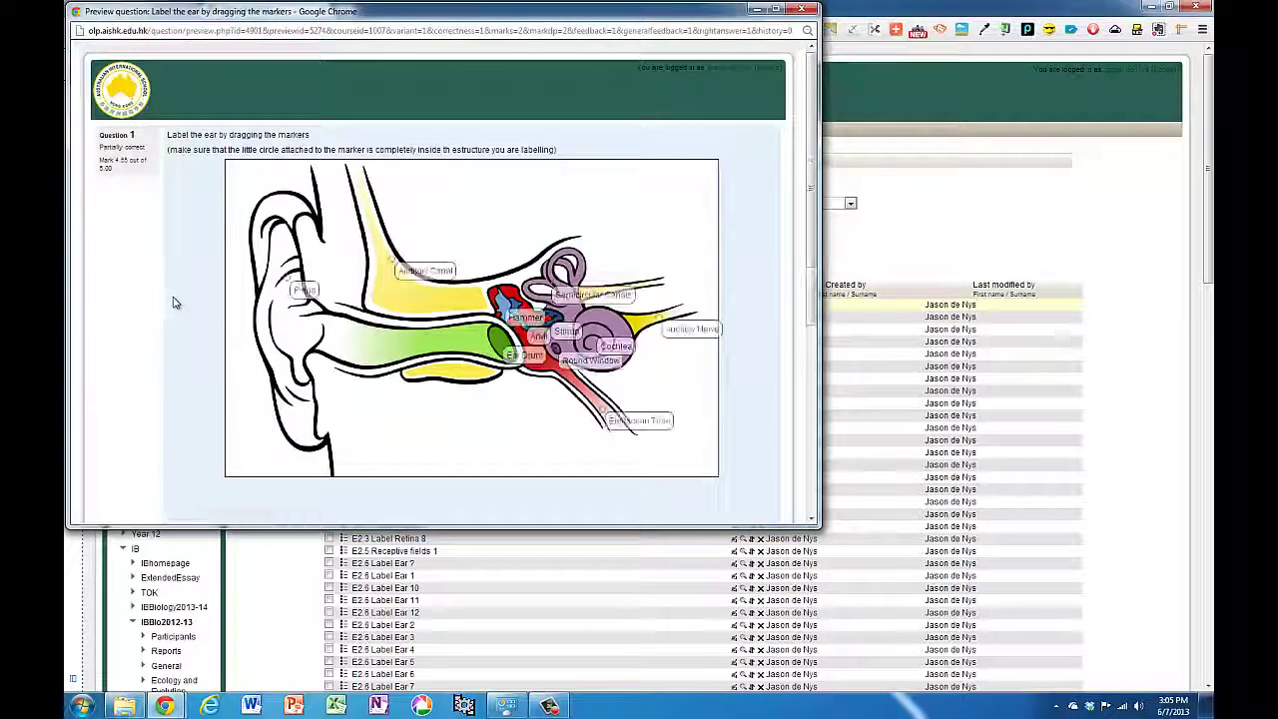
scroll(184, 301, down, 3)
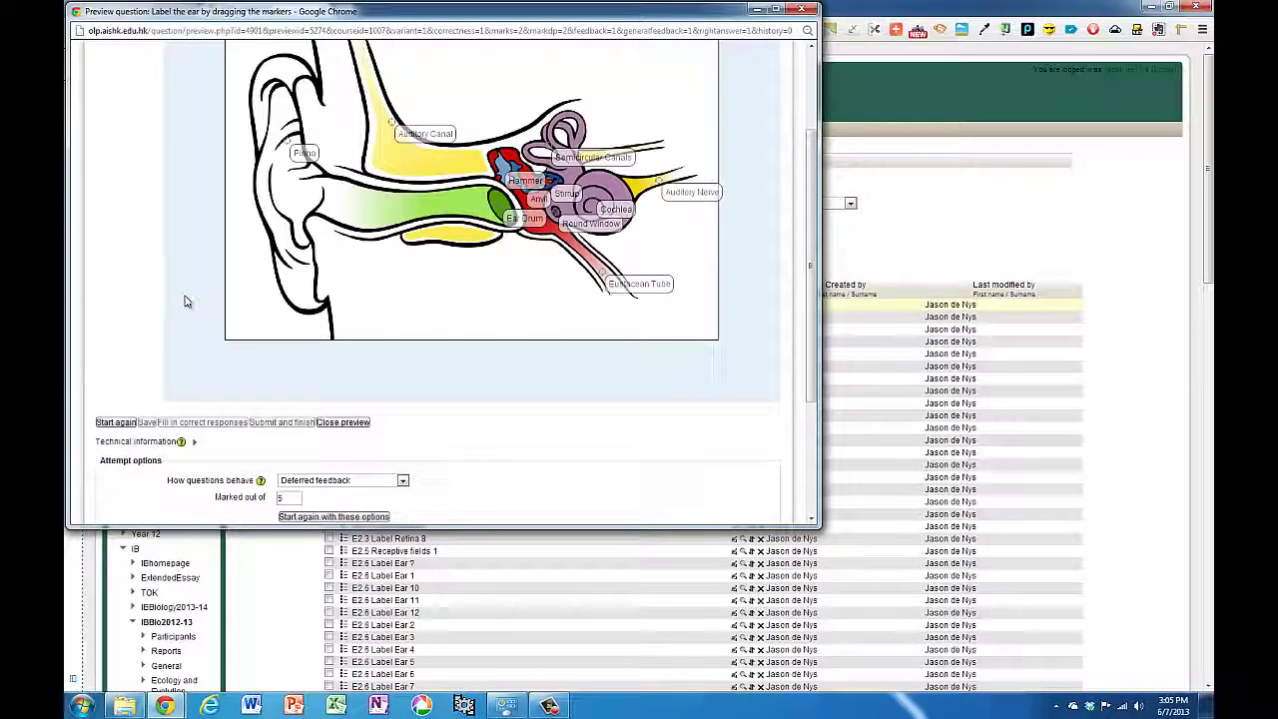
key(ctrl+w)
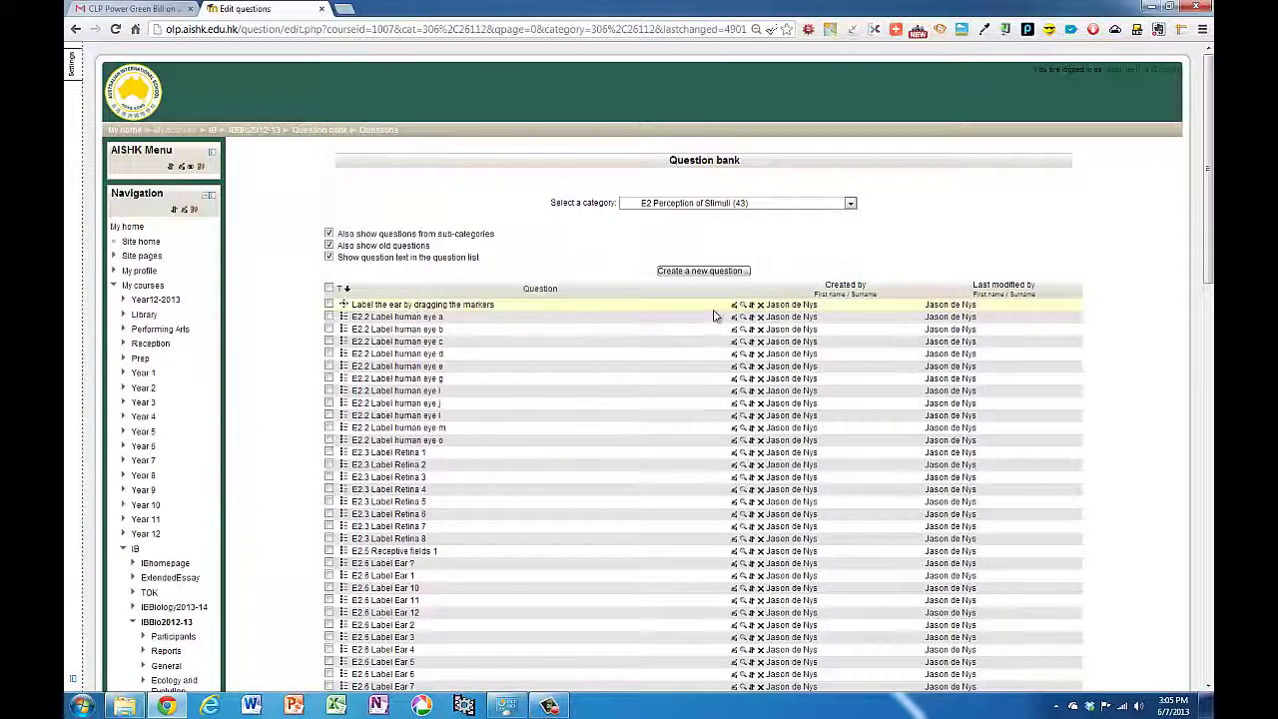